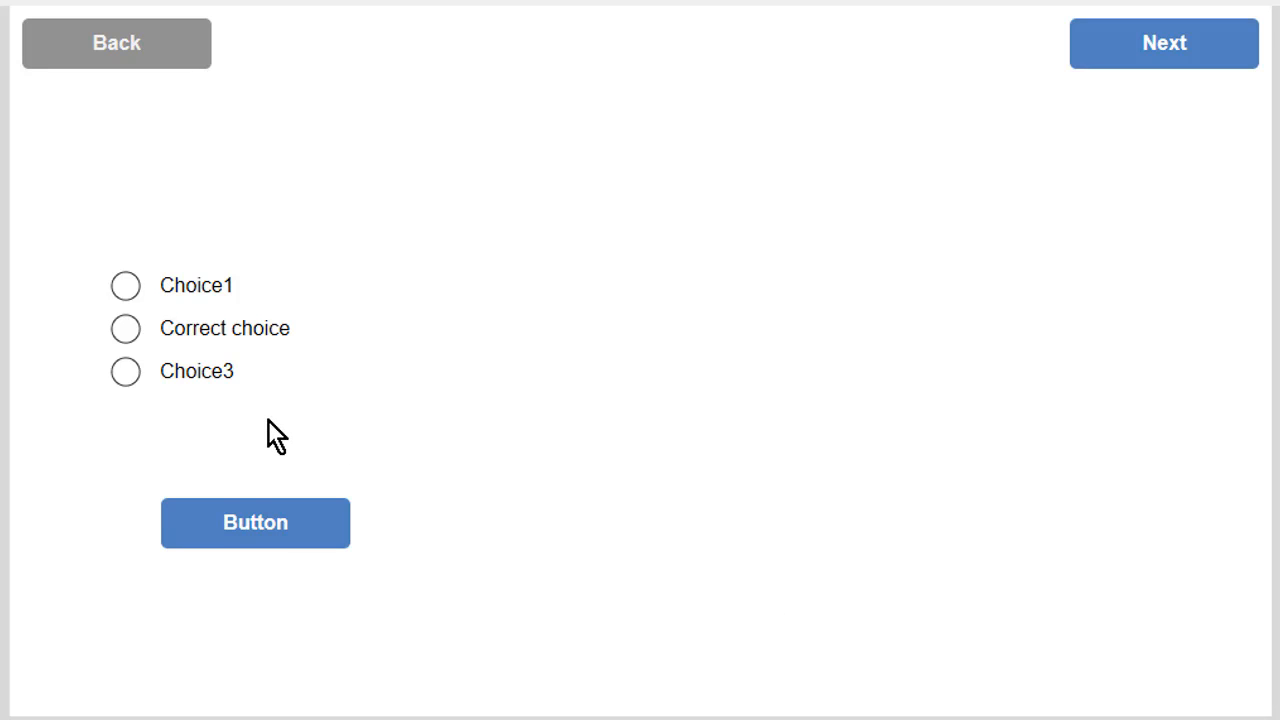
Step: In the preview, submit Choice3 then Correct choice to check feedback, then advance to the octagon page
click(212, 379)
click(214, 515)
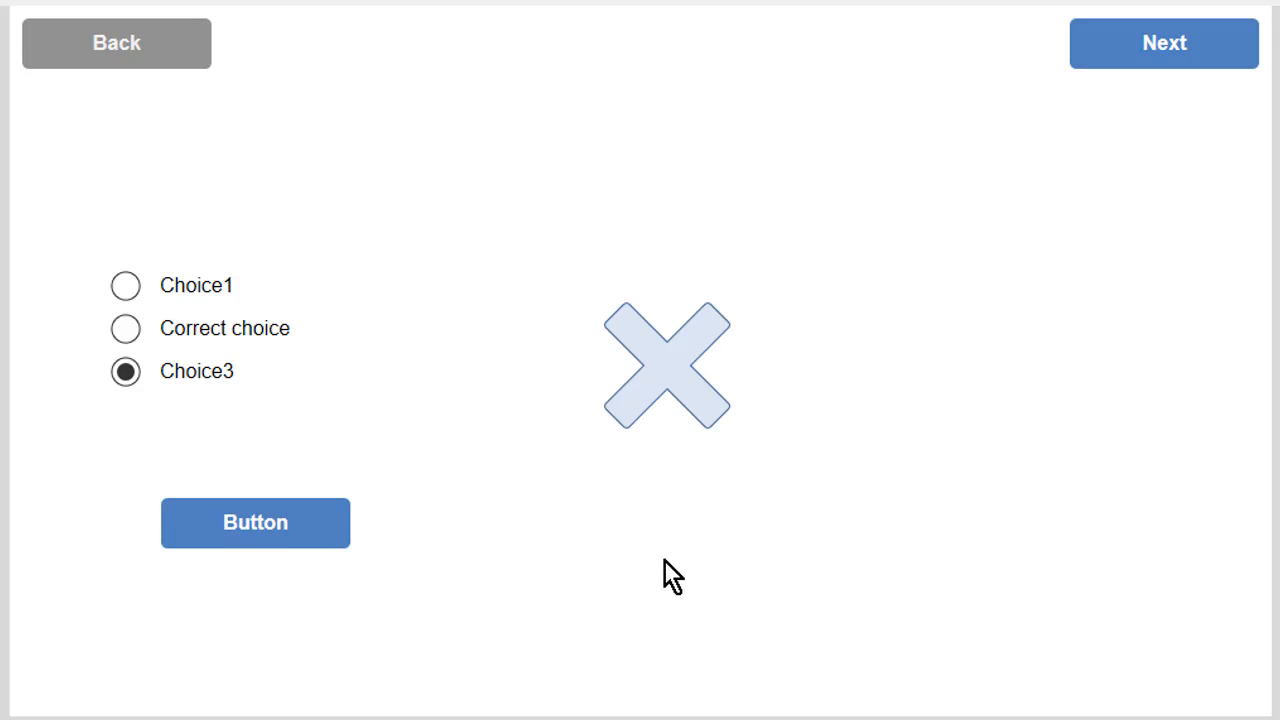
click(255, 331)
click(311, 523)
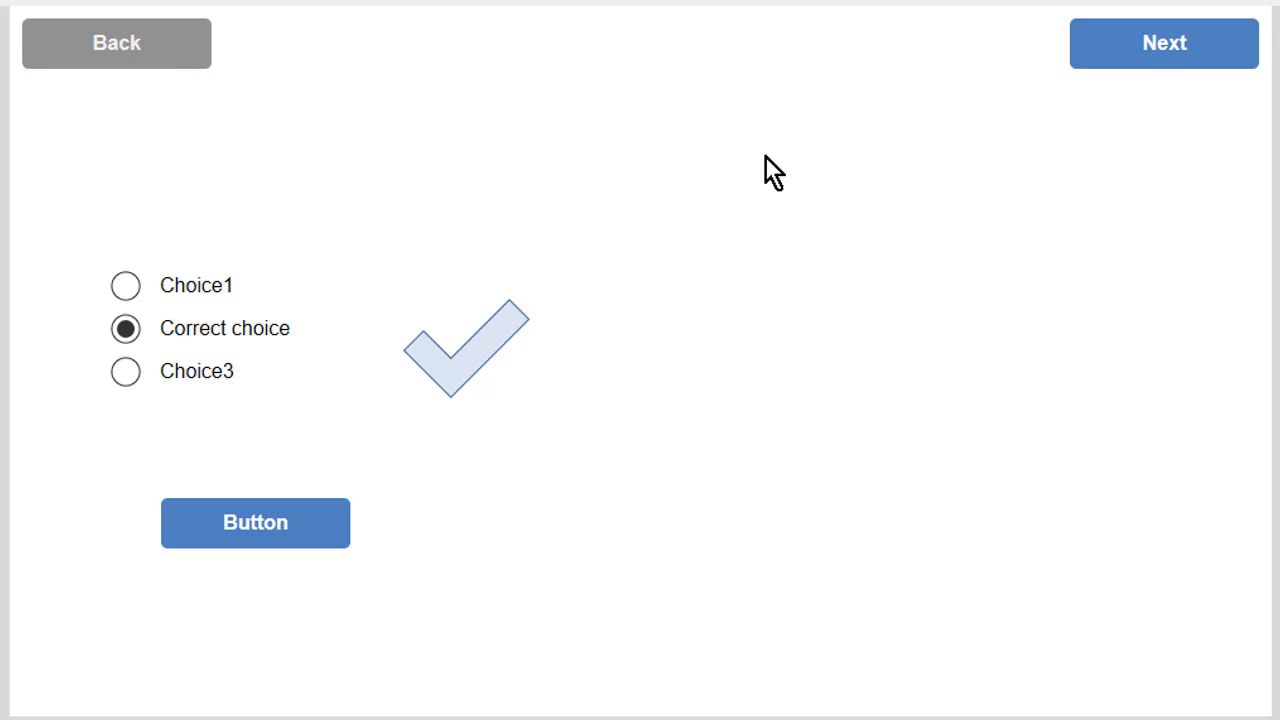
click(1077, 62)
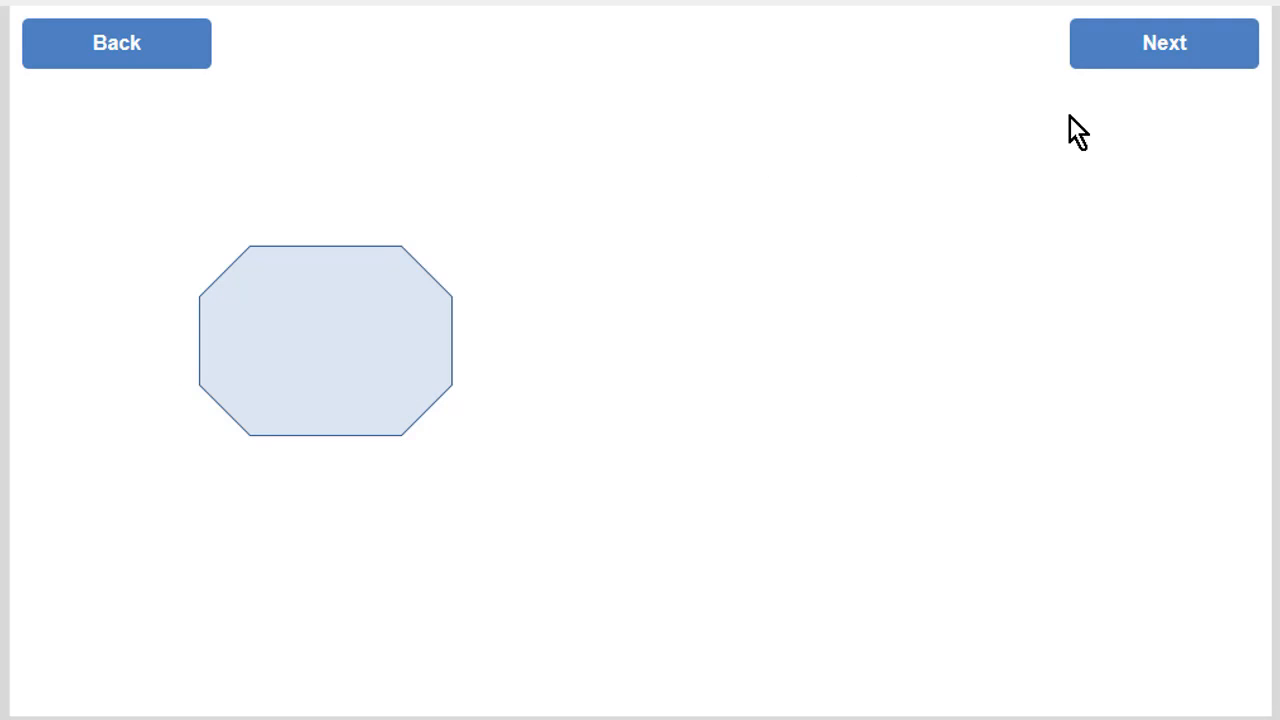
Step: Advance the preview to the last page with Next, then go Back one page
click(1086, 70)
click(1086, 70)
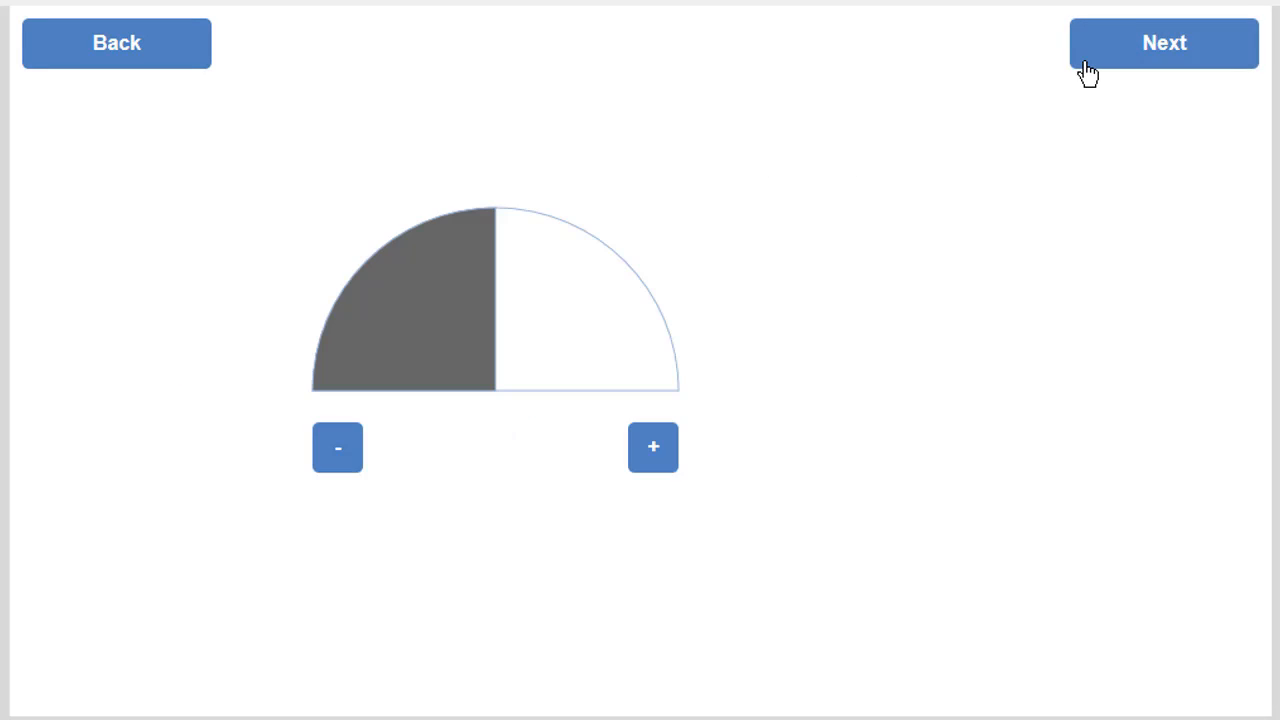
click(1087, 72)
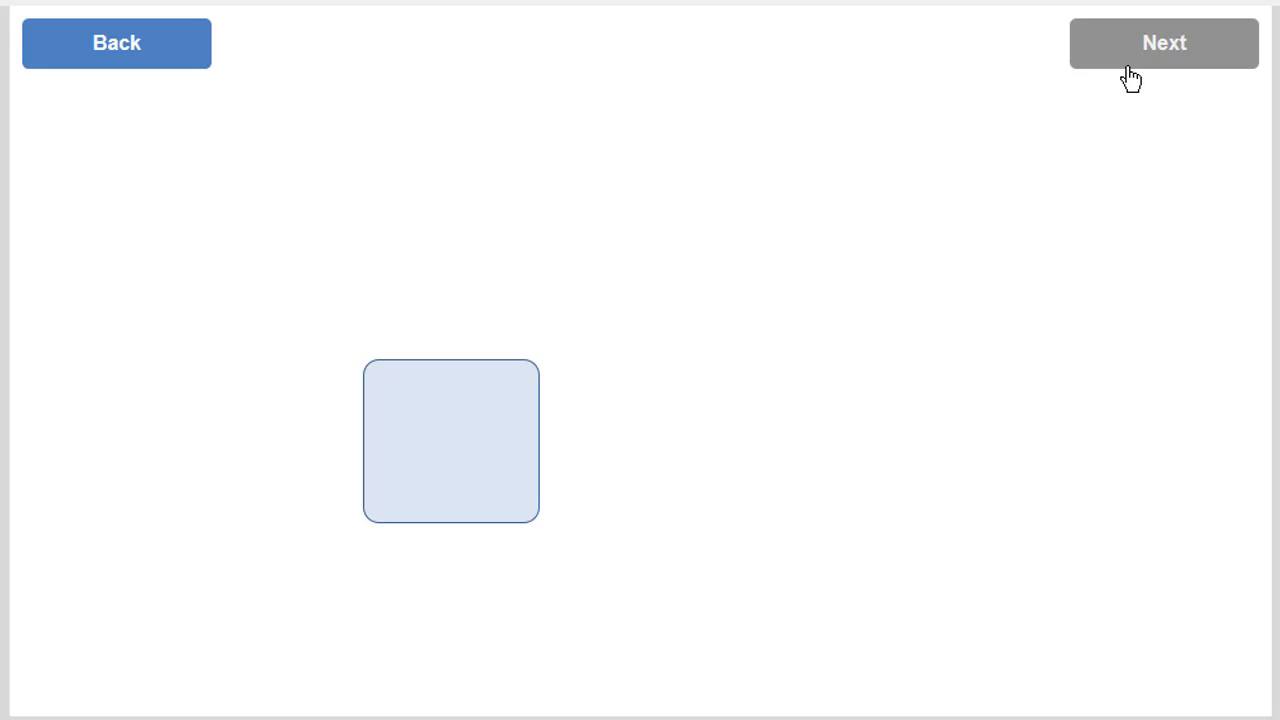
click(195, 58)
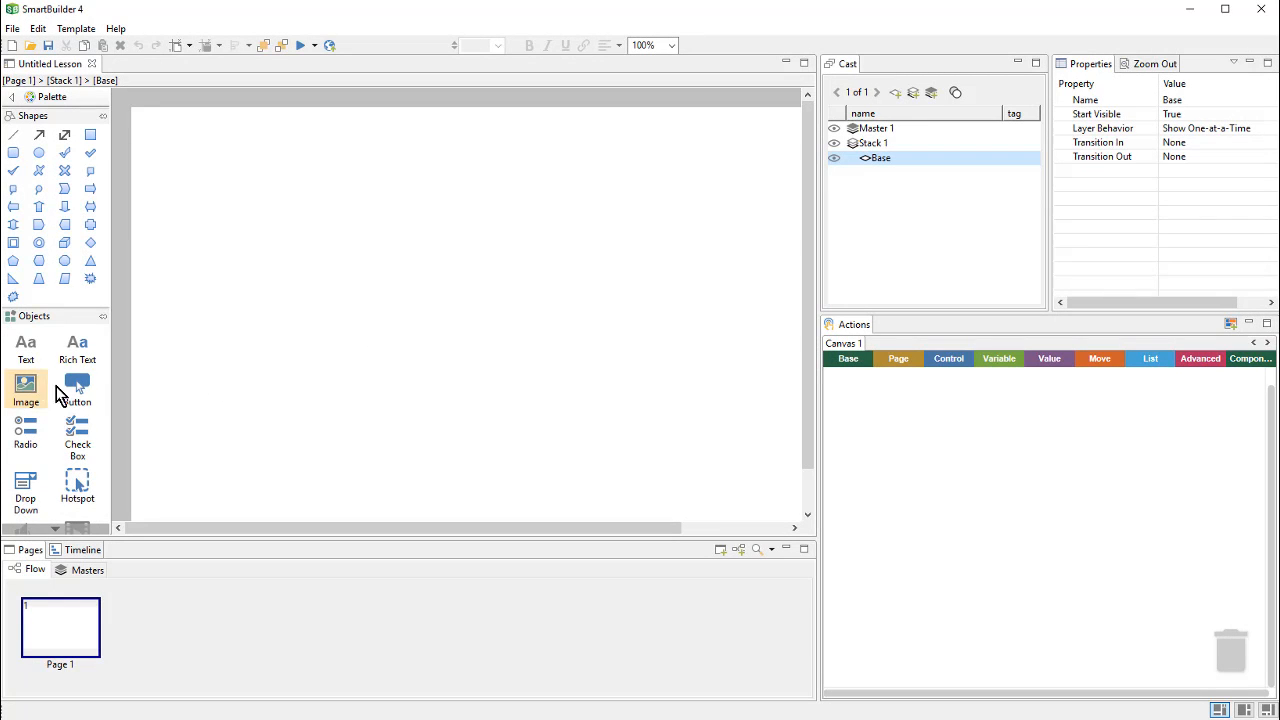
Step: Place a Button and a Check Mark 2 shape side by side on page 1
click(90, 395)
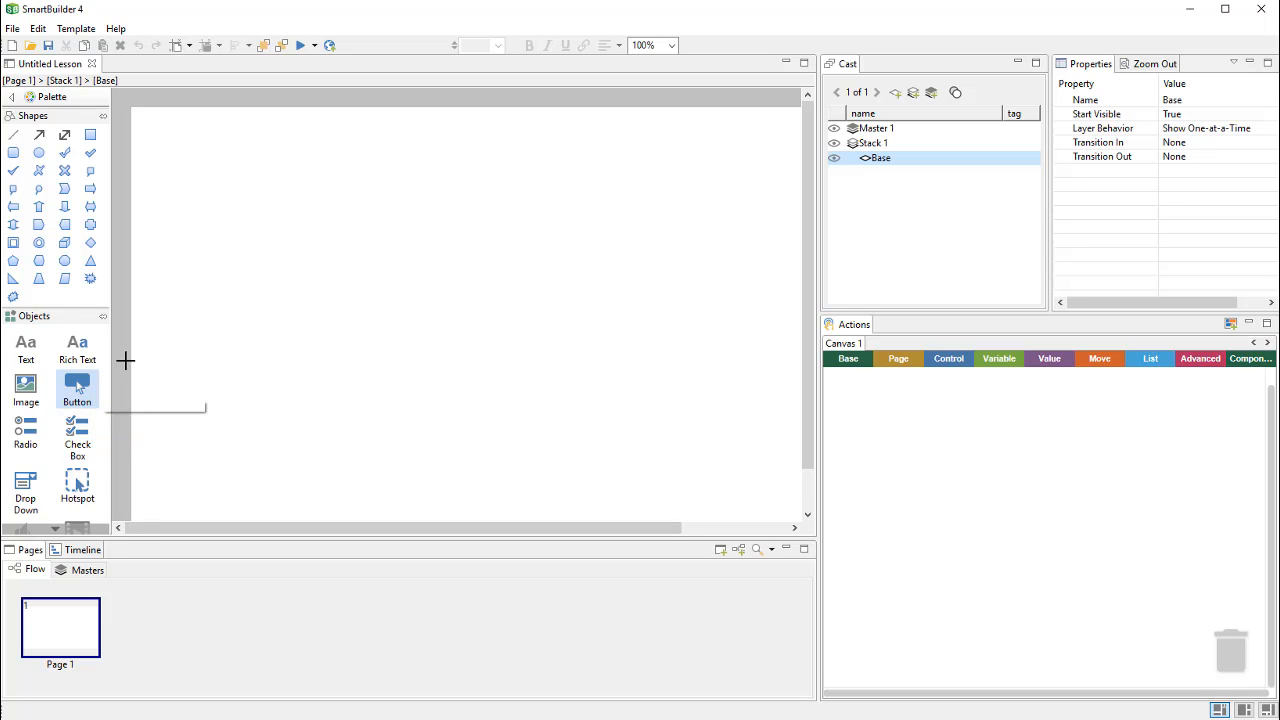
click(177, 294)
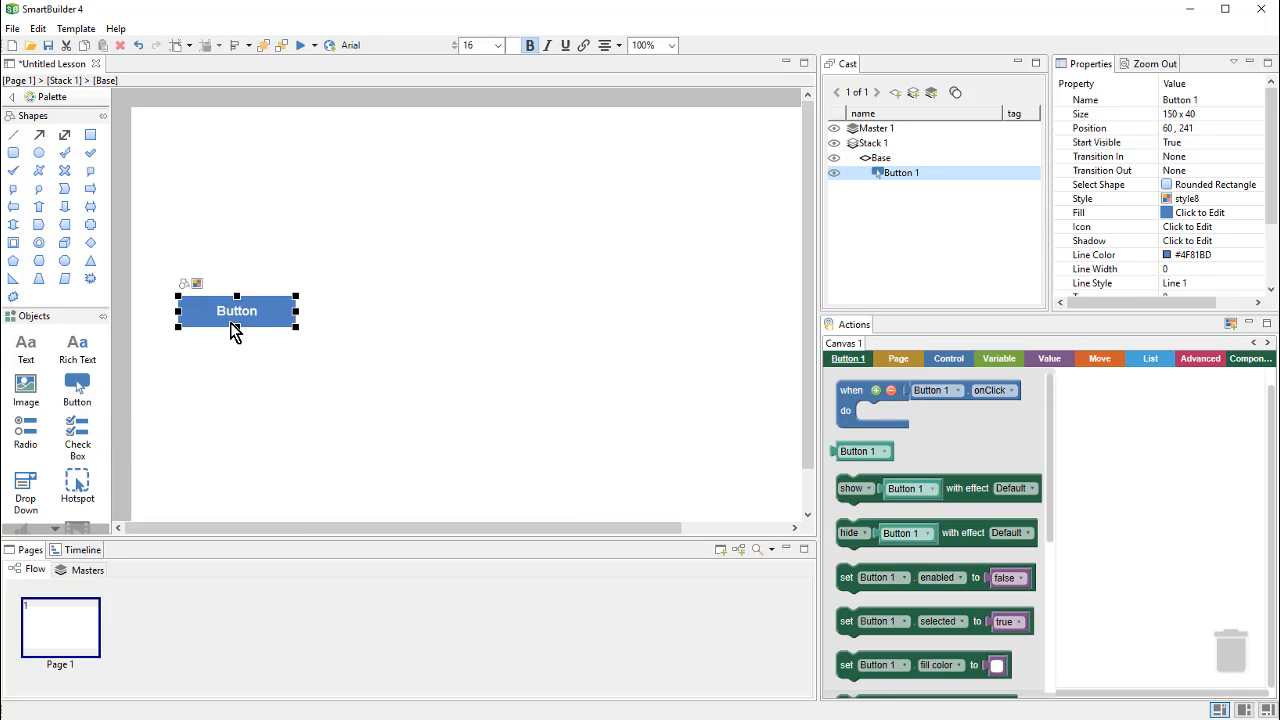
click(90, 153)
click(375, 279)
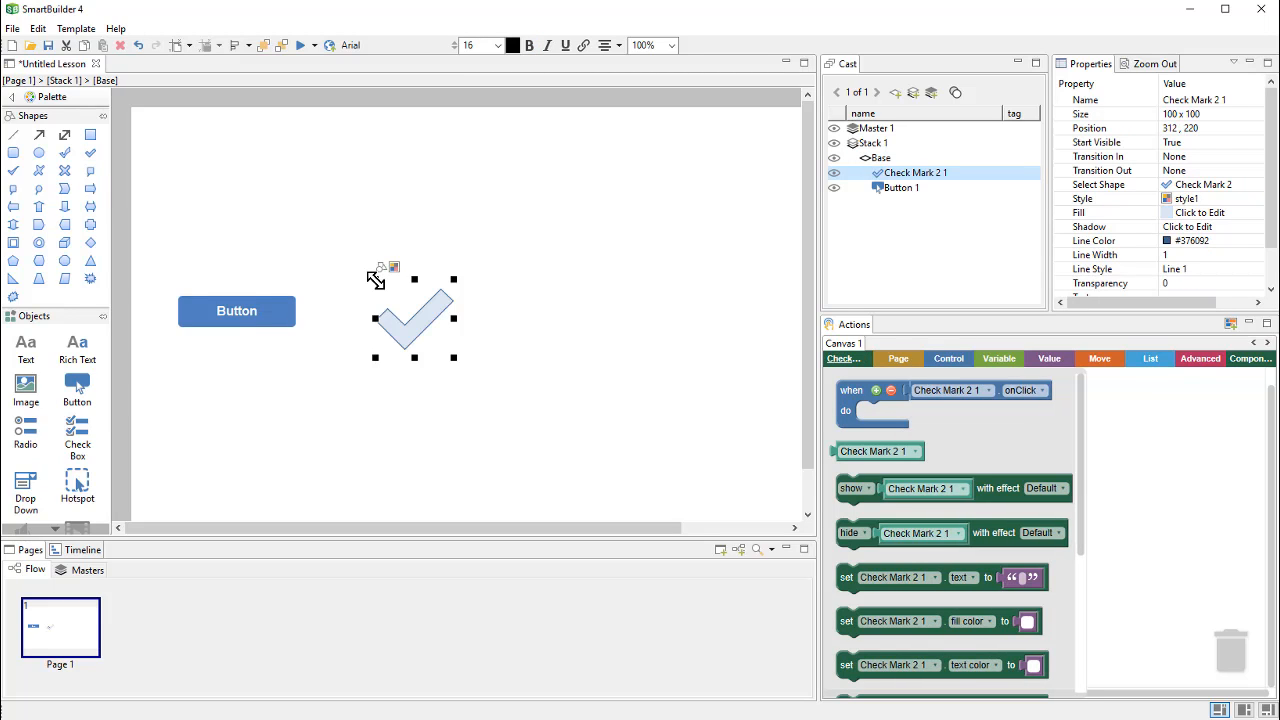
Step: Script 'when Button 1 onClick' to 'show Check Mark 2 1', then move the button lower
click(262, 320)
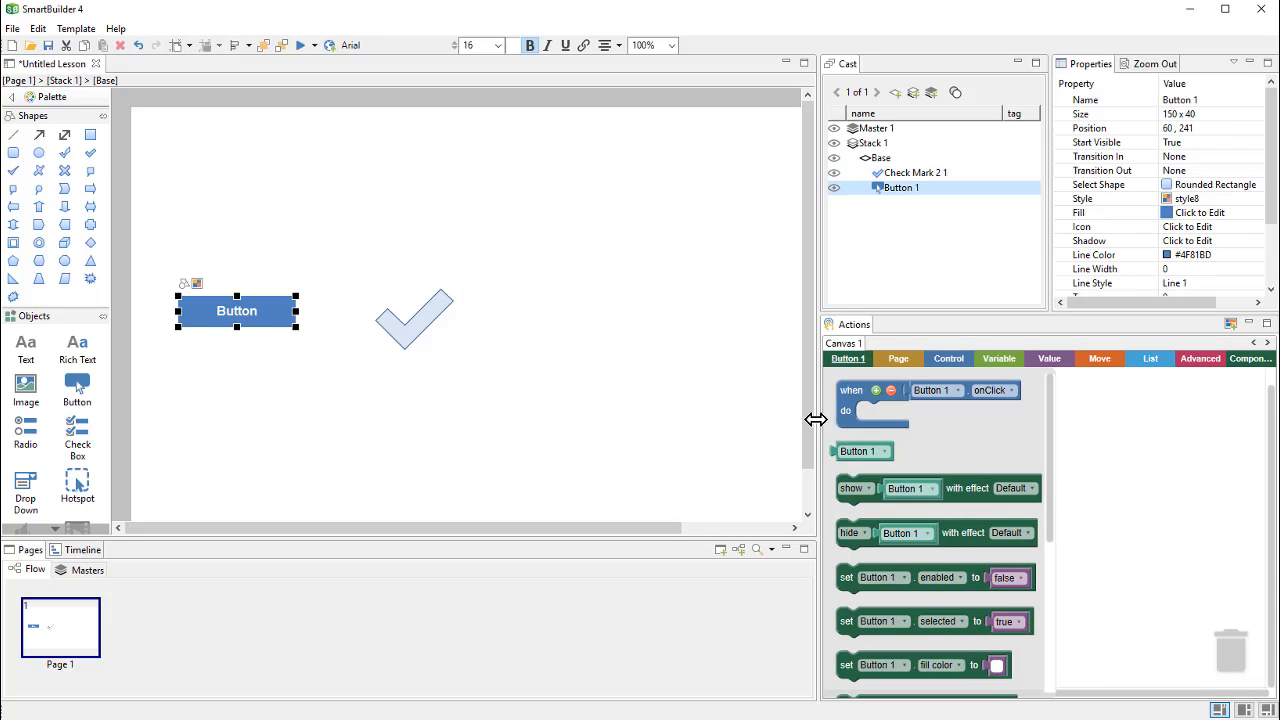
click(845, 422)
drag(844, 417, 843, 427)
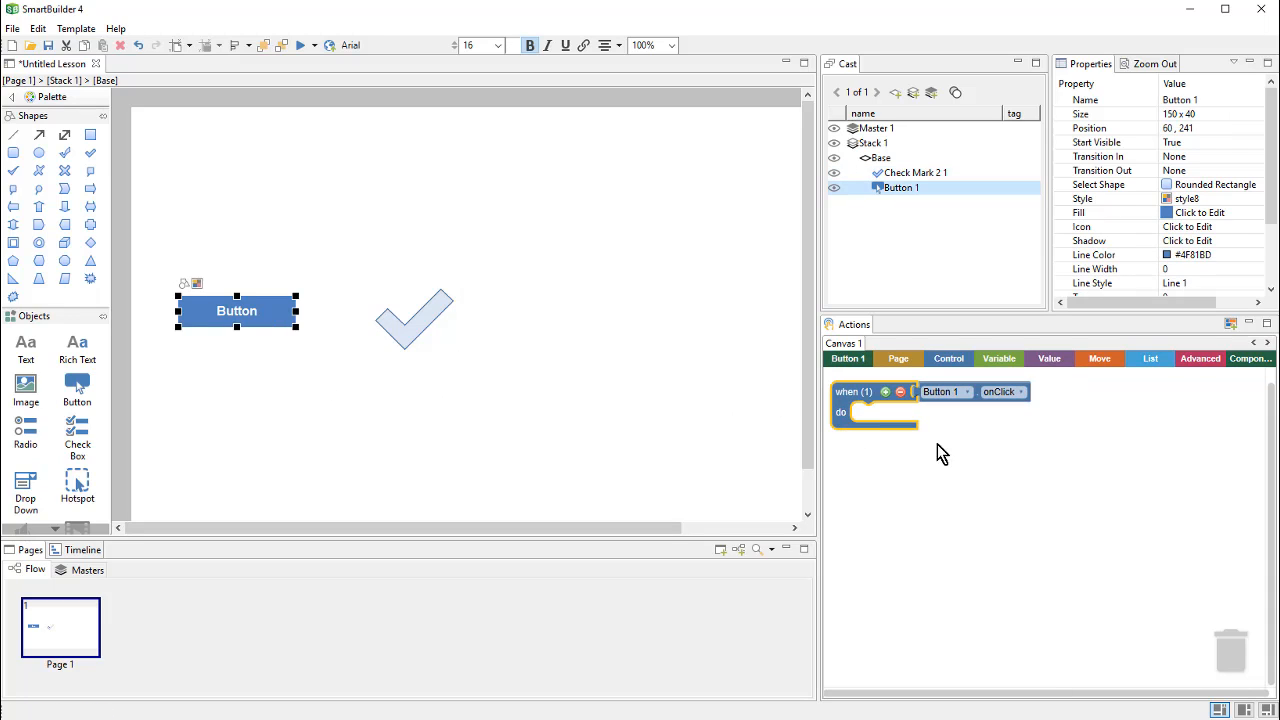
click(428, 325)
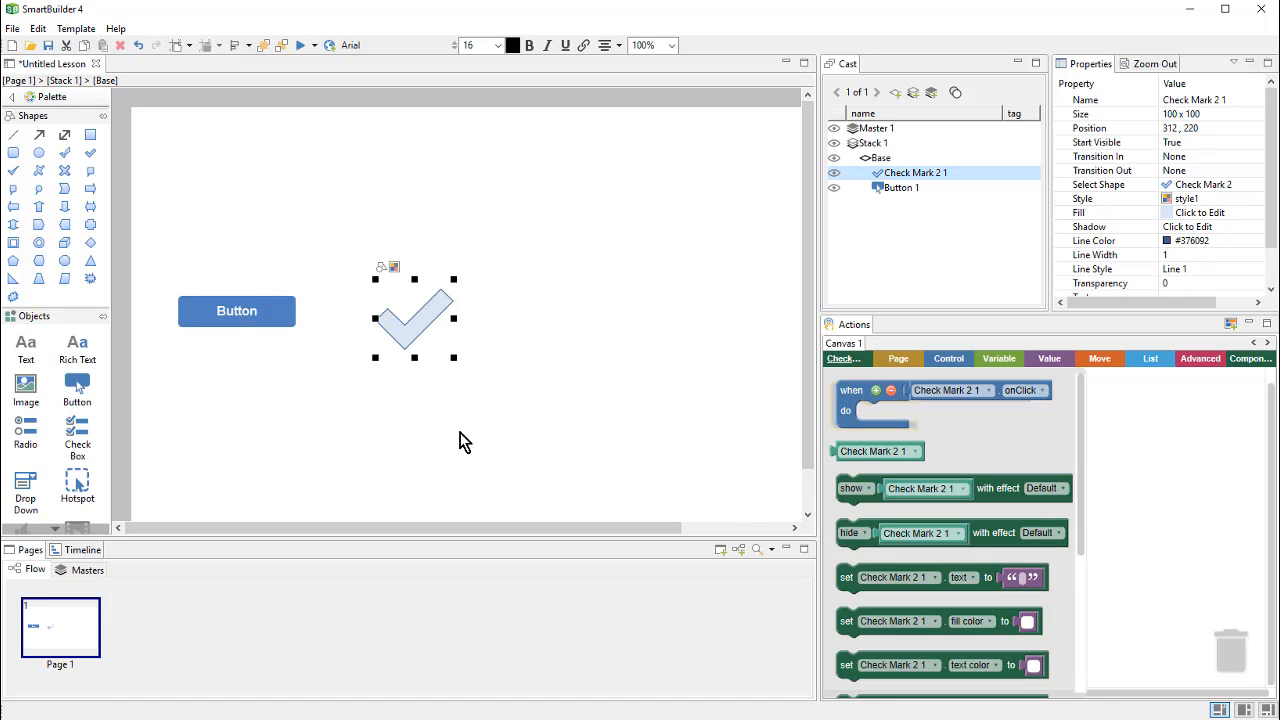
click(846, 500)
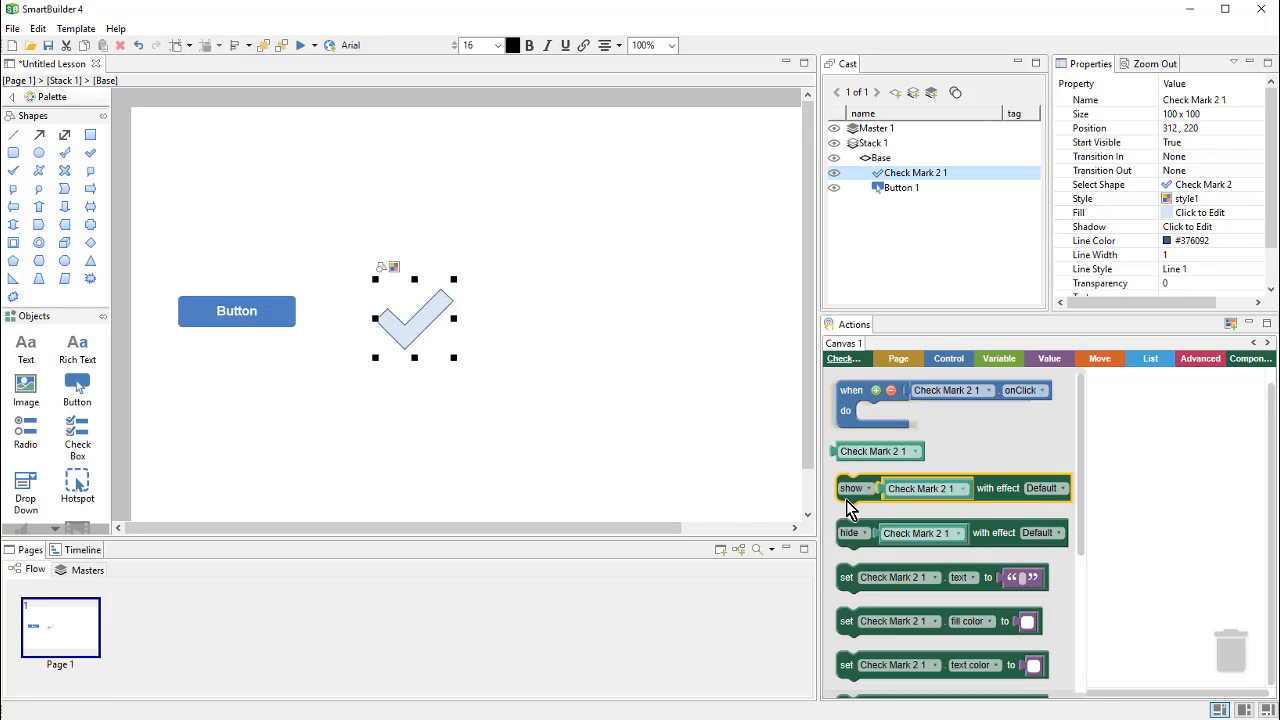
drag(846, 500, 866, 457)
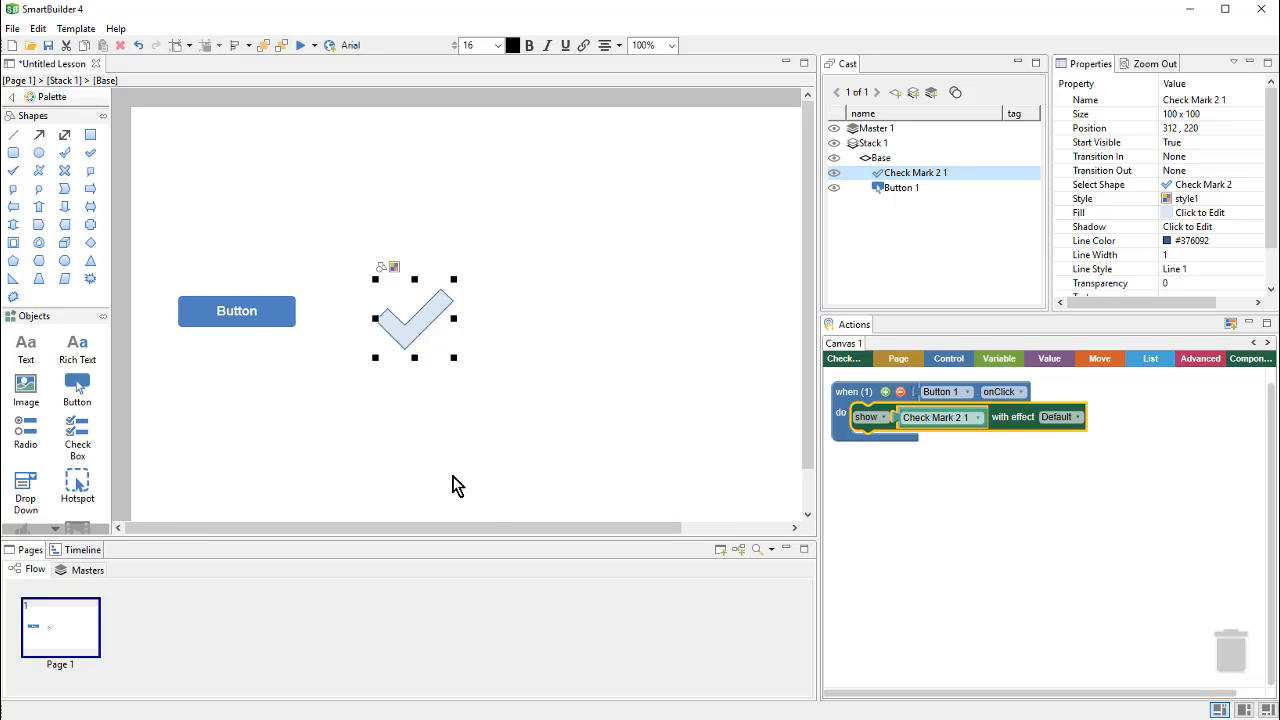
click(278, 322)
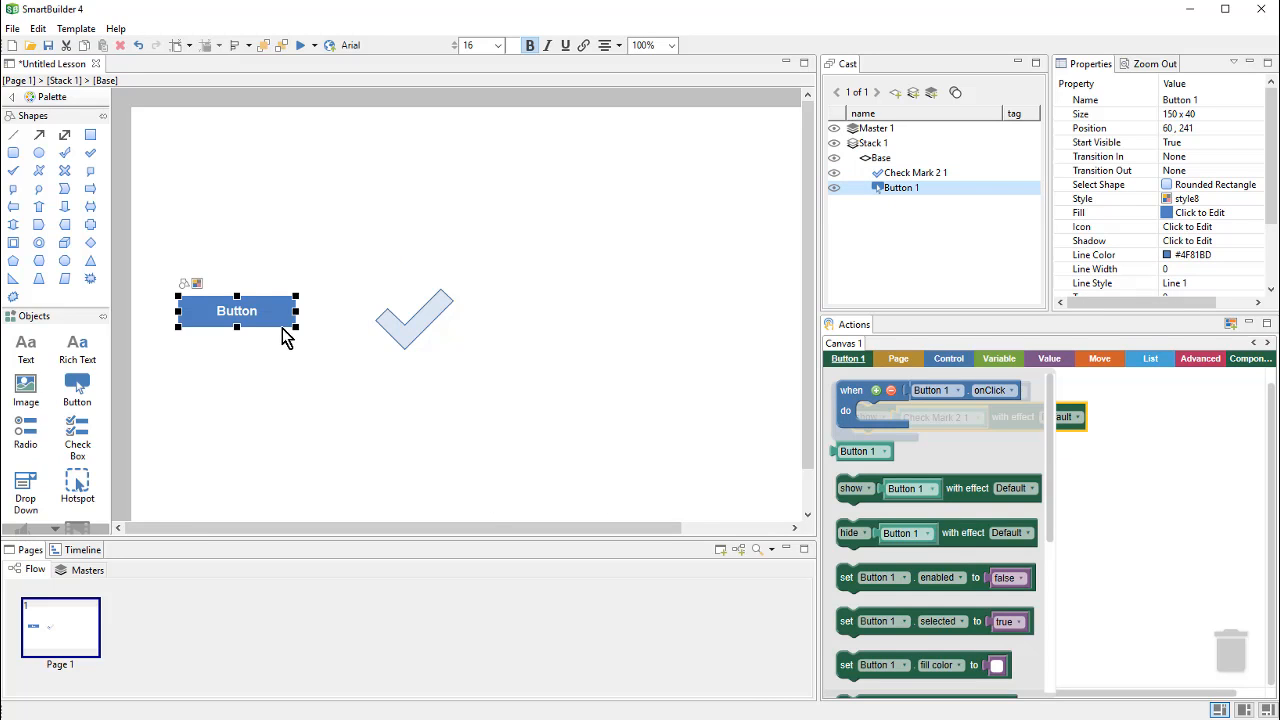
drag(280, 320, 326, 435)
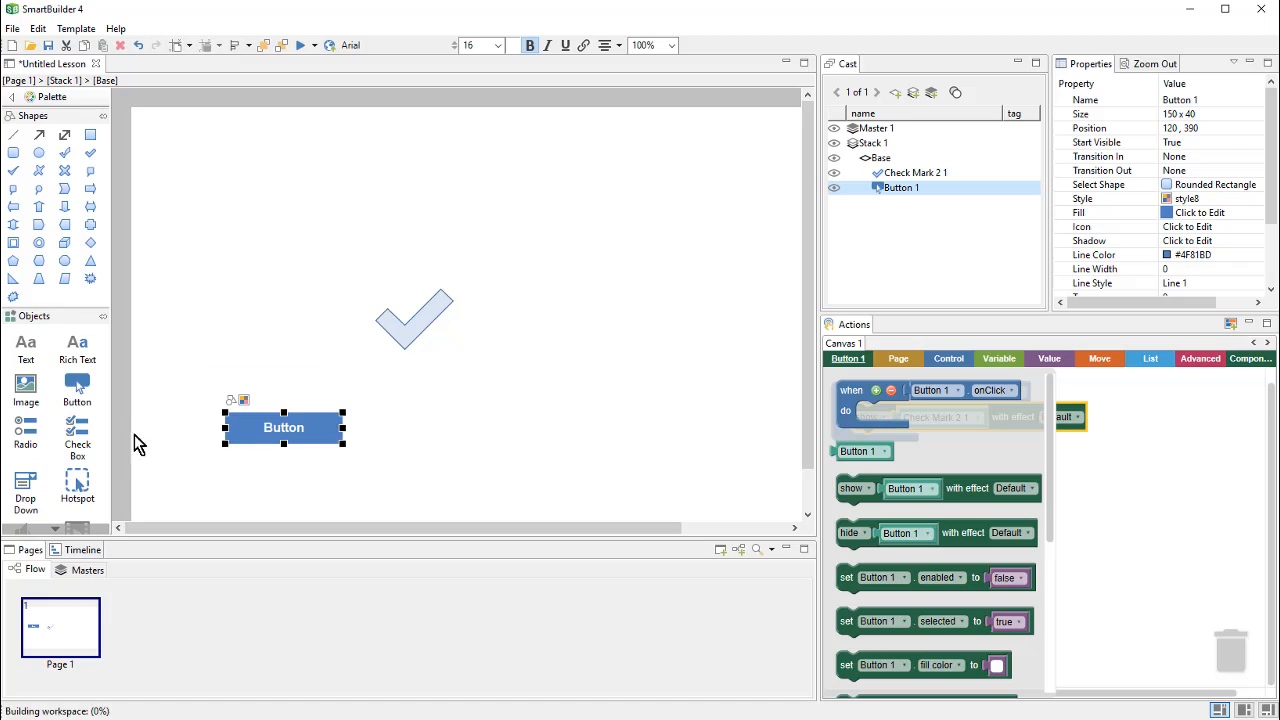
Step: Draw a radio group with Choice1, Choice2 and Choice3 left of the check mark
click(20, 440)
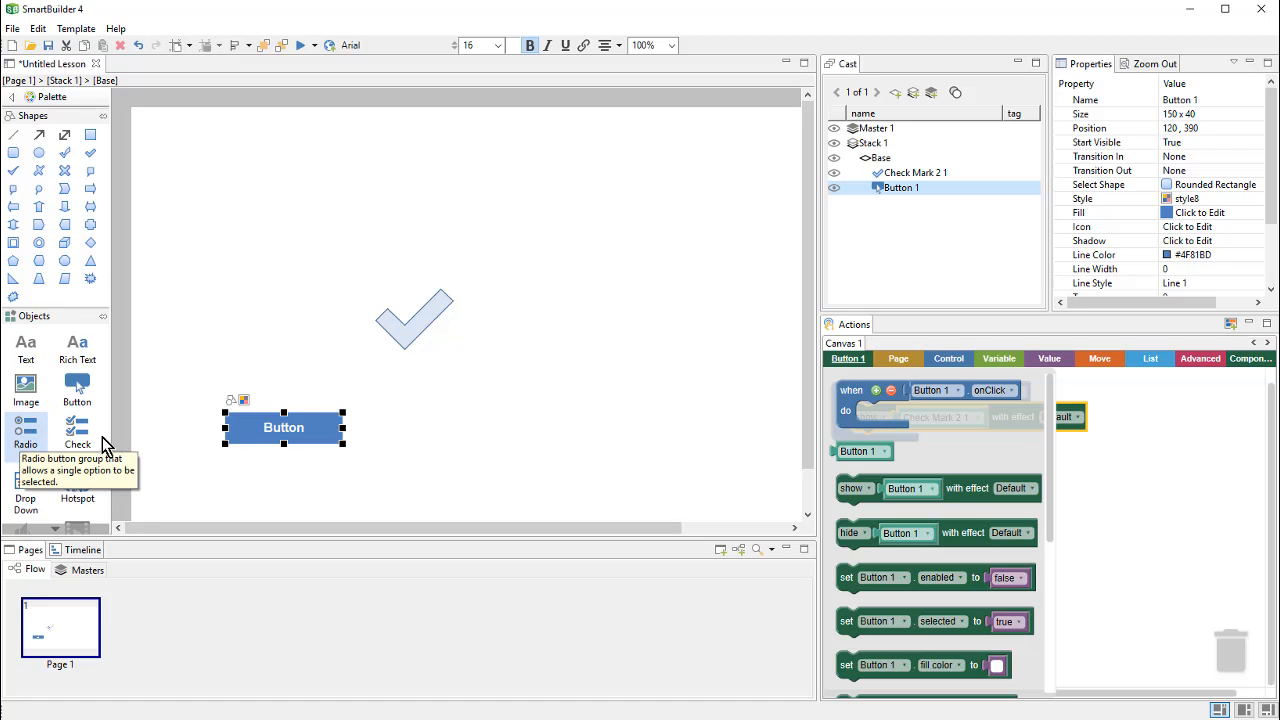
drag(194, 271, 330, 382)
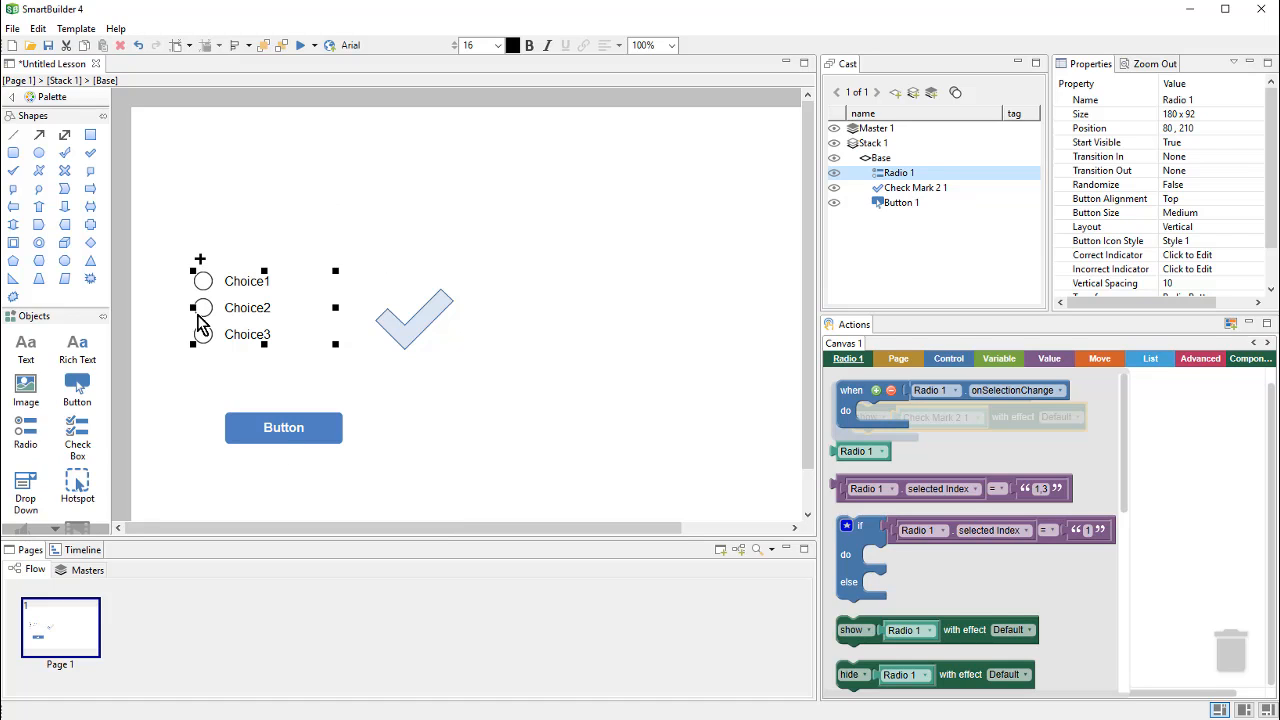
click(427, 344)
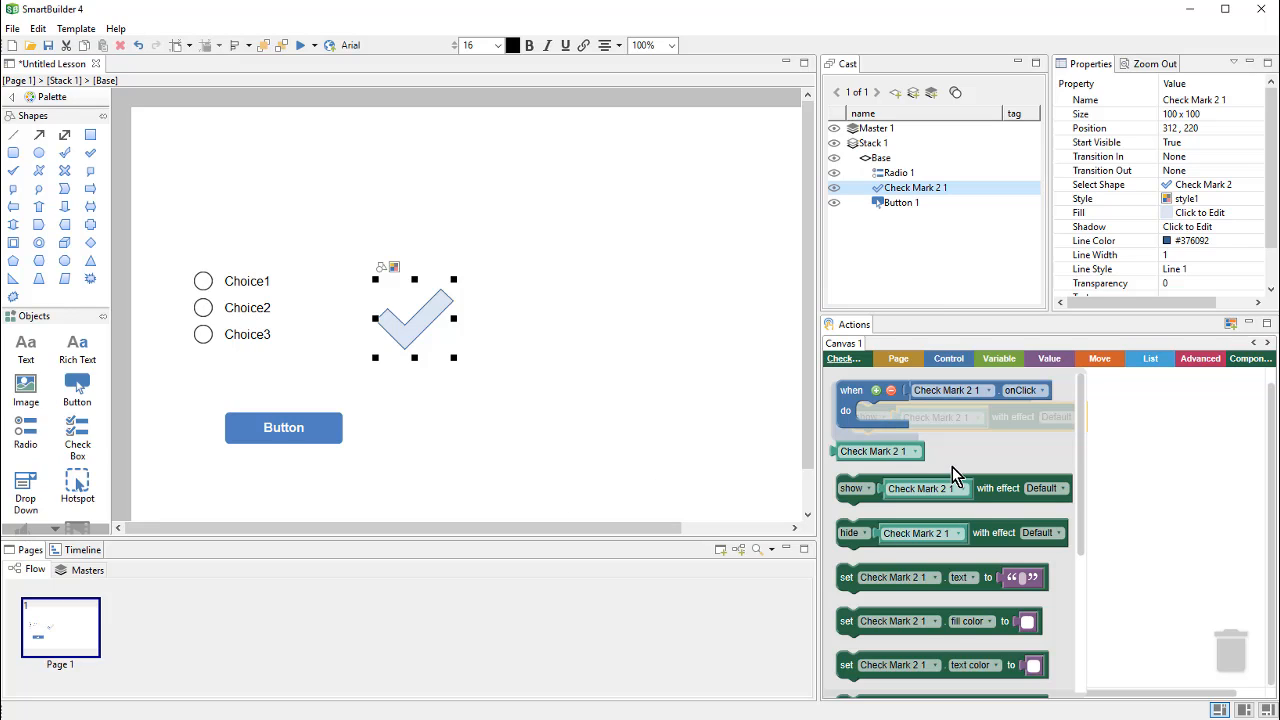
click(1153, 481)
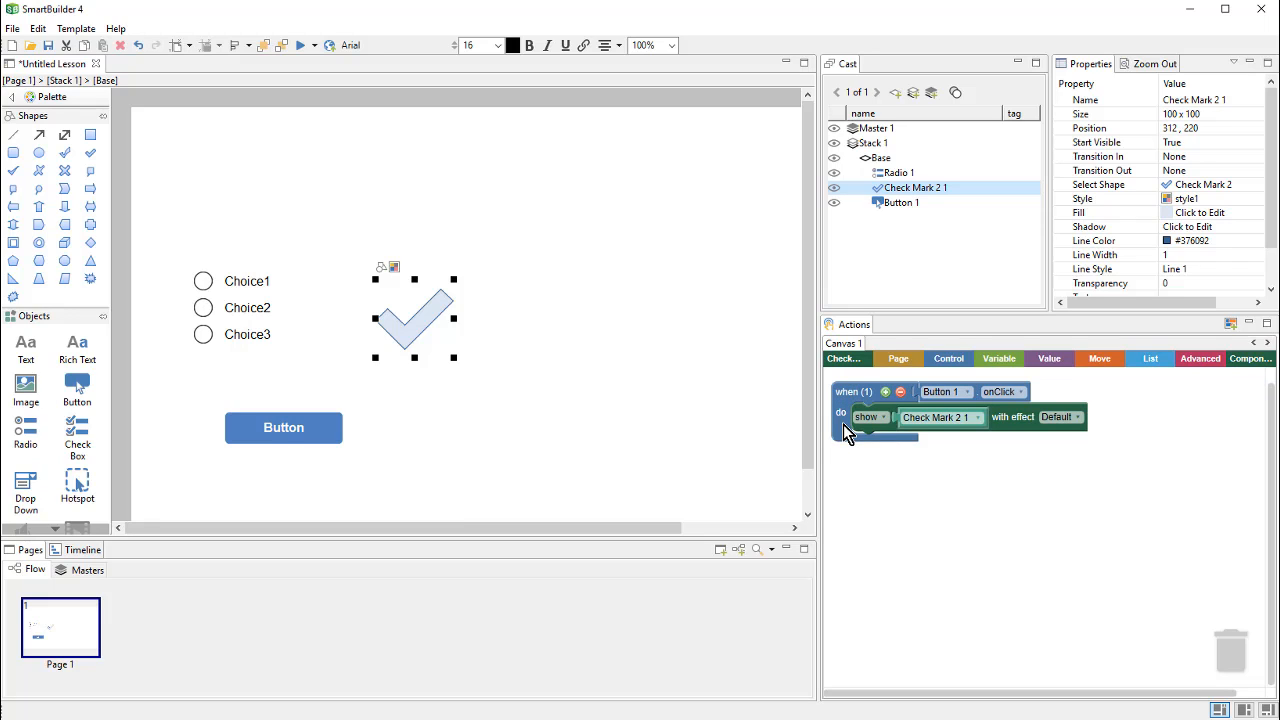
Step: Select Radio 1 and browse its if/else selected-index blocks and the Control blocks in Actions
click(234, 315)
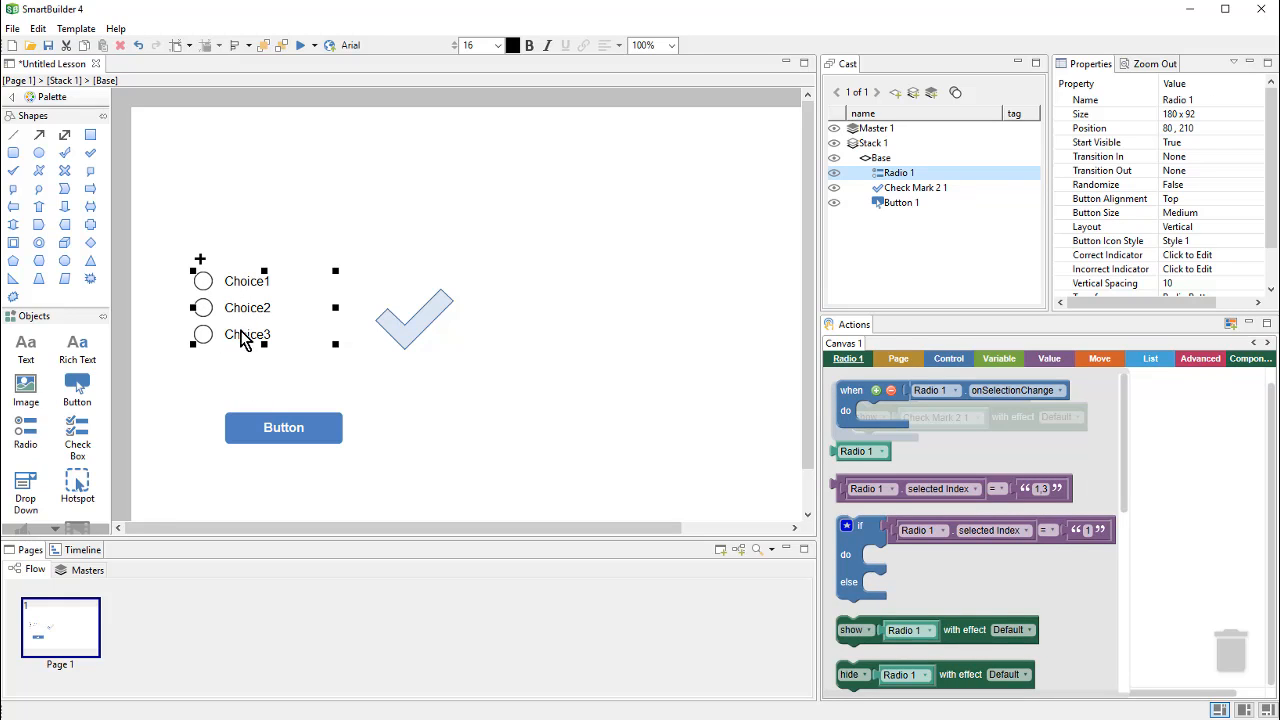
click(852, 562)
click(962, 361)
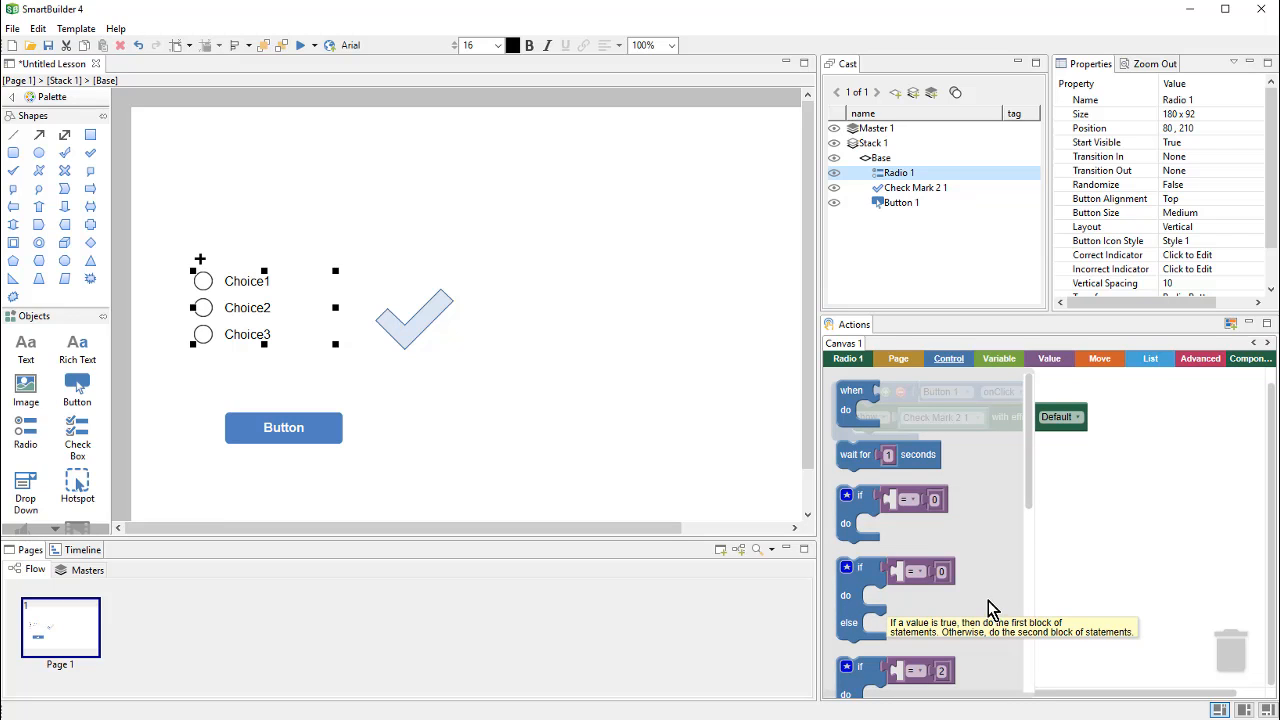
click(717, 503)
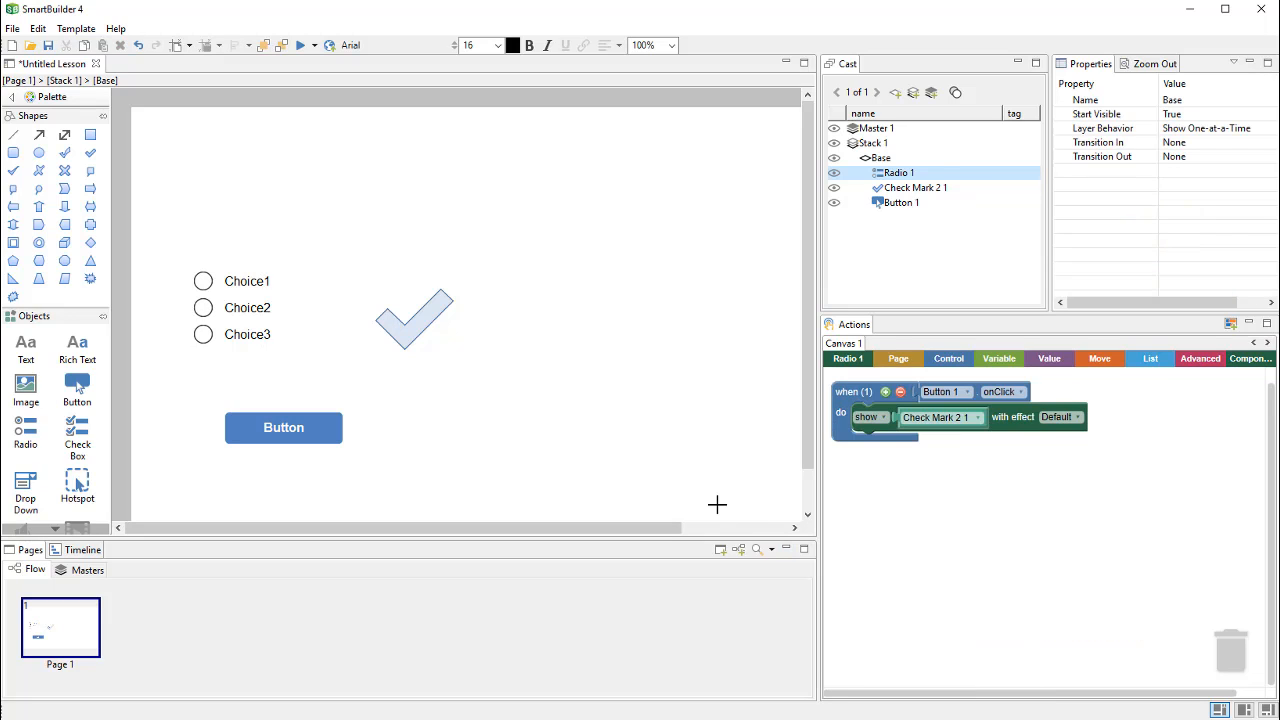
click(267, 341)
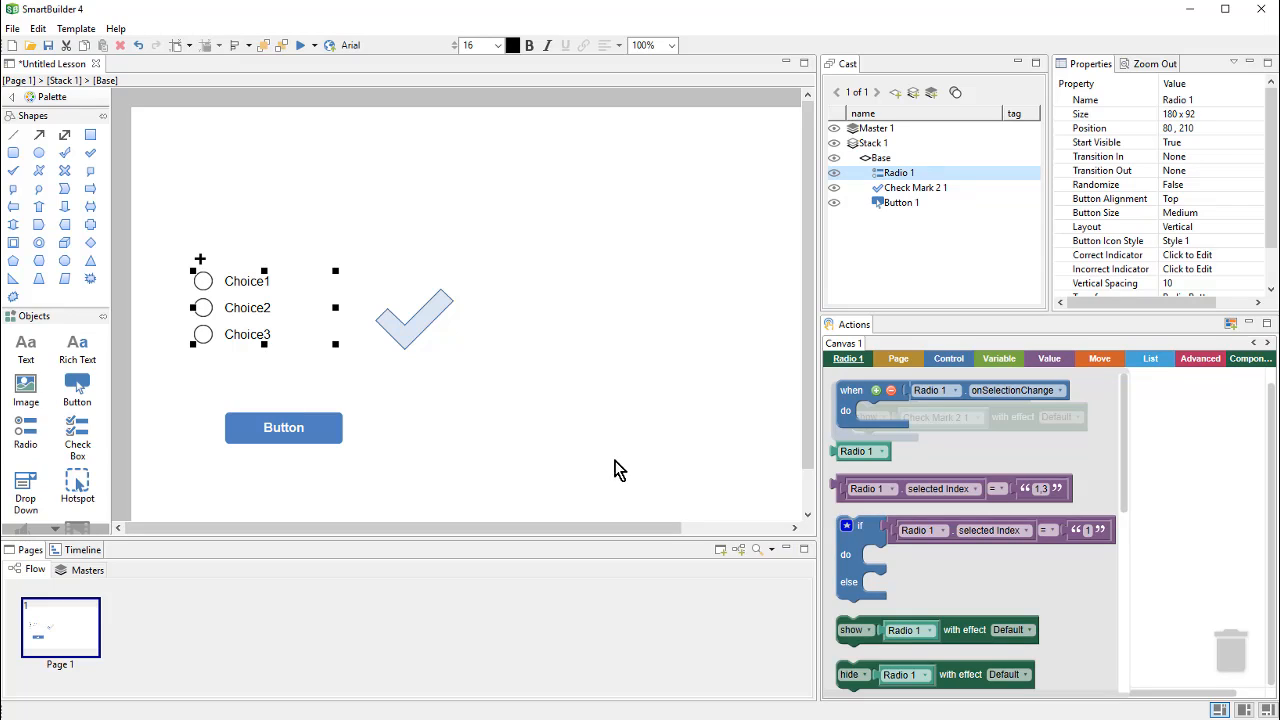
Step: Add Radio 1's if/else block to the script and change its compared value to "2"
click(850, 568)
drag(866, 578, 864, 546)
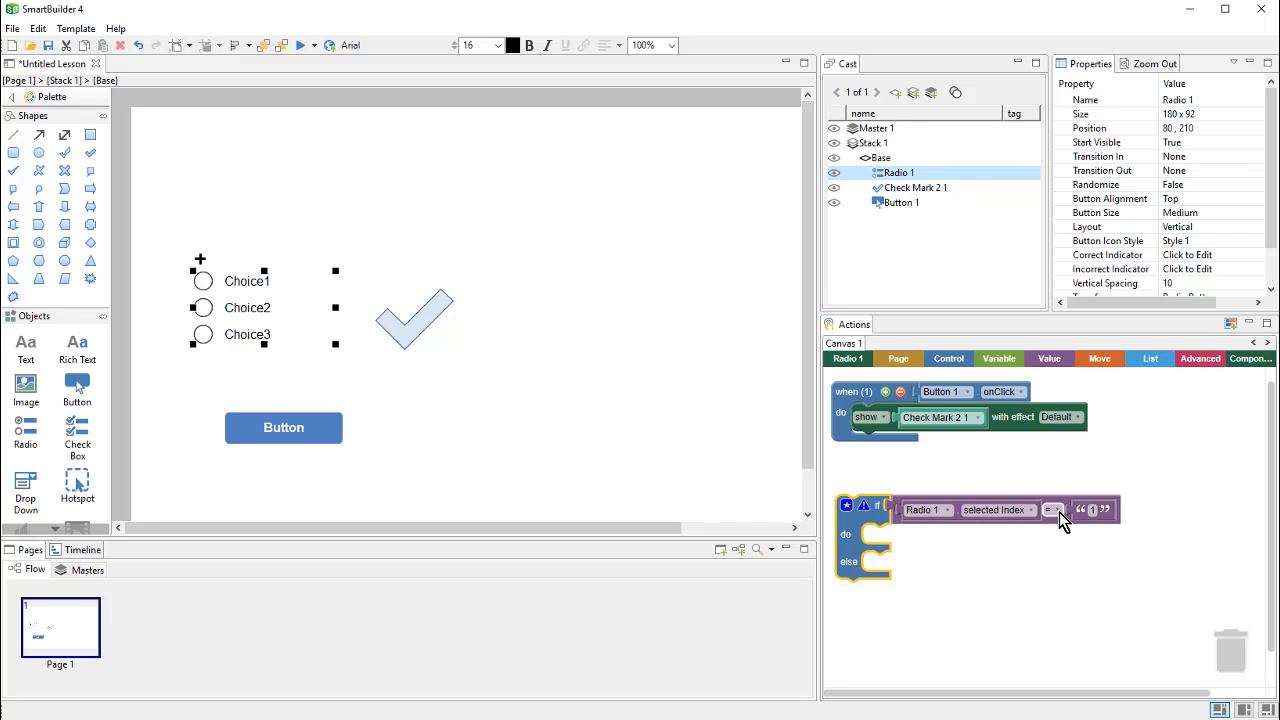
click(1091, 510)
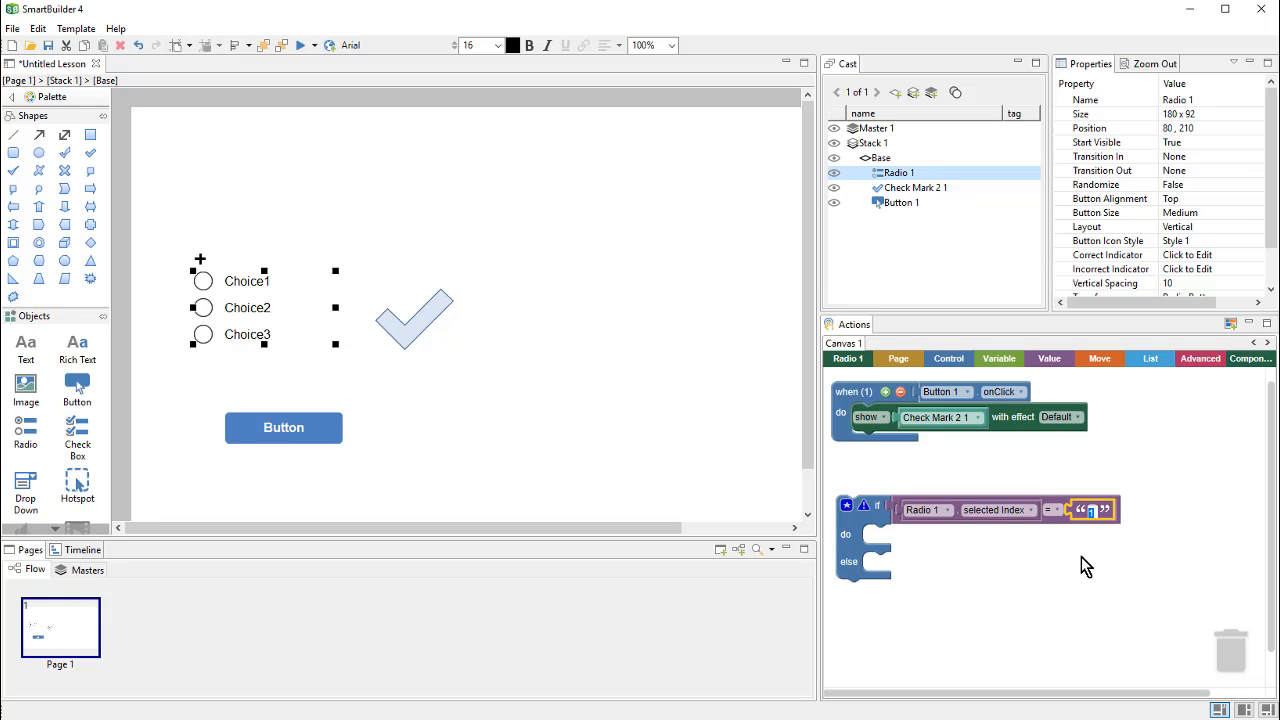
text(2)
click(1081, 557)
Step: Nest the if/else under the onClick event, setting the show-check-mark block aside
drag(870, 437, 1060, 437)
drag(872, 512, 890, 433)
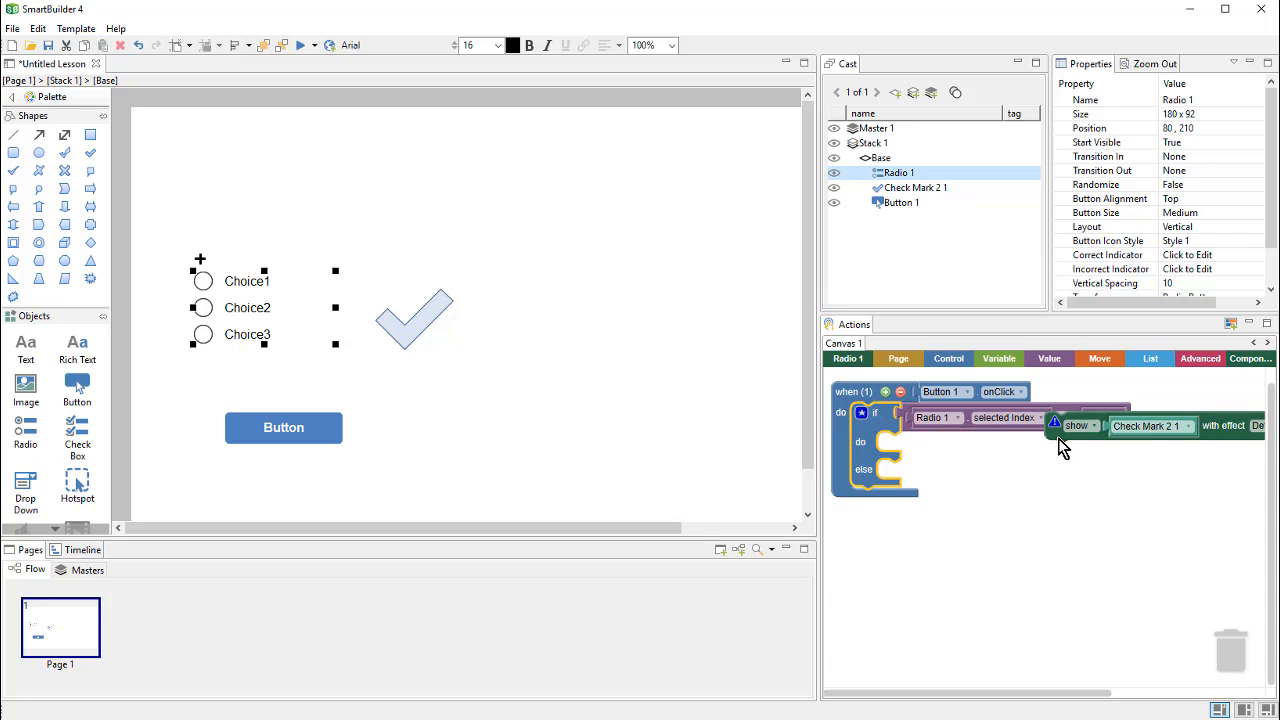
drag(1058, 438, 969, 620)
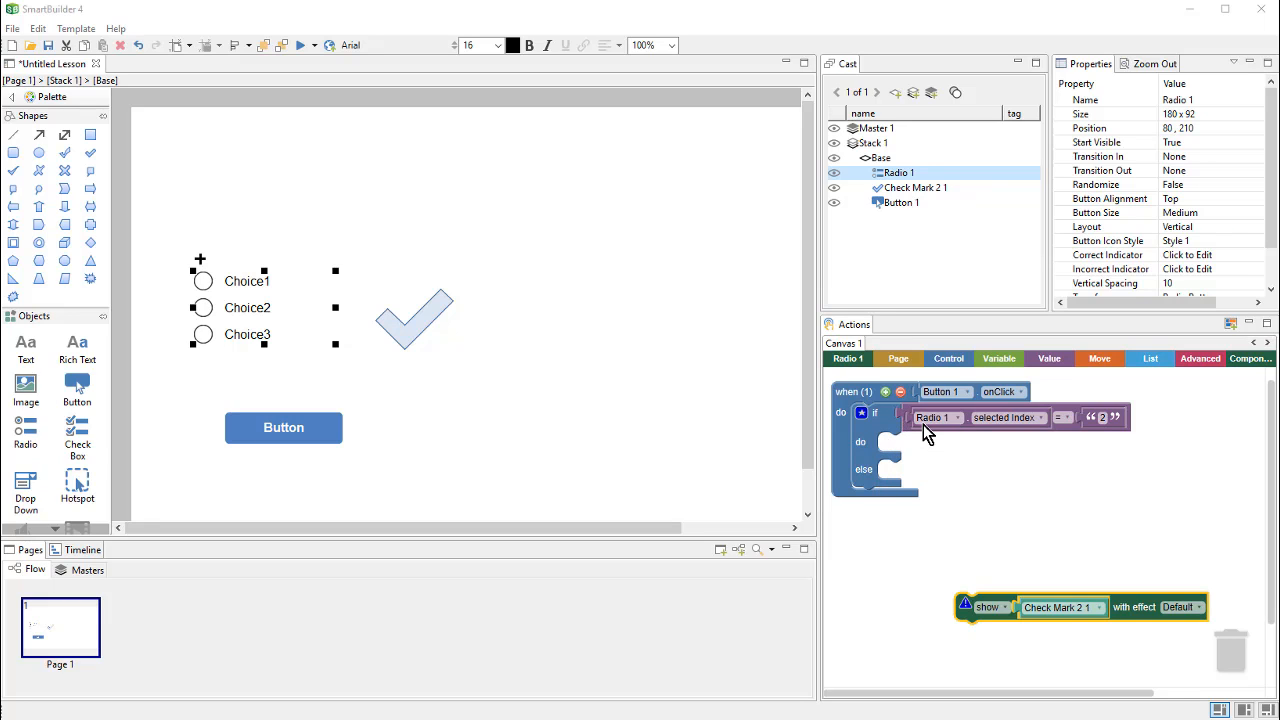
Step: Plug 'Radio 1 selected index = 2' into the if condition and 'show Check Mark 2 1' into its do branch
drag(964, 421, 1017, 539)
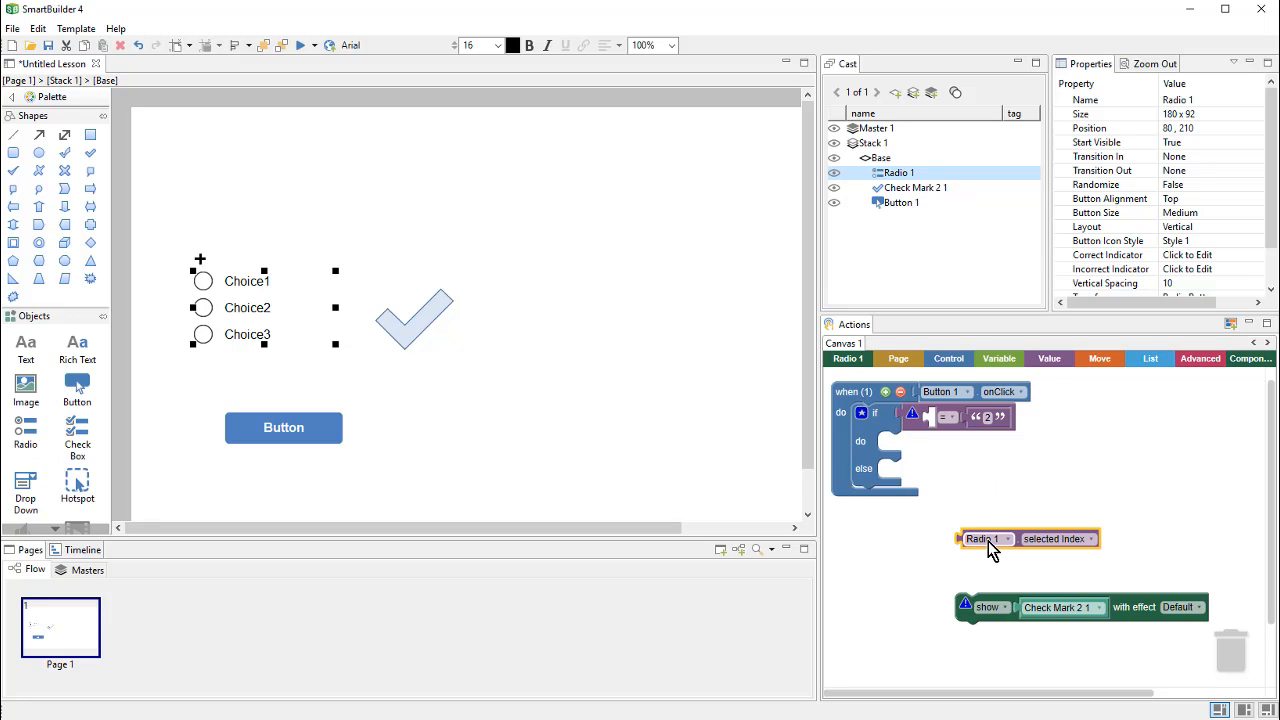
drag(988, 543, 995, 512)
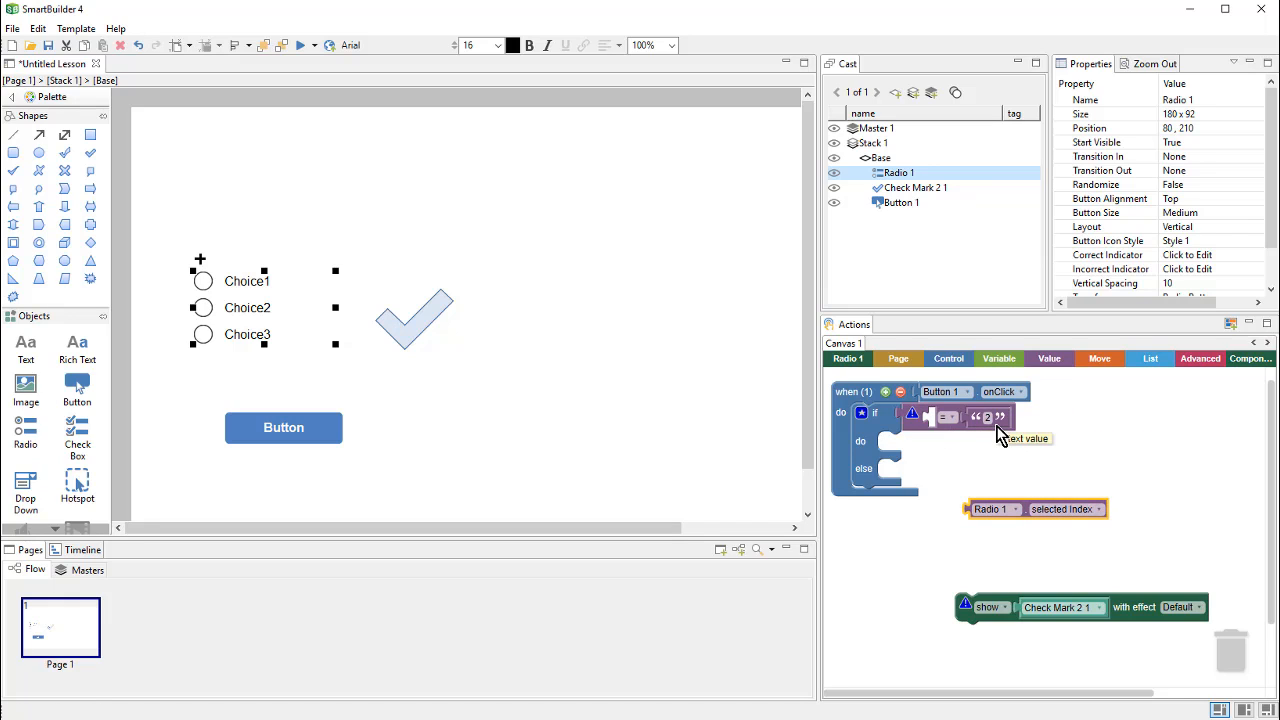
drag(1030, 505, 1154, 437)
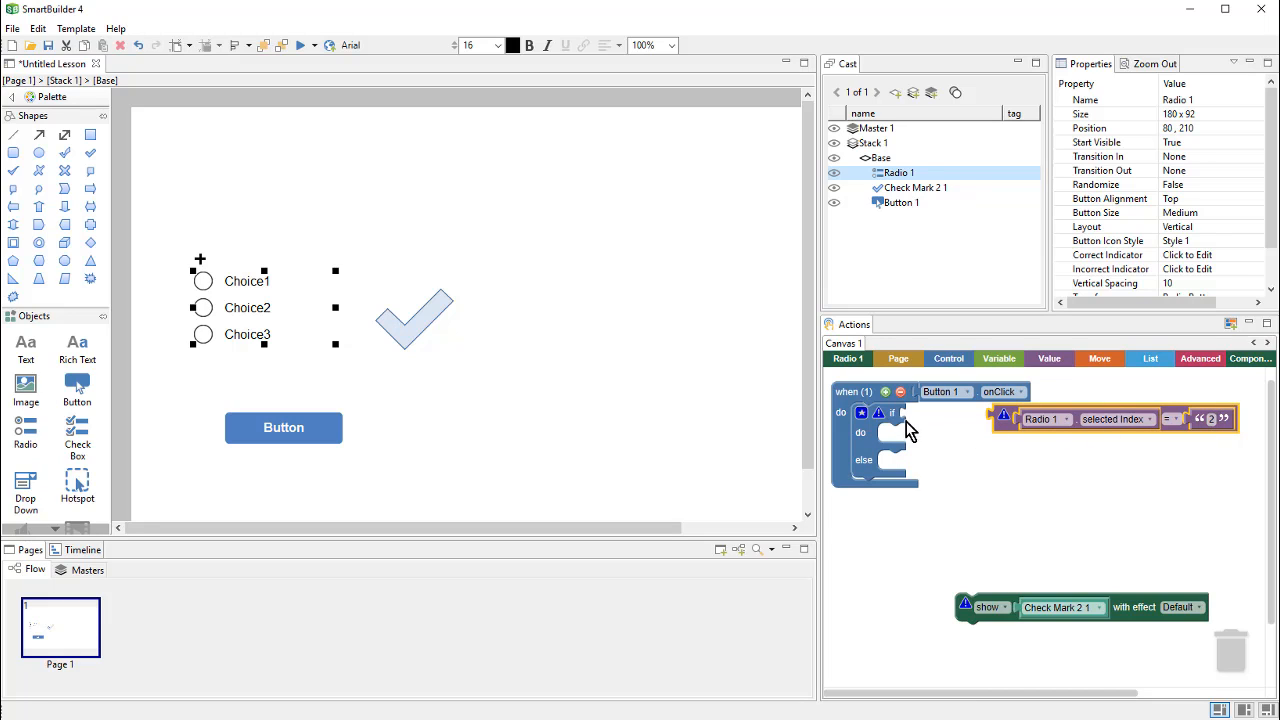
drag(996, 427, 895, 451)
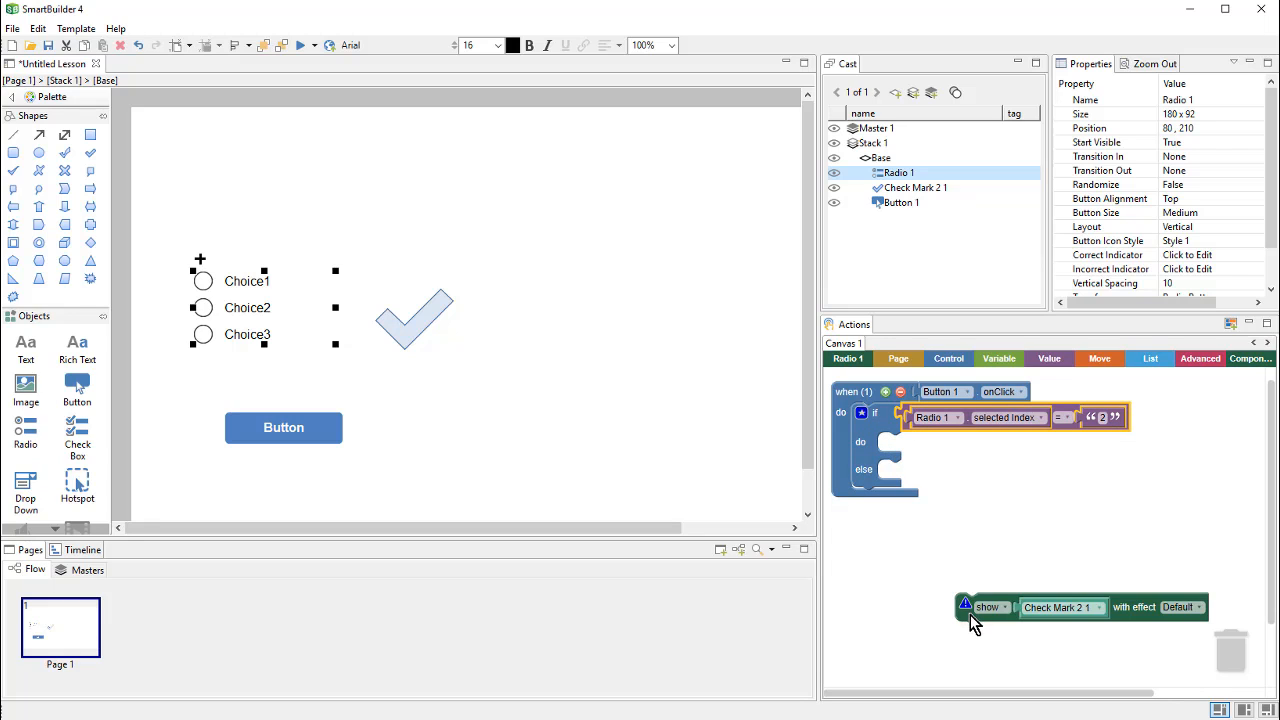
drag(970, 615, 894, 457)
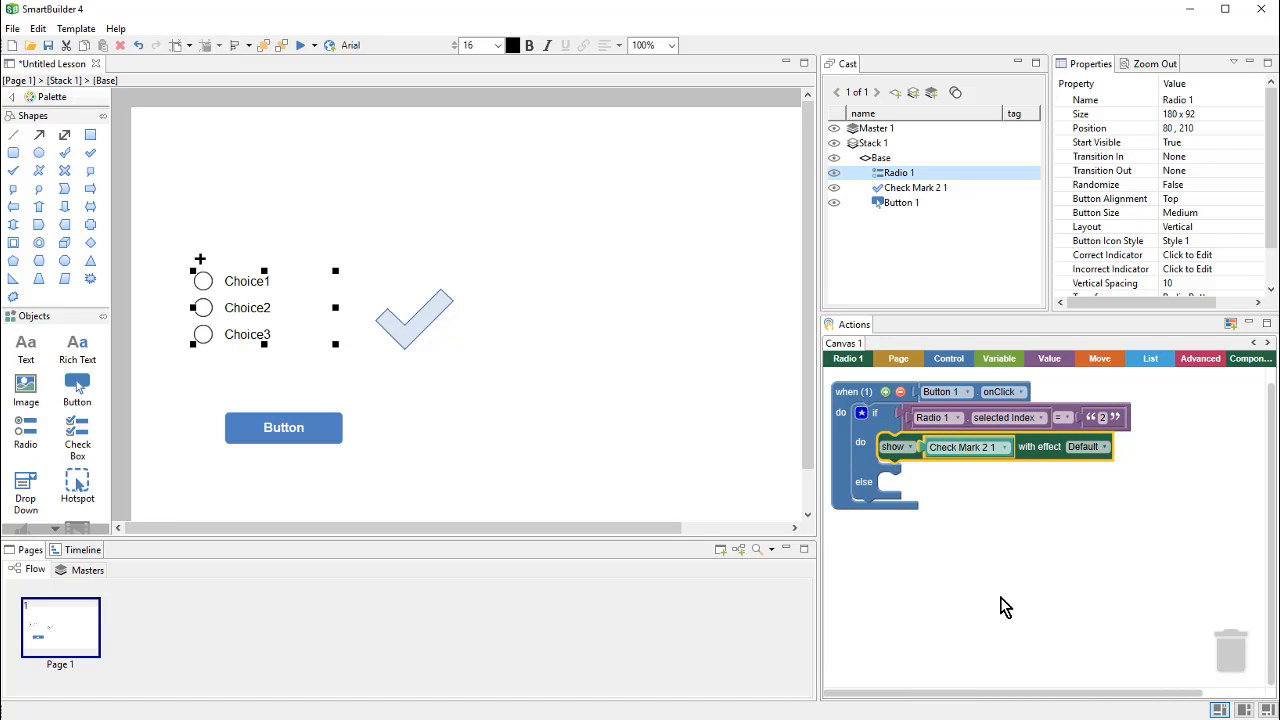
Step: Set Check Mark 2 1's Start Visible property to False
click(400, 338)
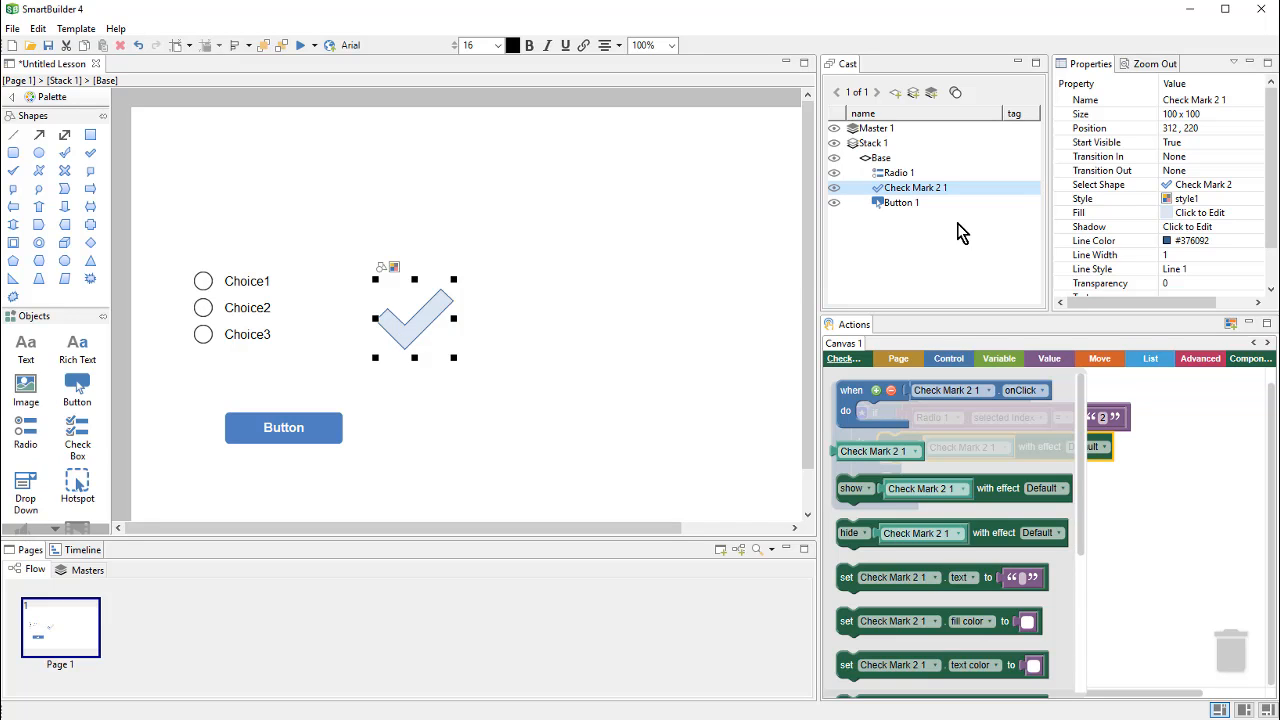
click(1203, 145)
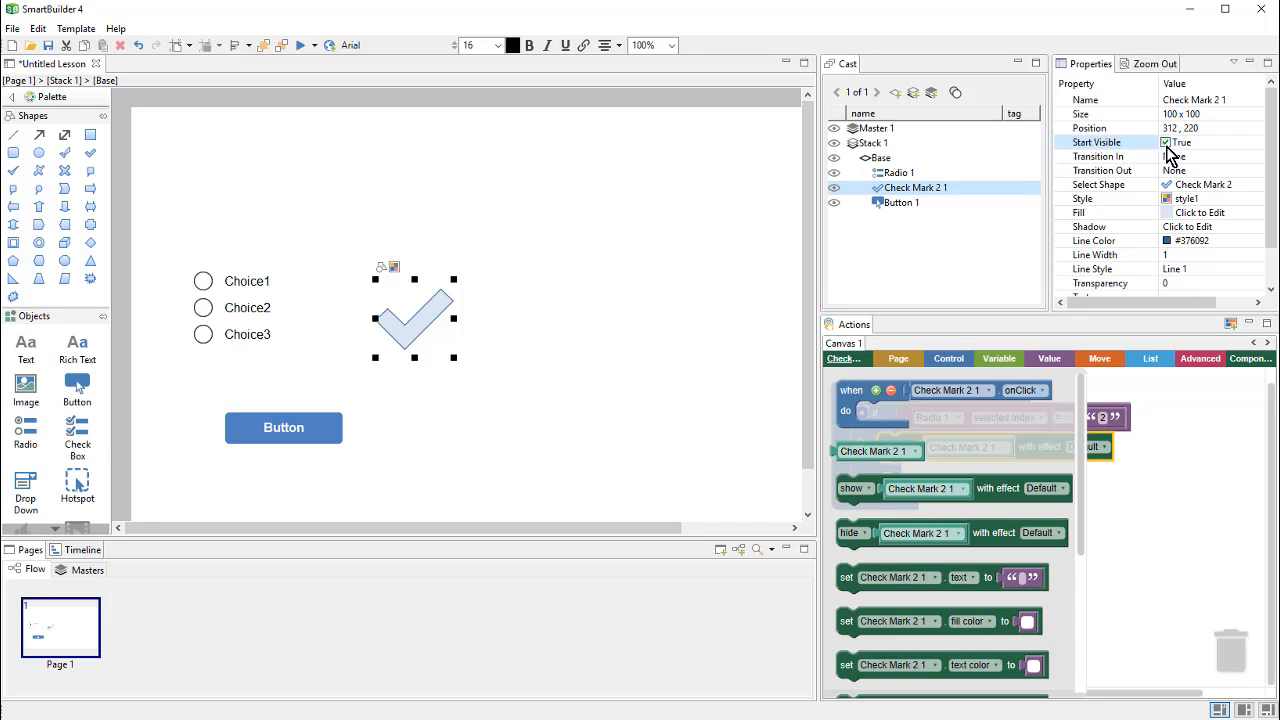
click(1166, 143)
click(1163, 468)
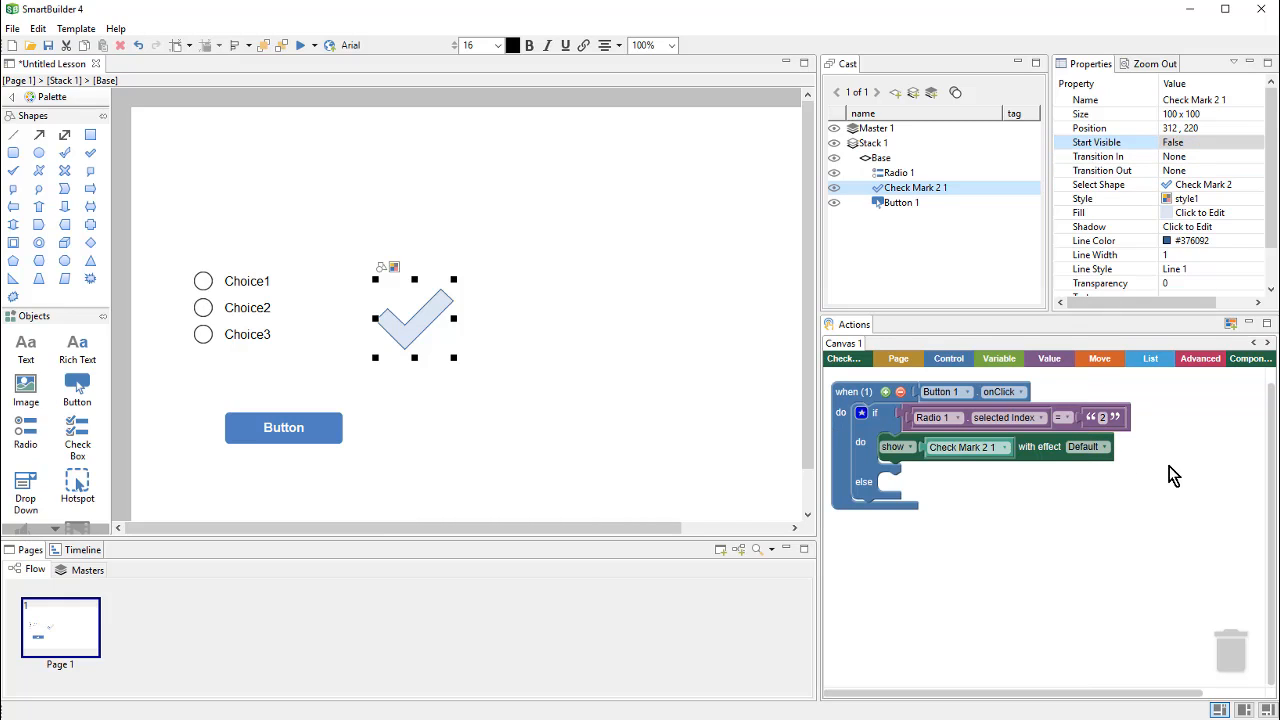
click(302, 46)
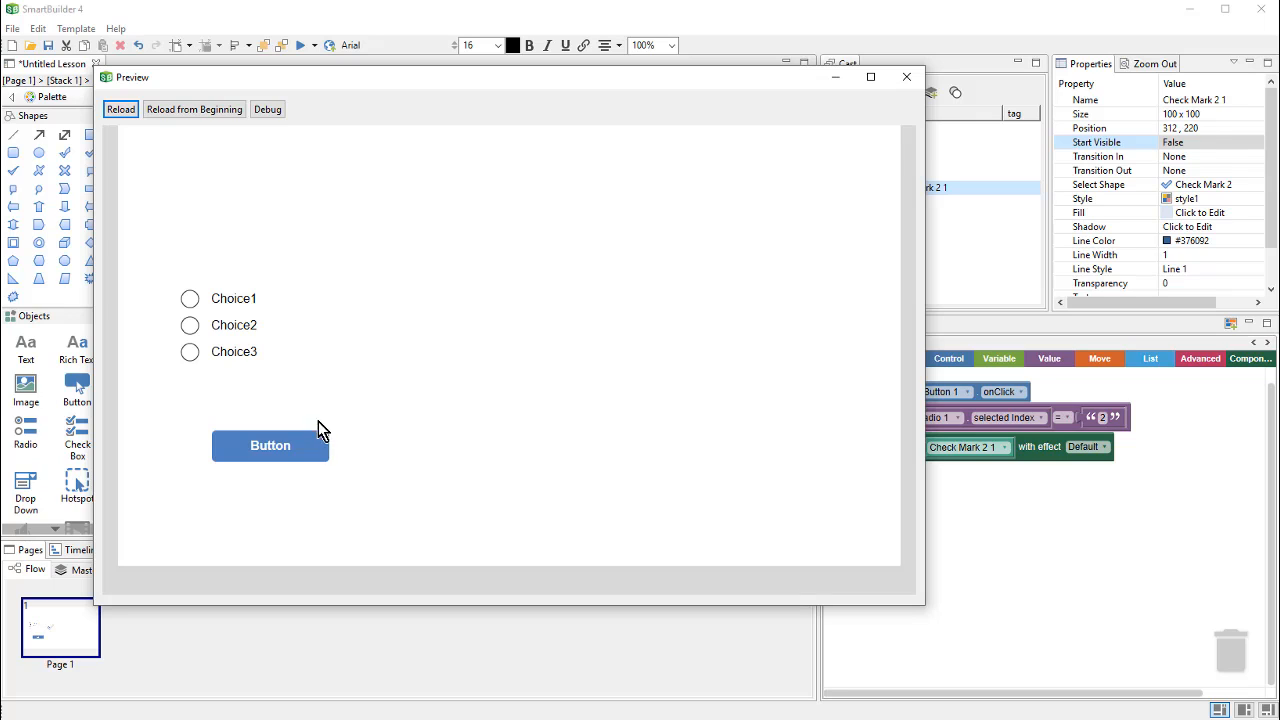
click(316, 450)
click(231, 336)
click(320, 452)
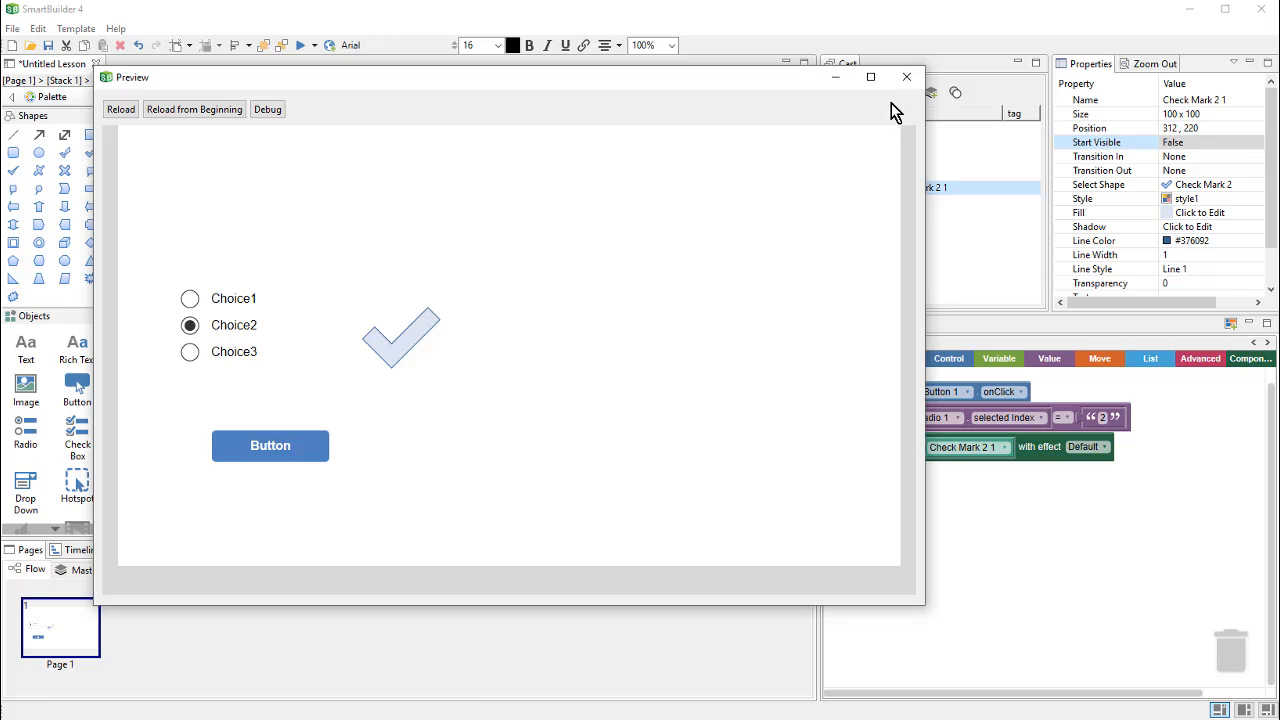
click(907, 80)
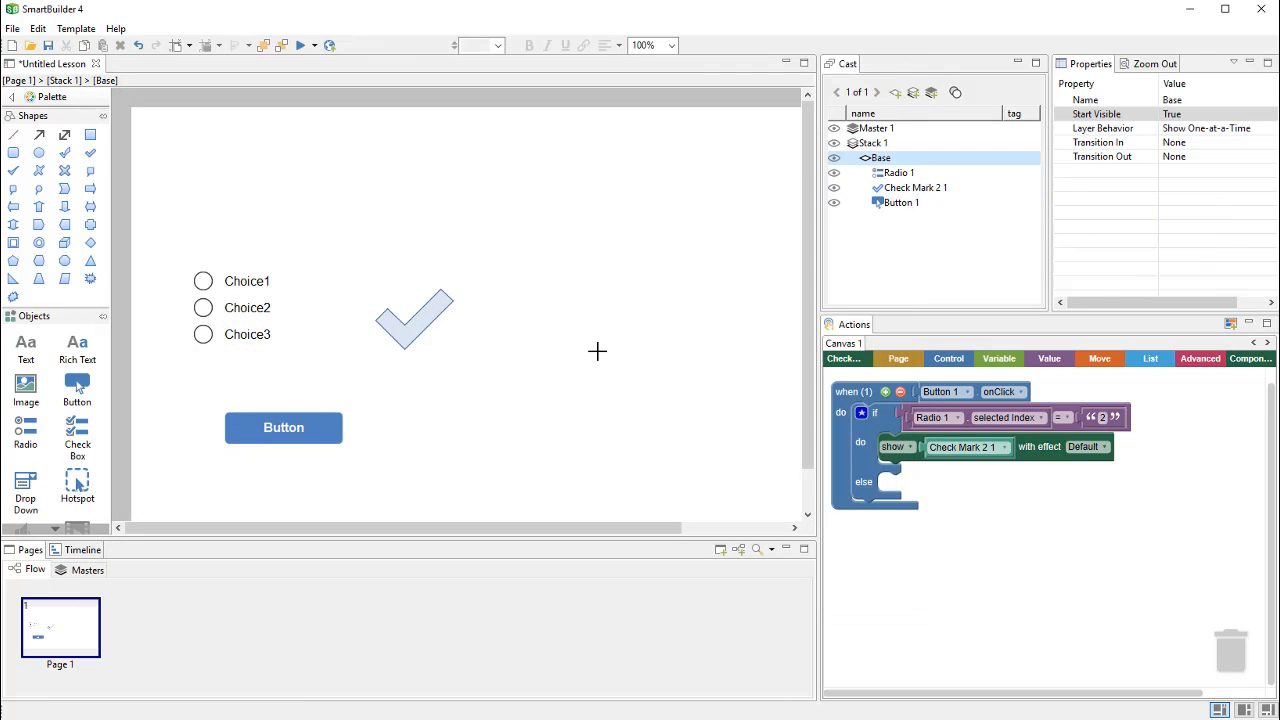
Step: Place an X Mark 2 shape right of the check mark with Start Visible set to False
click(64, 174)
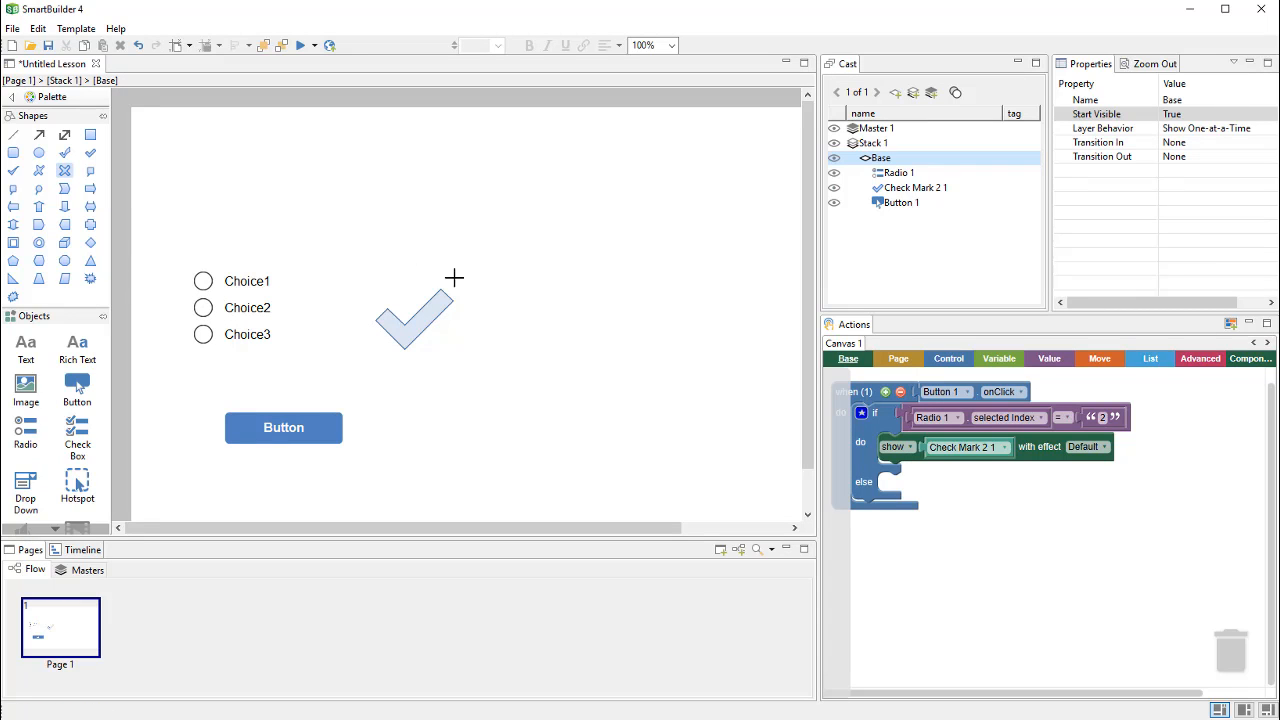
click(500, 290)
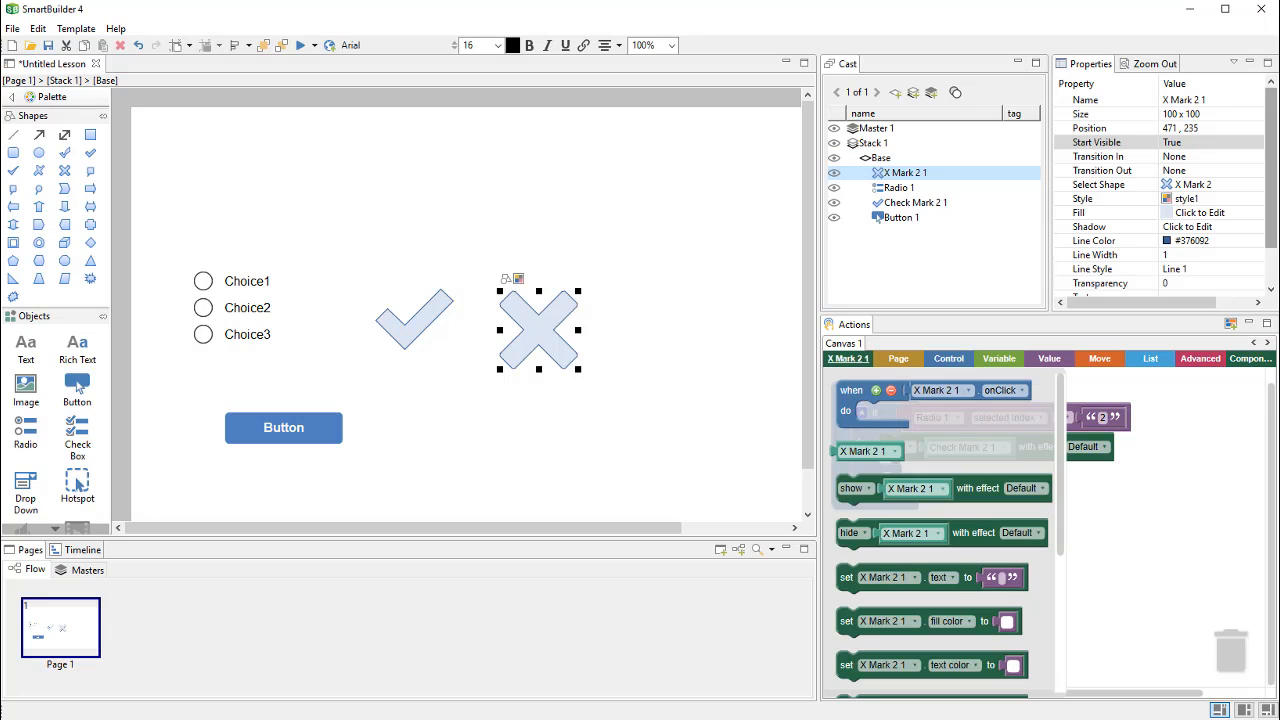
click(1170, 145)
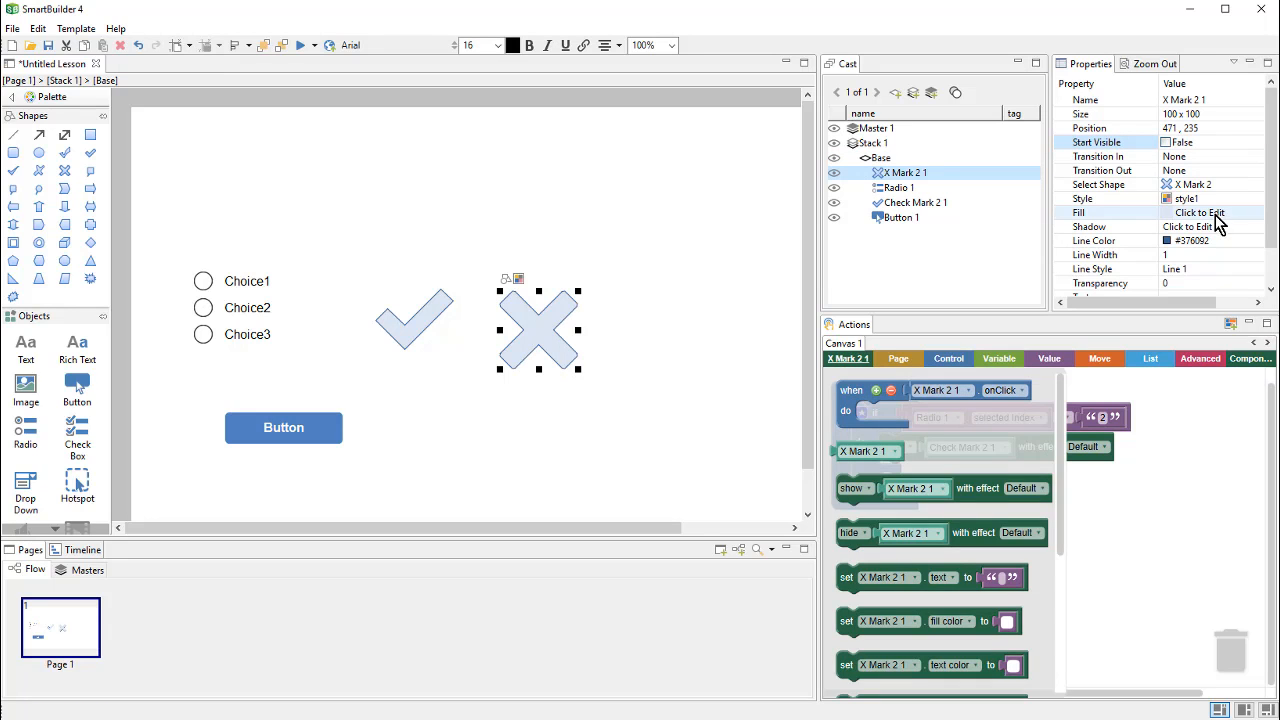
click(731, 345)
click(543, 346)
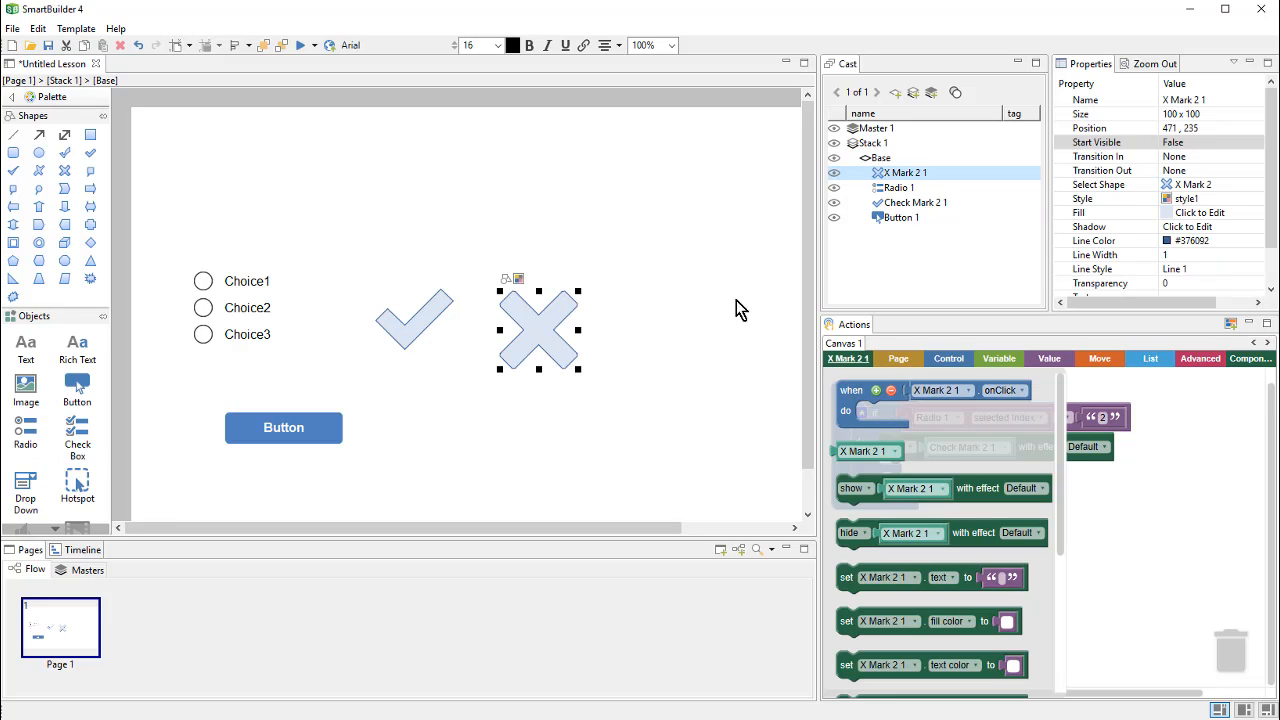
Step: Rename the two shapes in the Cast list to 'check' and 'xmark'
double_click(914, 202)
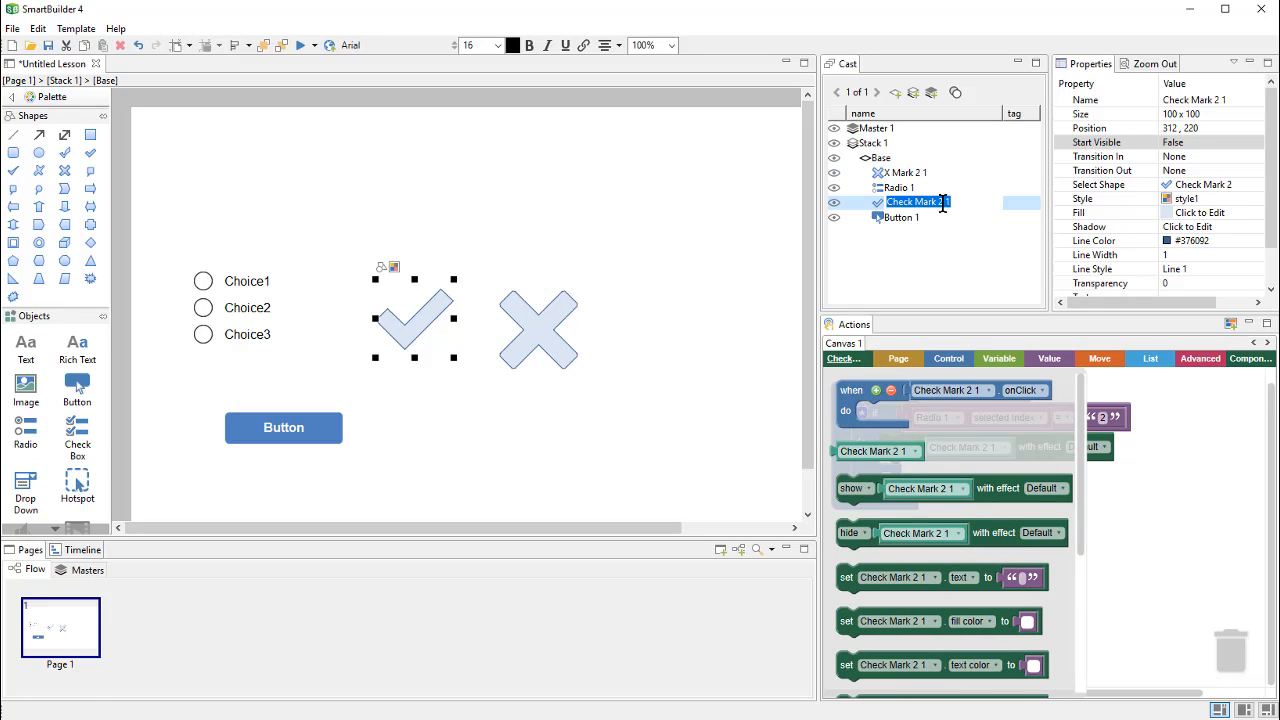
text(check)
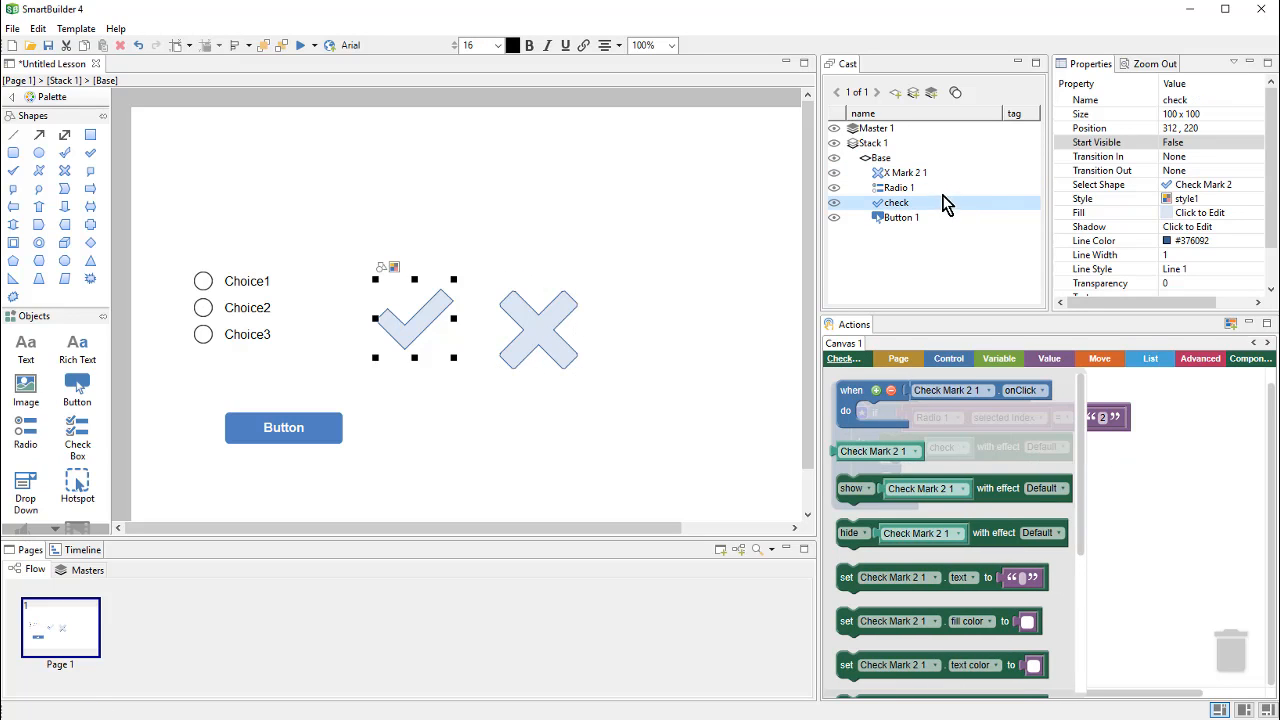
double_click(930, 173)
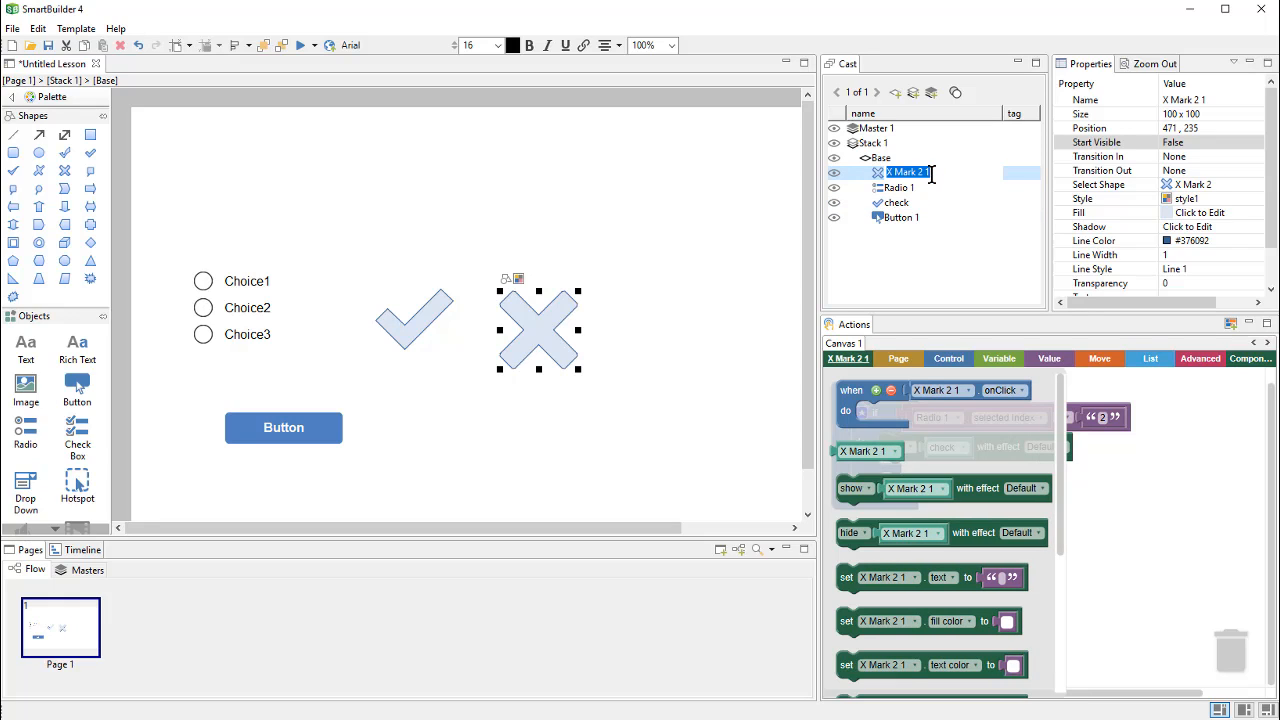
text(xmark)
key(Return)
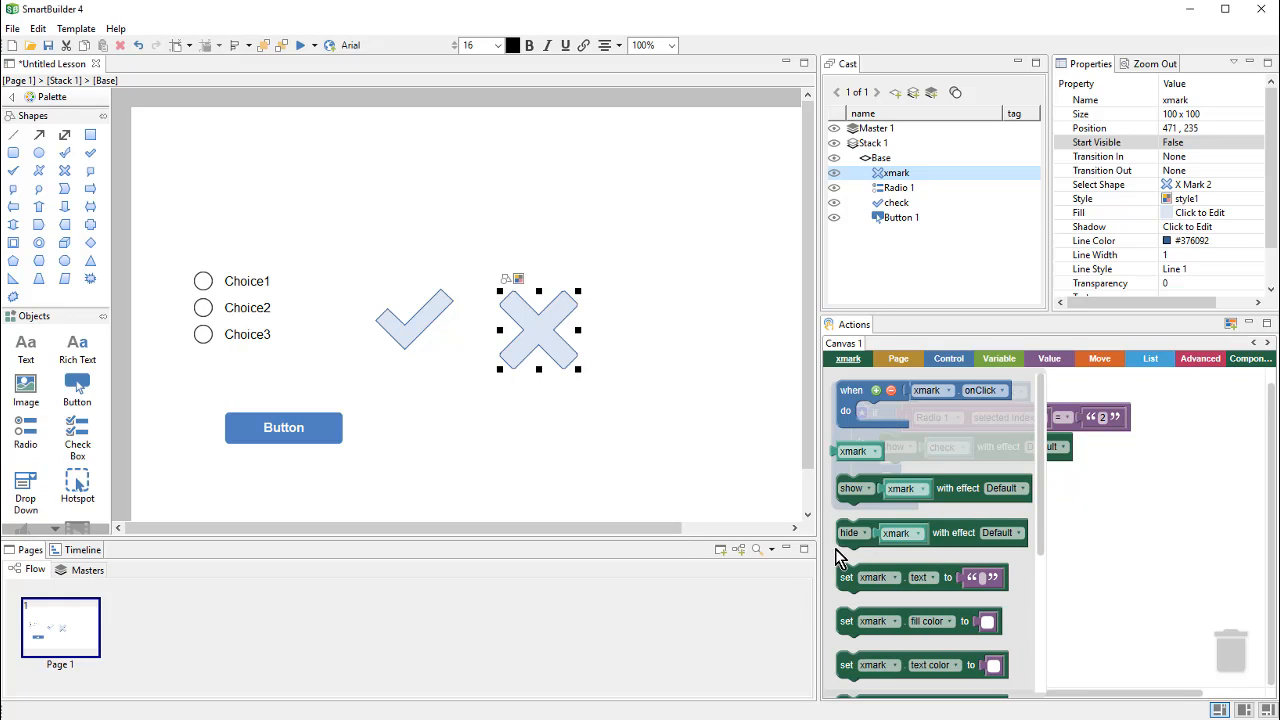
Step: Put 'show xmark with effect Default' into the if block's else branch
click(850, 505)
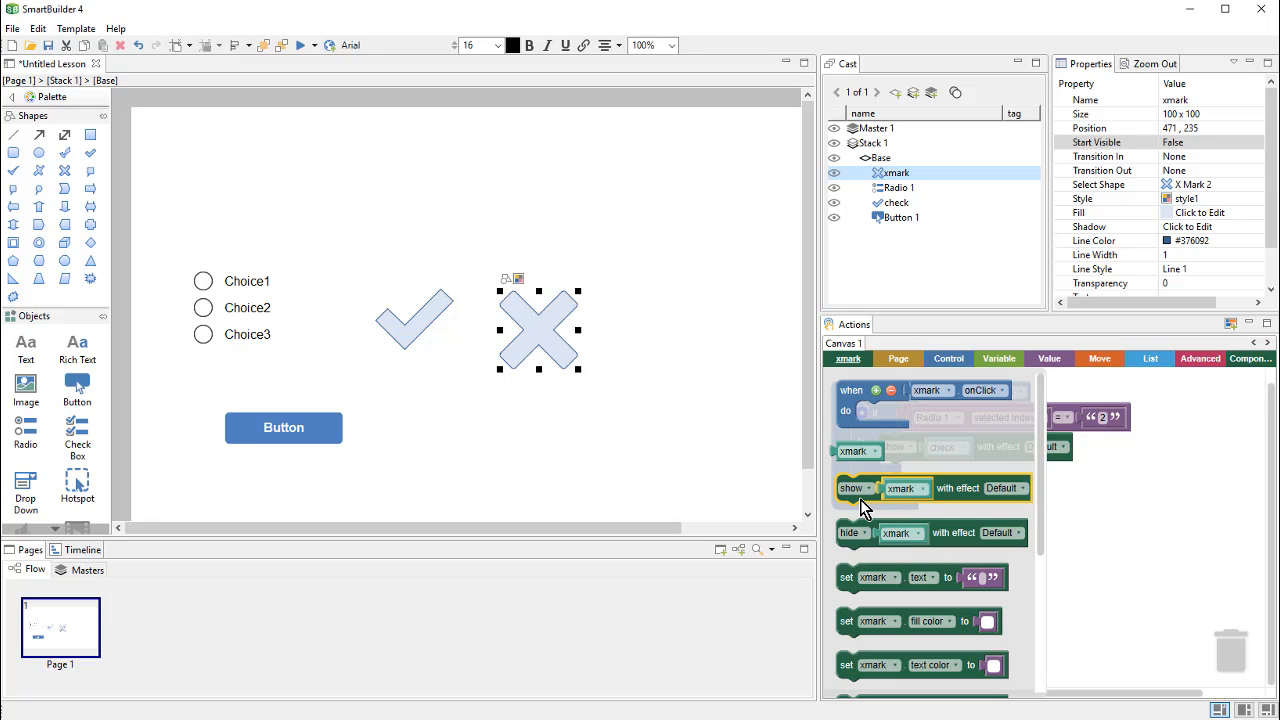
drag(860, 499, 946, 588)
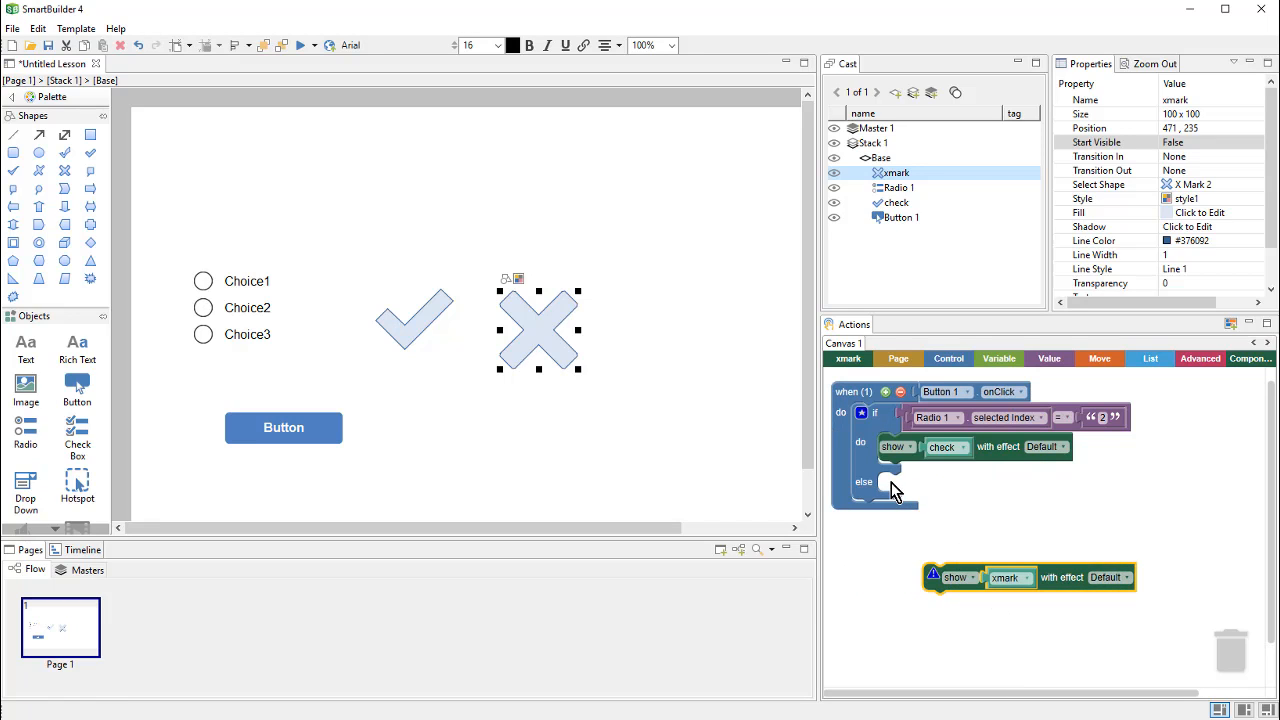
drag(943, 591, 904, 495)
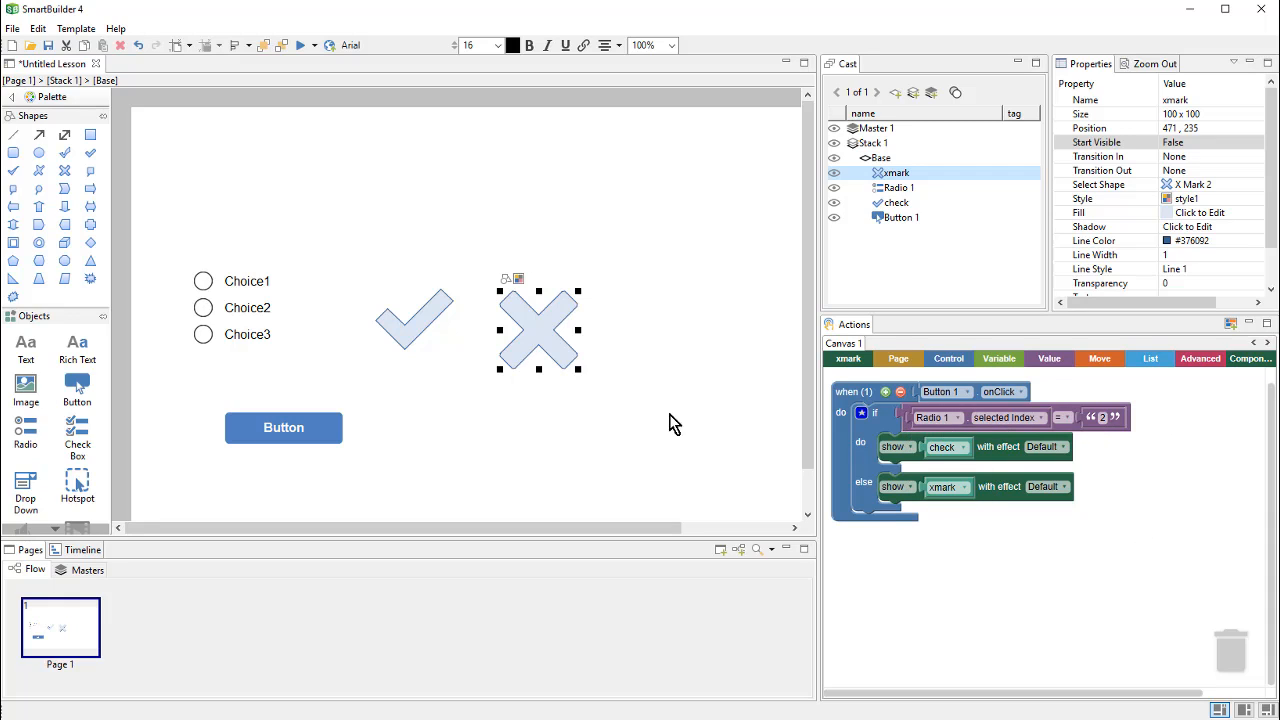
click(297, 45)
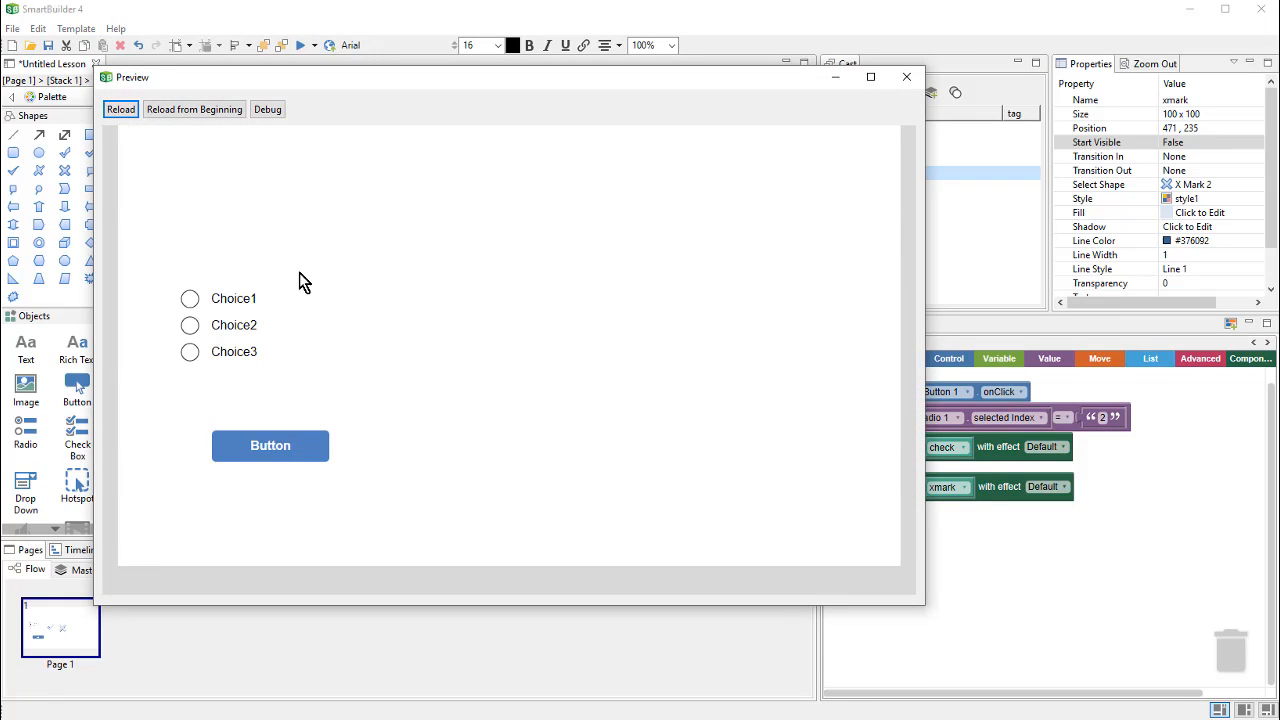
click(304, 456)
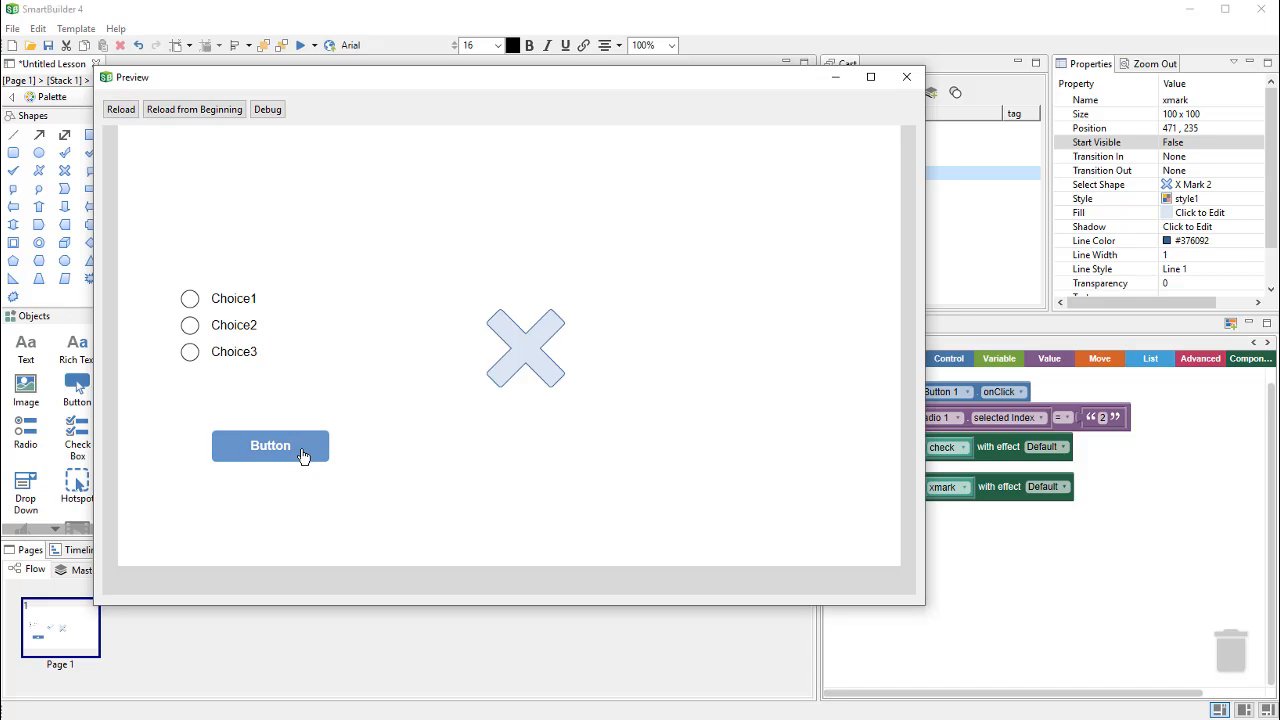
click(229, 357)
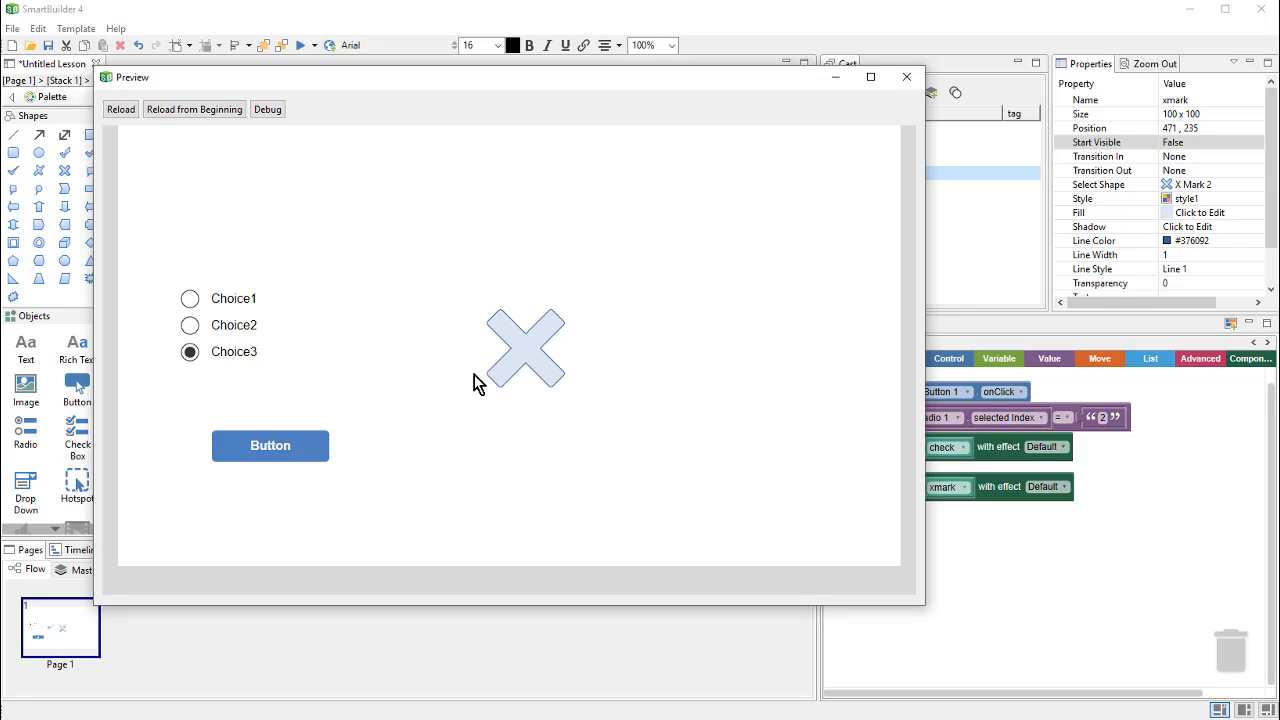
click(231, 327)
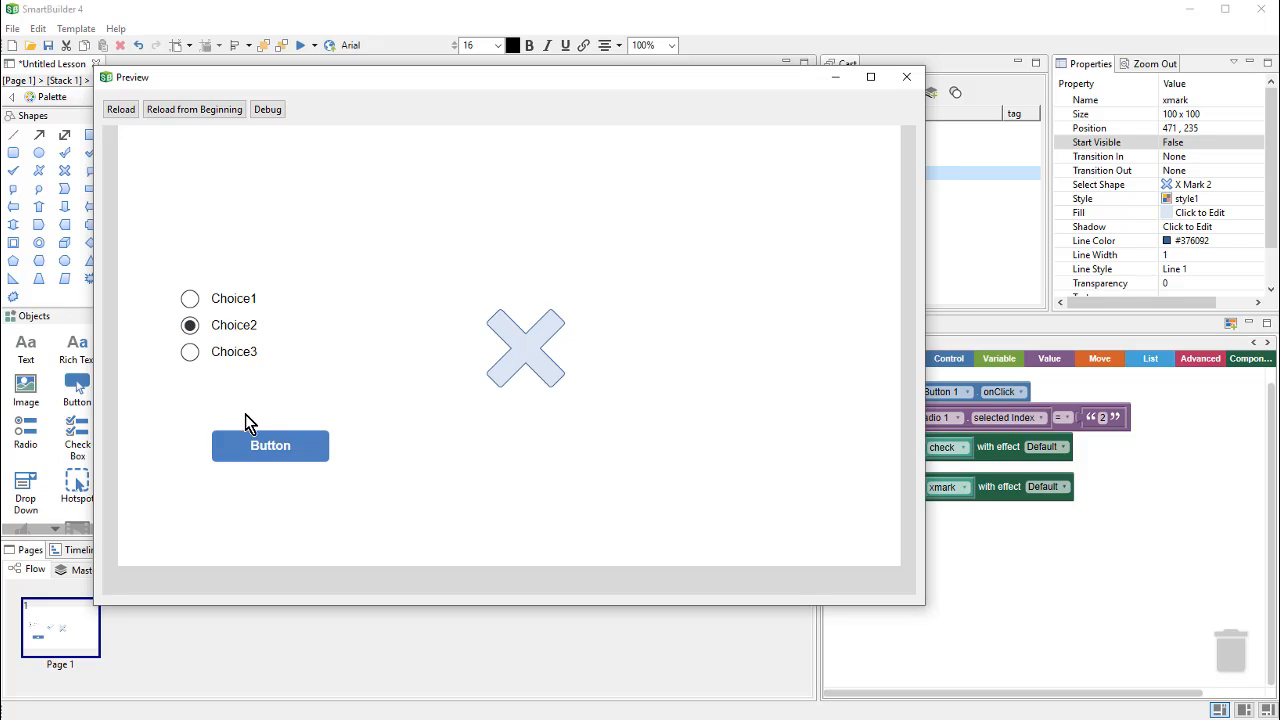
click(285, 448)
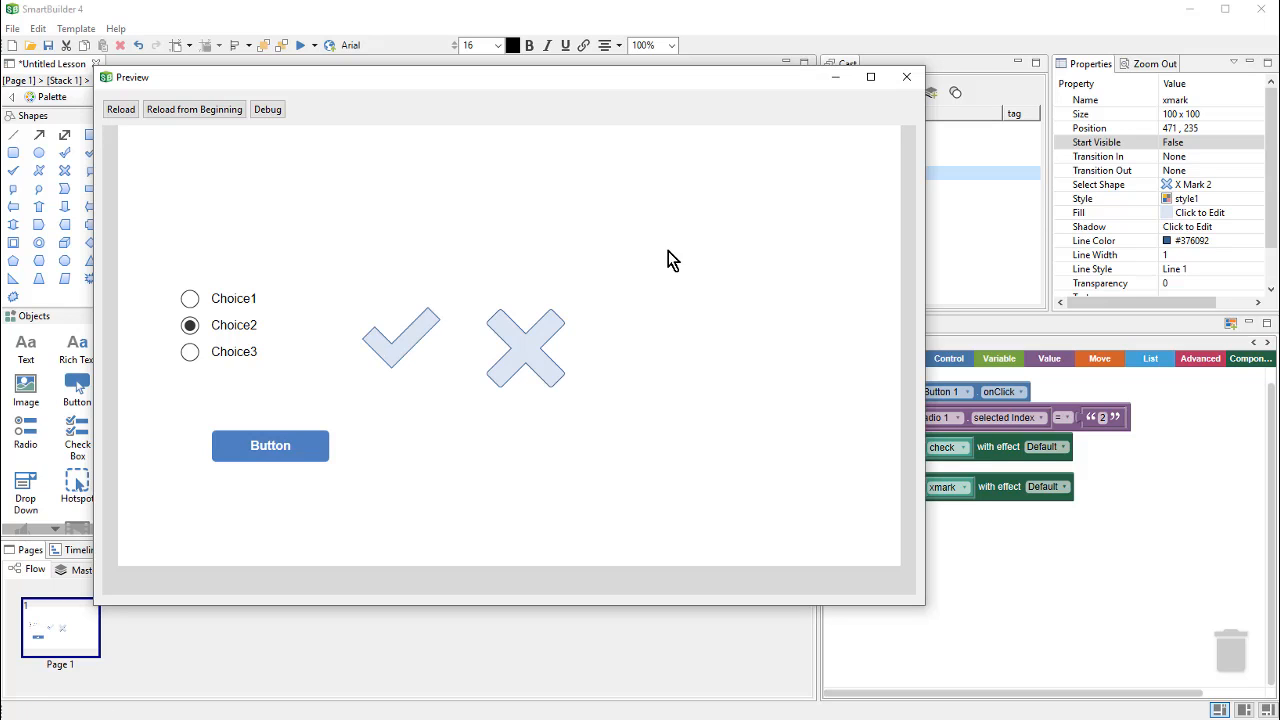
click(907, 78)
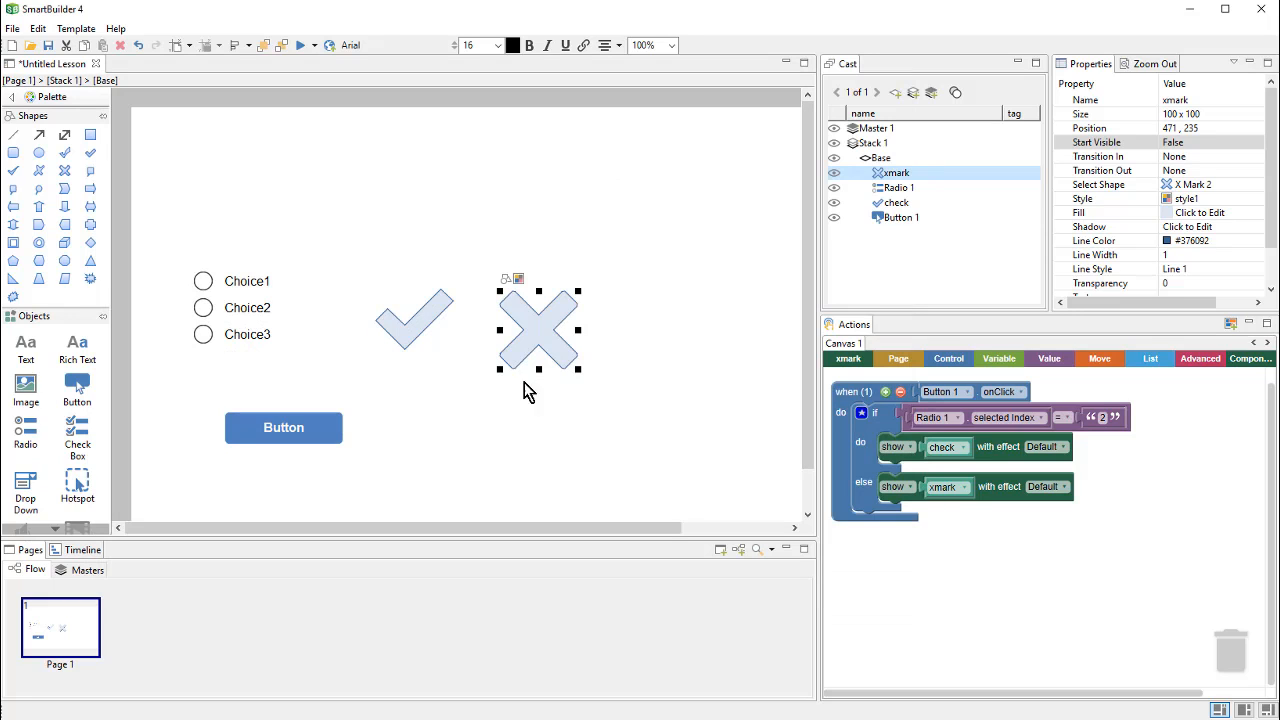
Step: Hide the xmark when Choice 2 is correct, and hide the check mark in the else branch
click(534, 345)
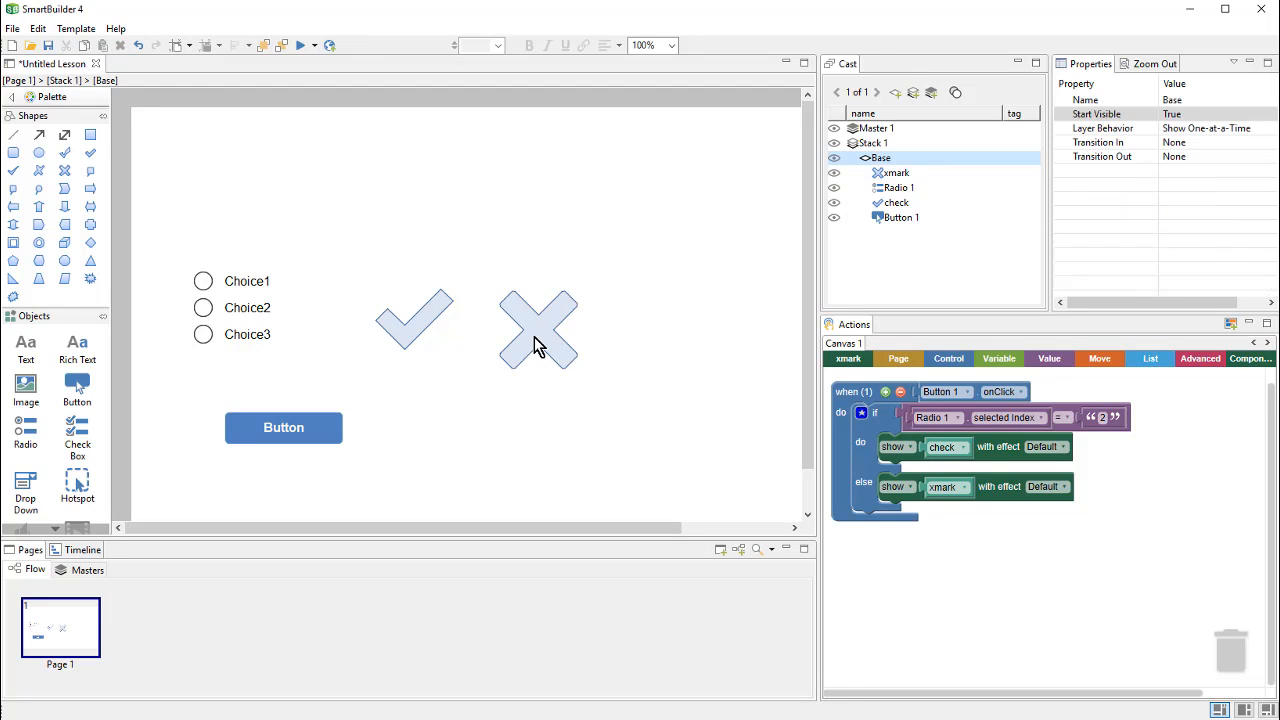
click(534, 345)
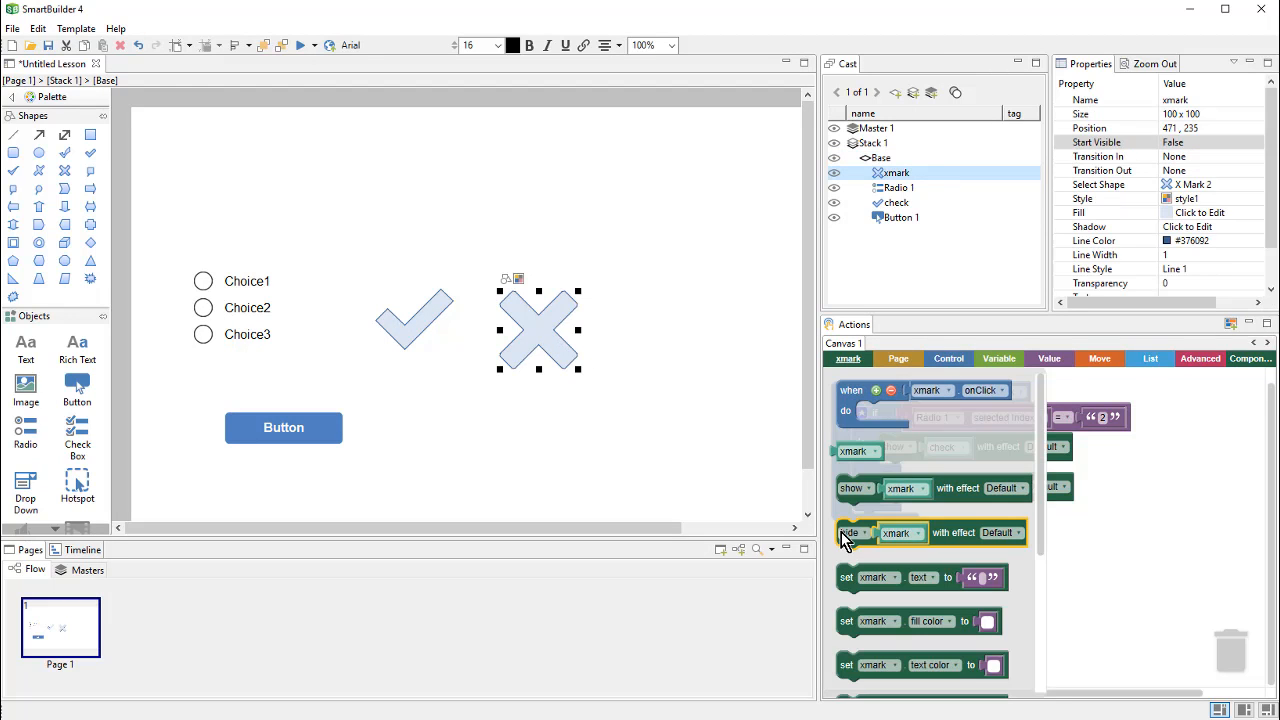
drag(841, 532, 896, 476)
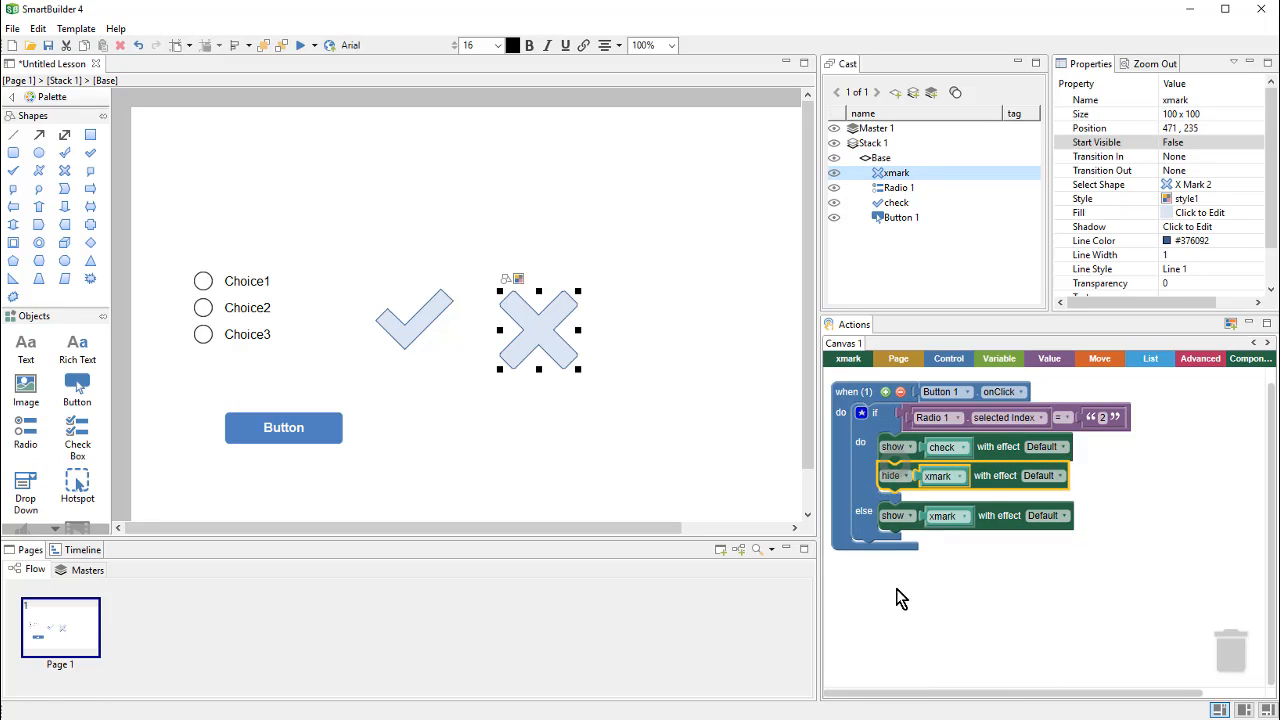
click(416, 334)
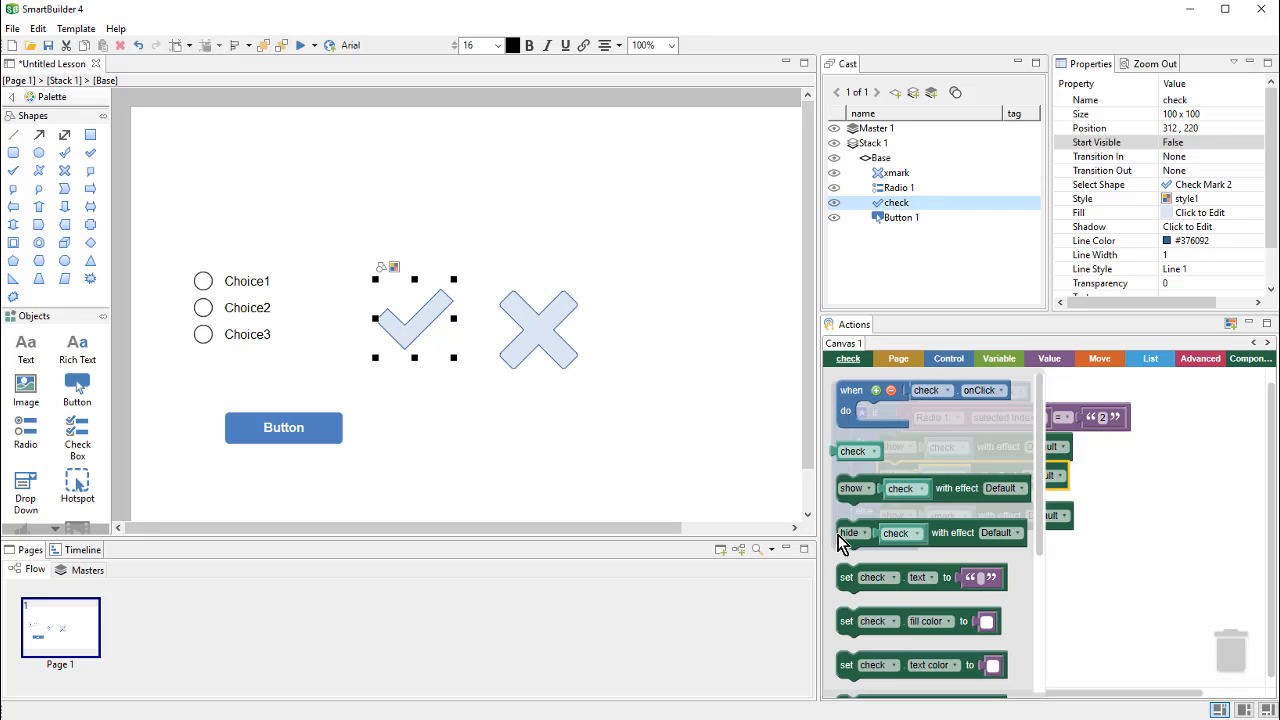
drag(842, 540, 885, 548)
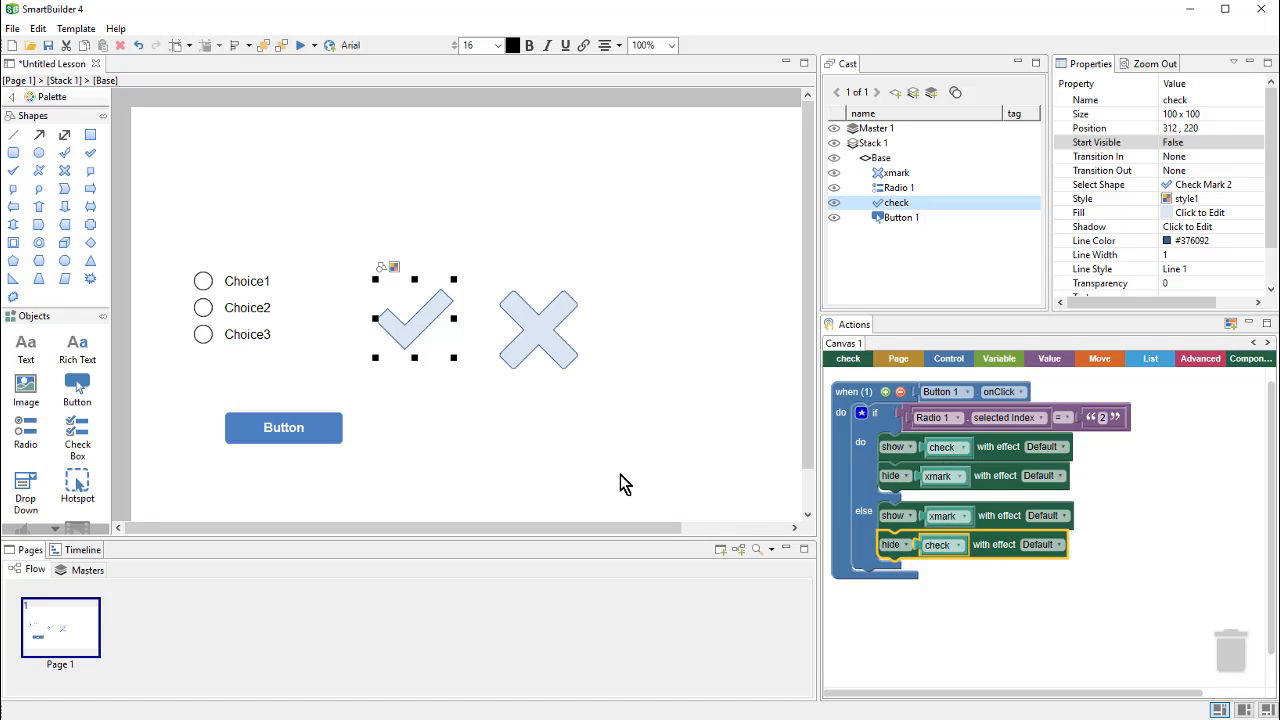
click(560, 430)
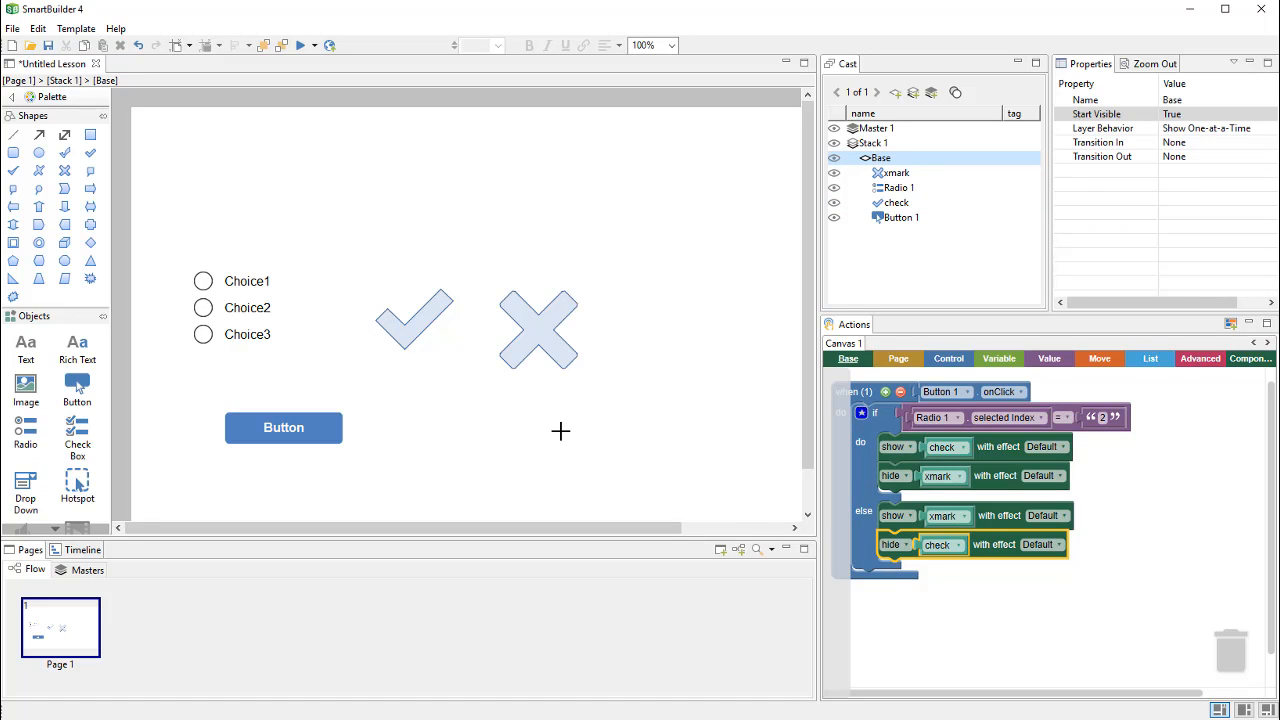
click(302, 47)
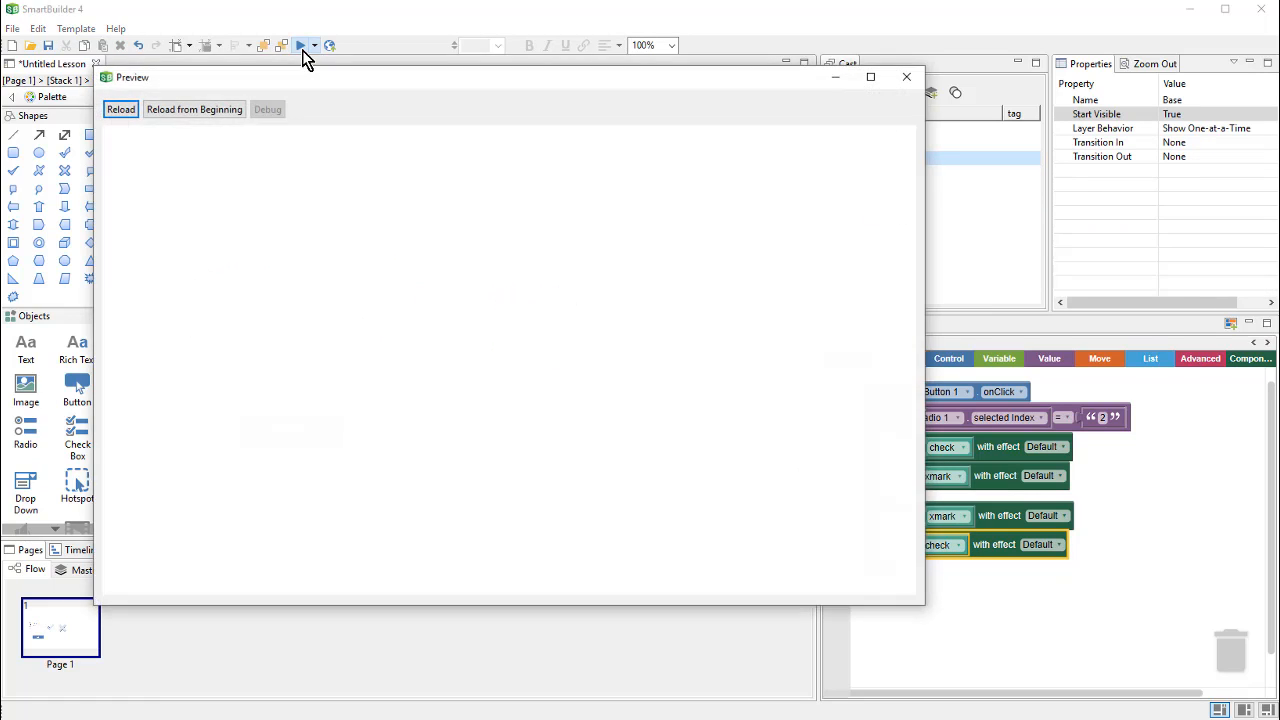
click(231, 355)
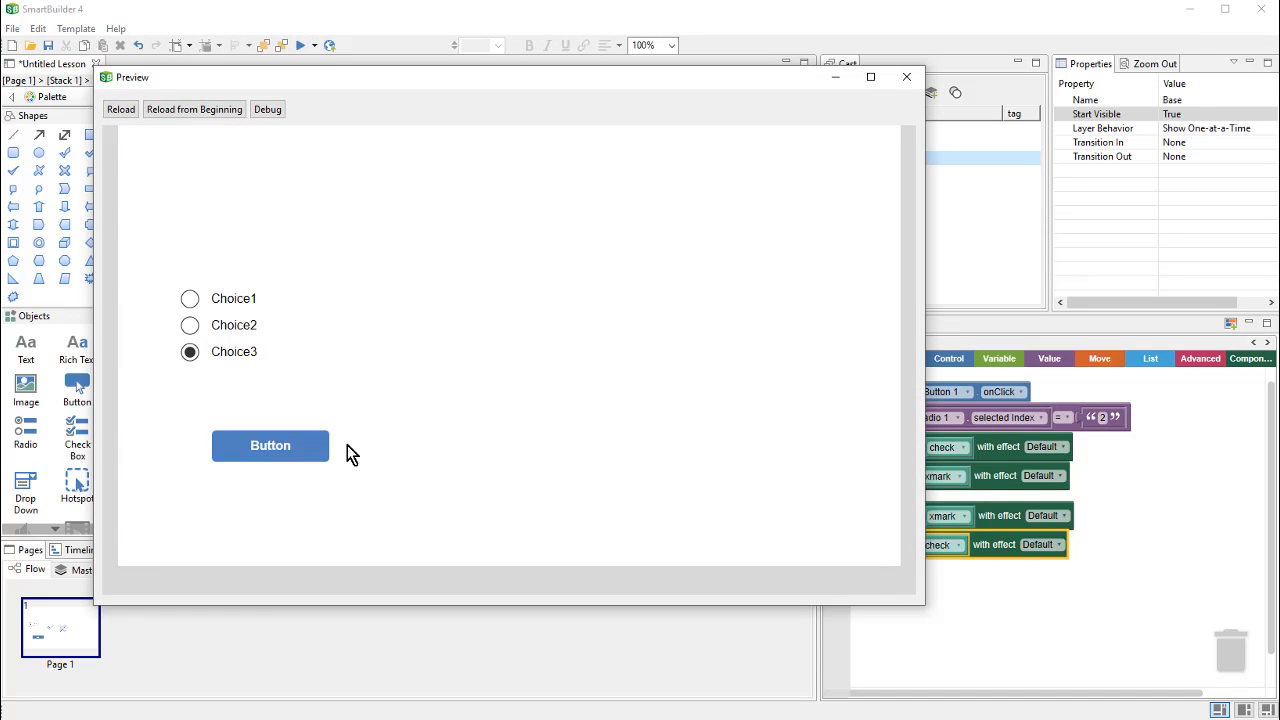
click(322, 450)
click(233, 335)
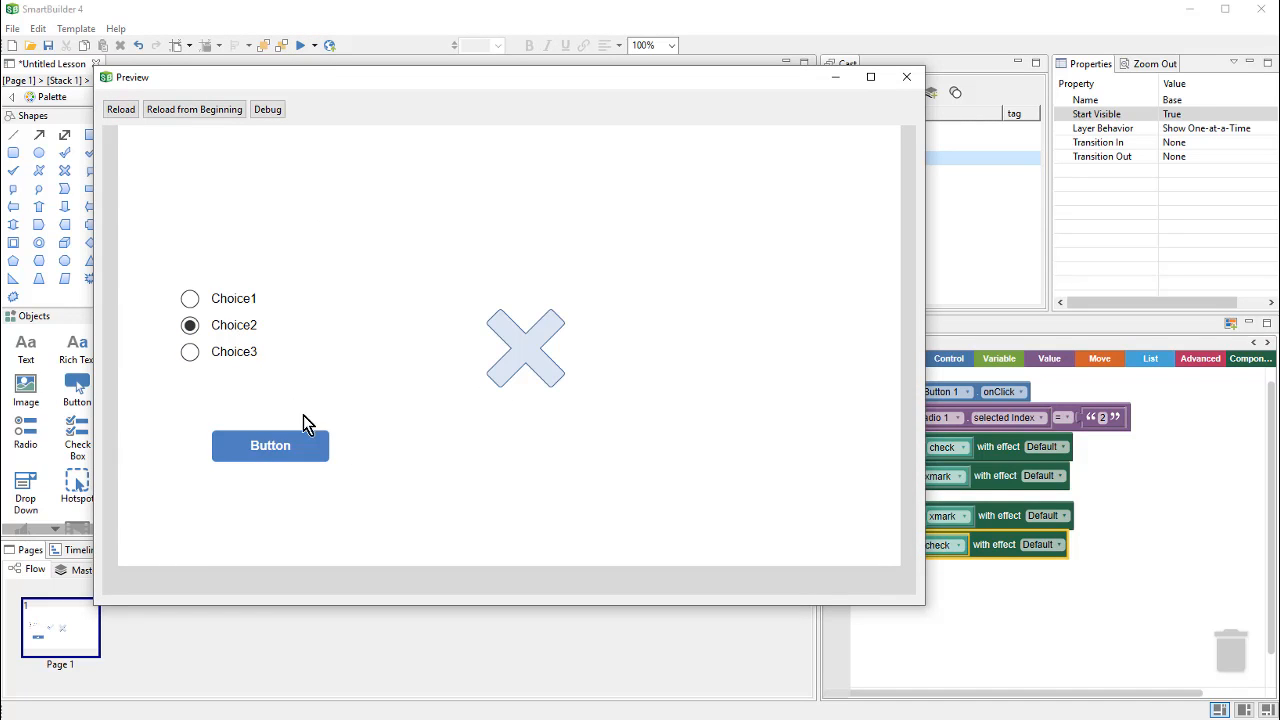
click(309, 457)
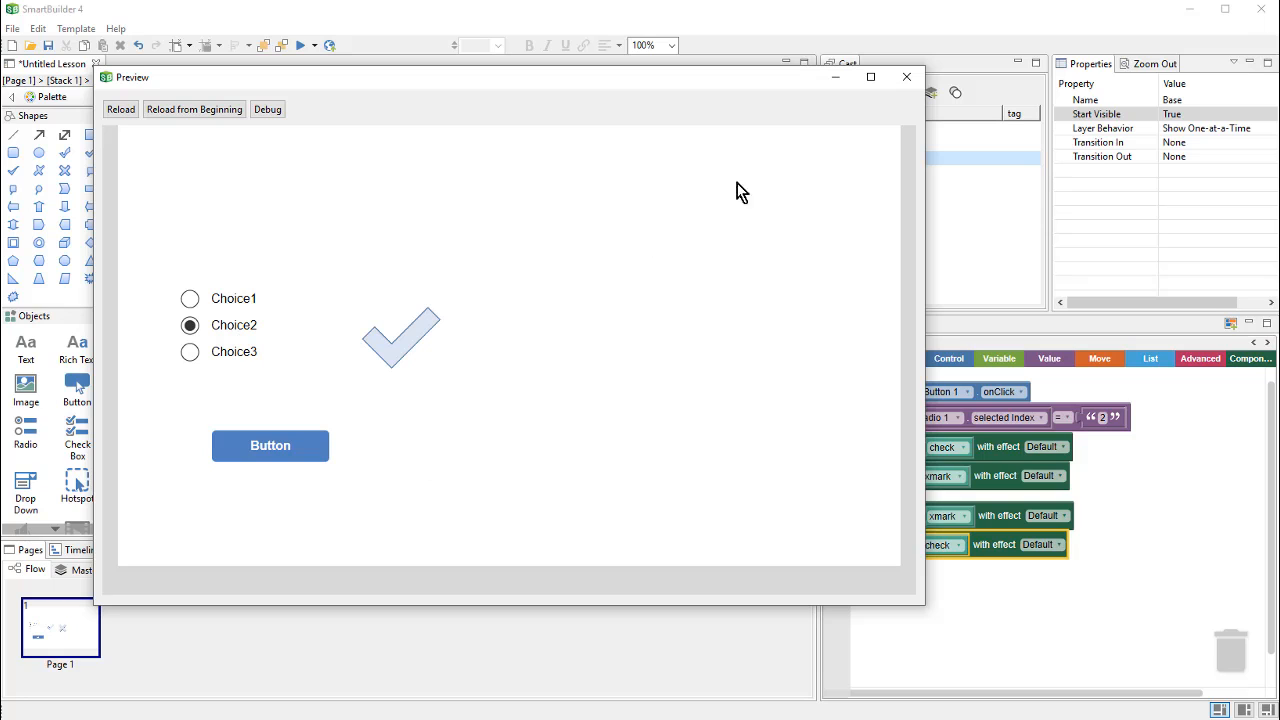
click(907, 79)
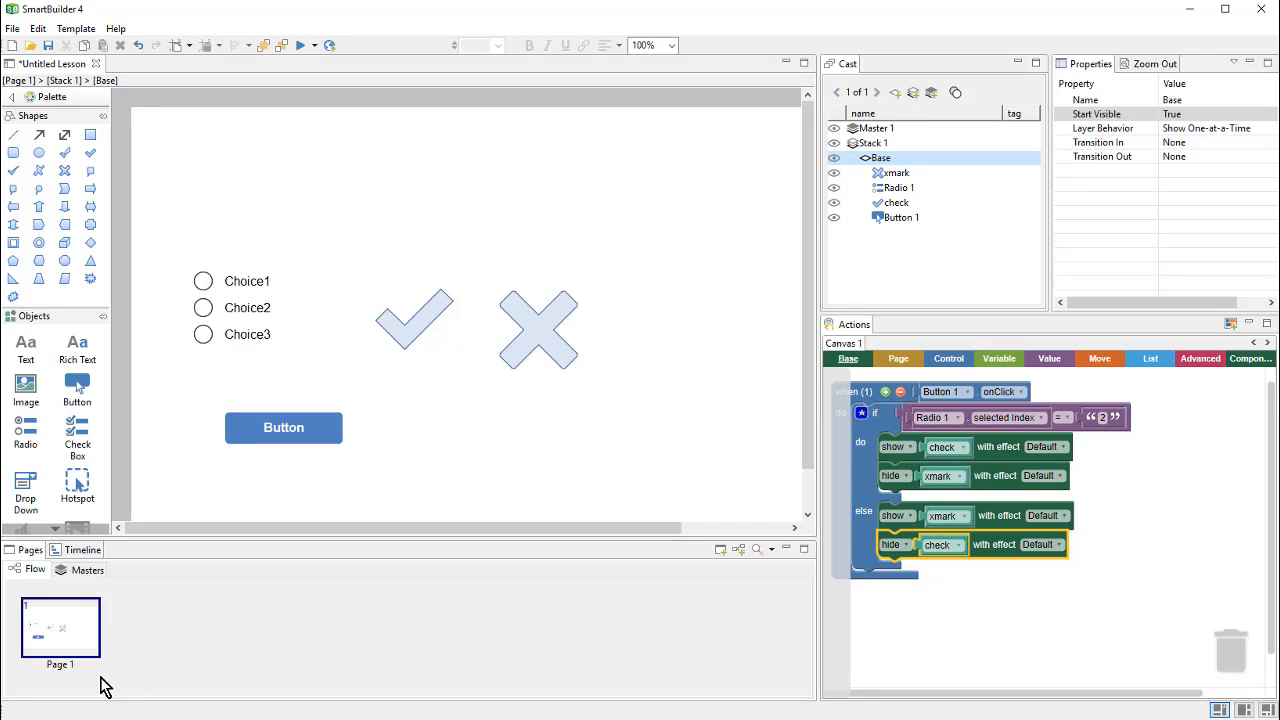
Step: Add page 2 with an octagon and page 3 with a ring
click(720, 550)
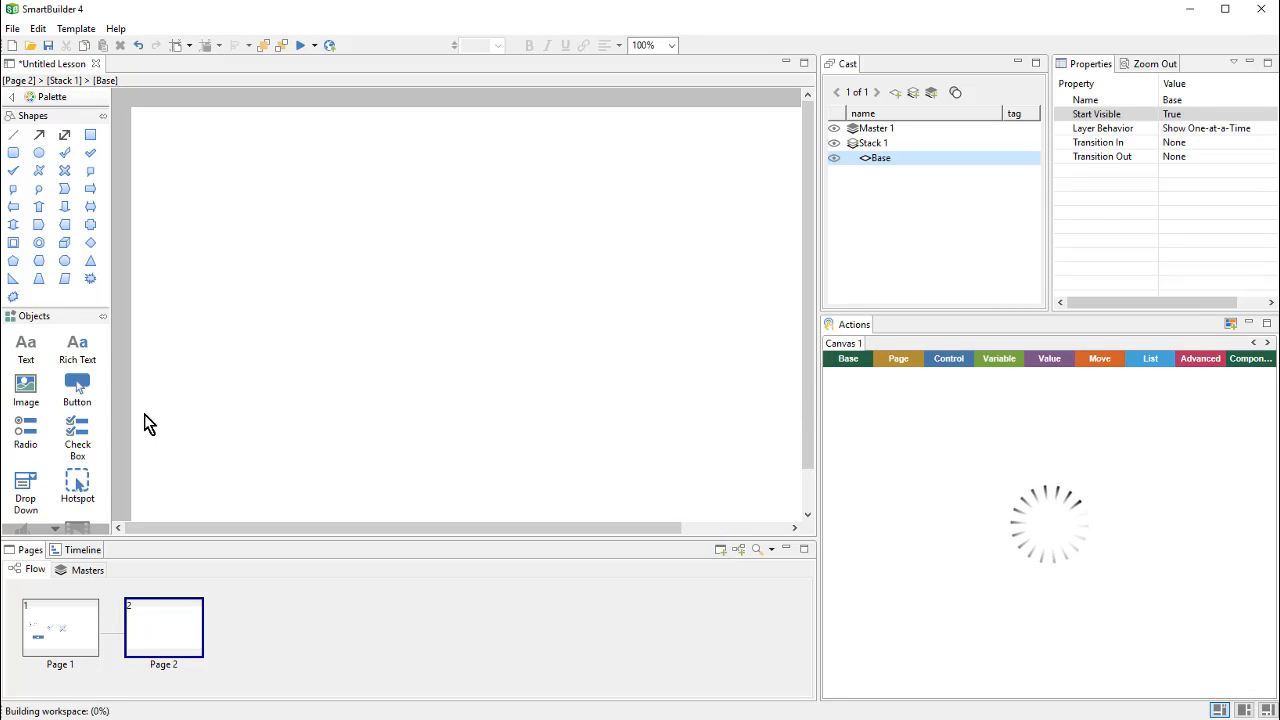
click(65, 261)
drag(249, 257, 405, 373)
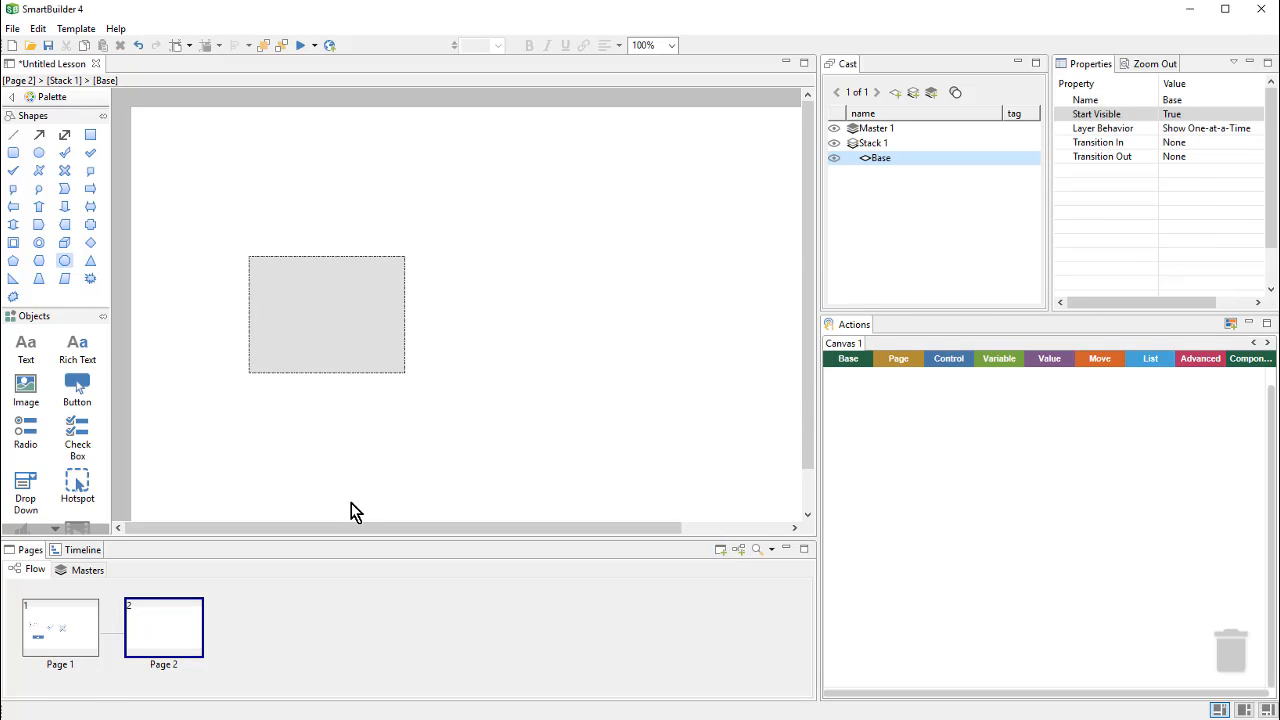
click(720, 550)
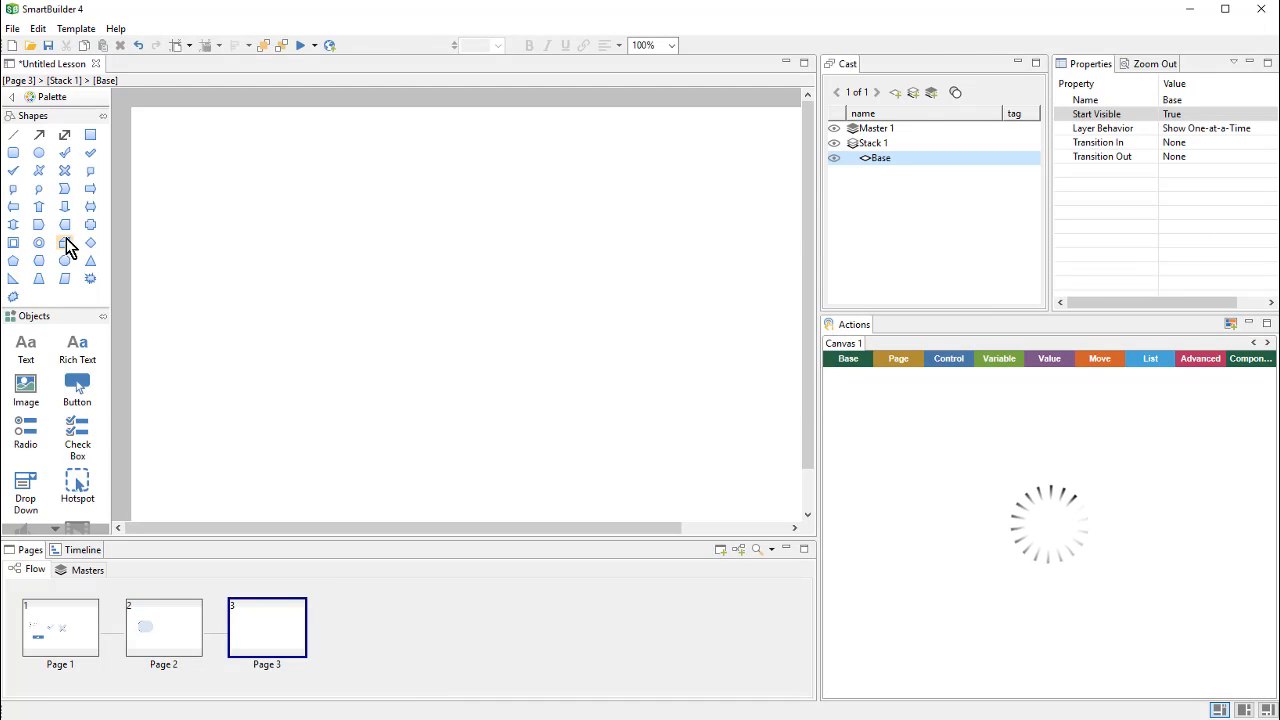
click(39, 243)
drag(358, 278, 468, 388)
Step: Add page 4 with an isosceles triangle and page 5 with a rounded rectangle
click(720, 550)
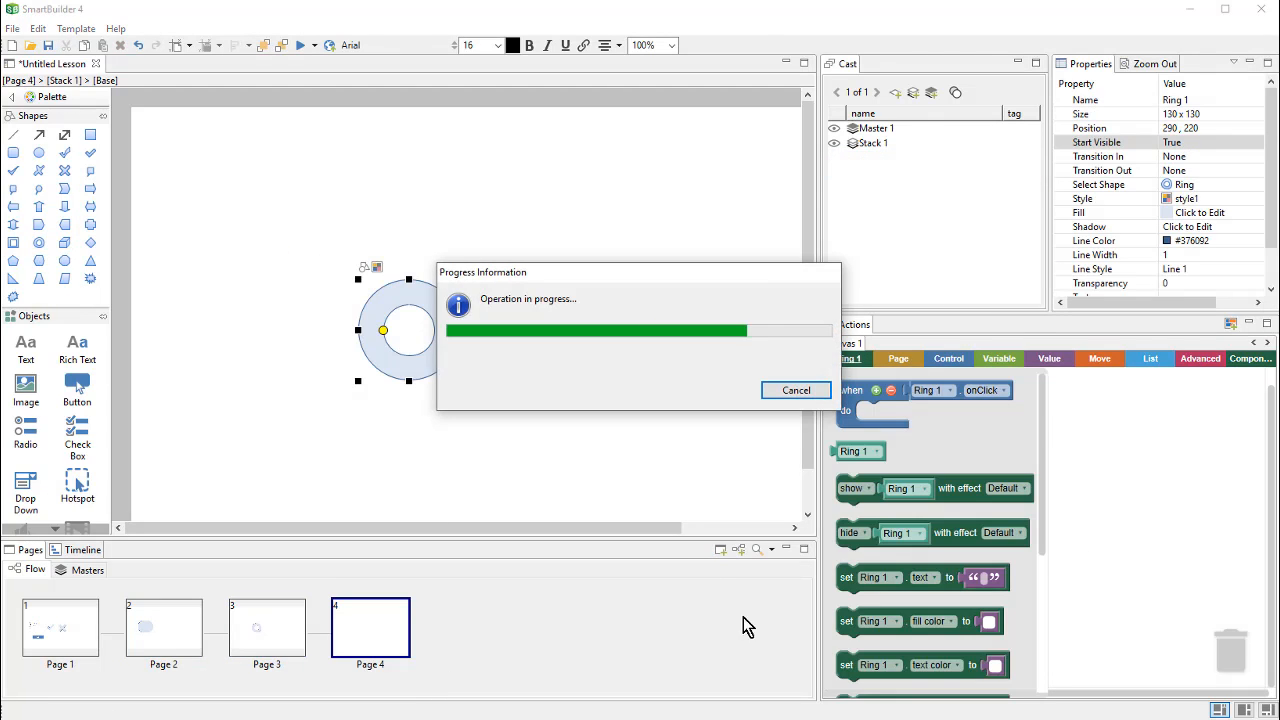
click(90, 261)
drag(348, 262, 452, 366)
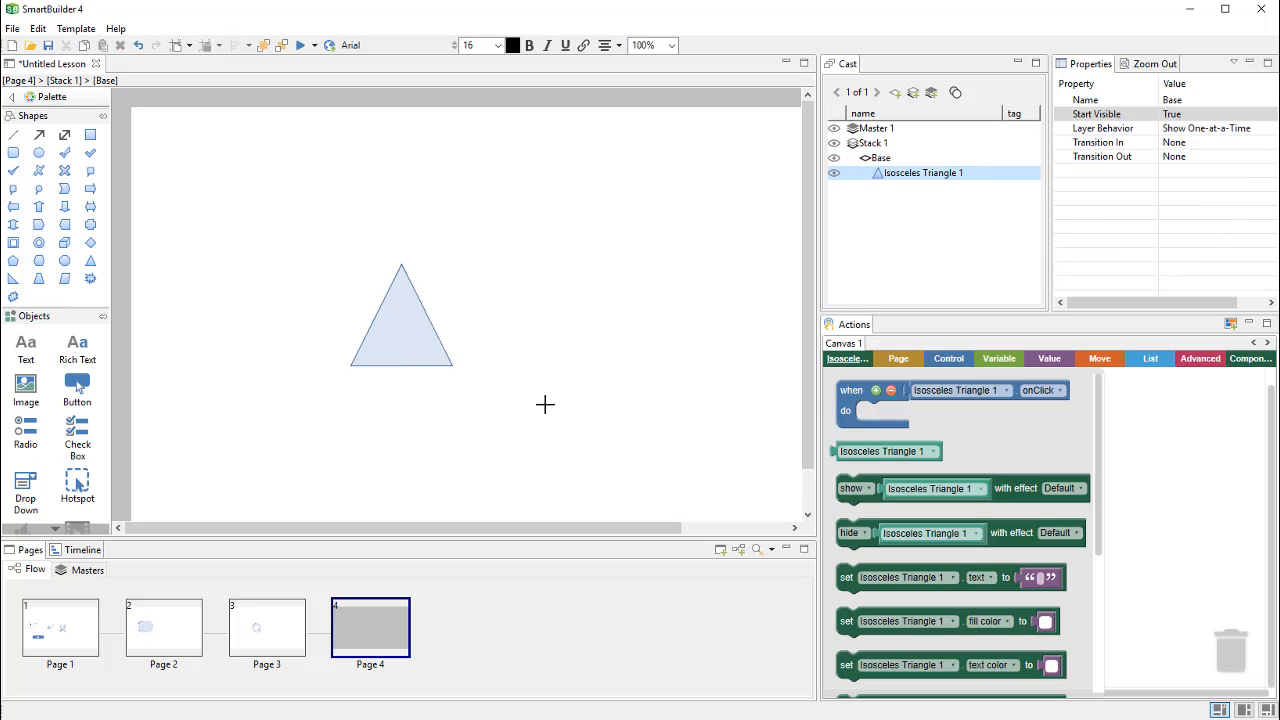
click(721, 550)
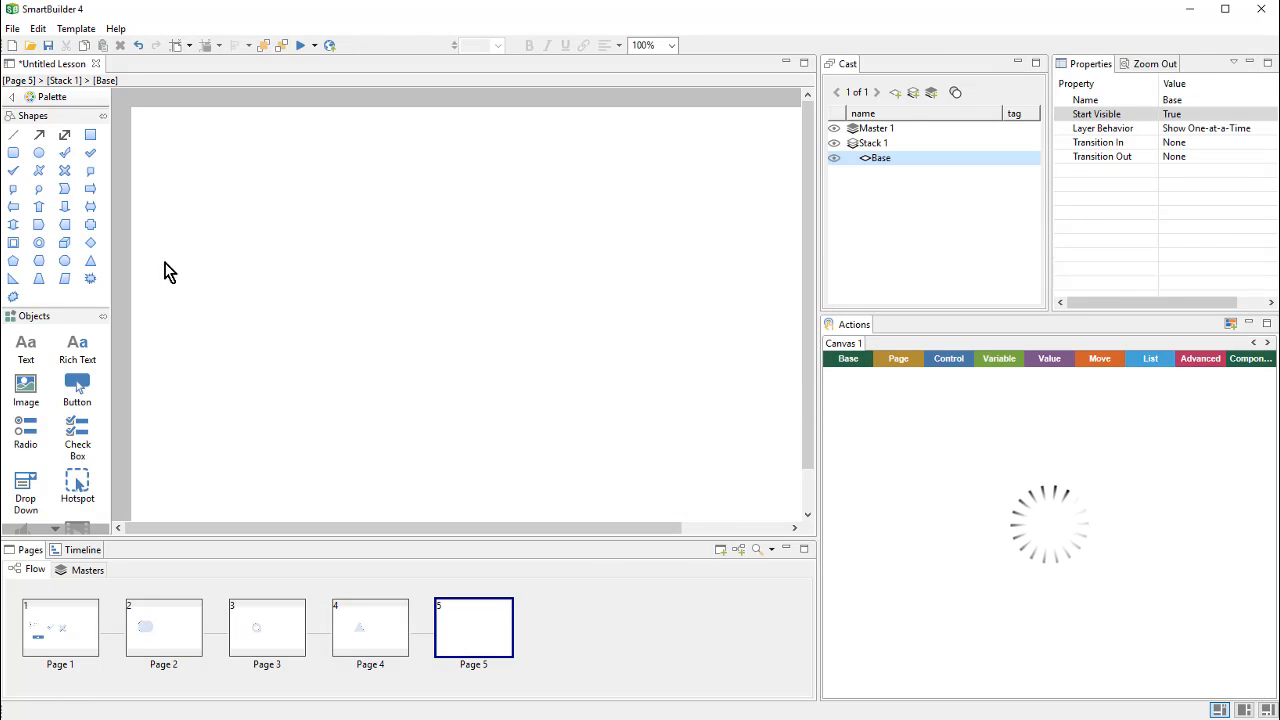
click(13, 152)
drag(350, 326, 460, 427)
click(563, 486)
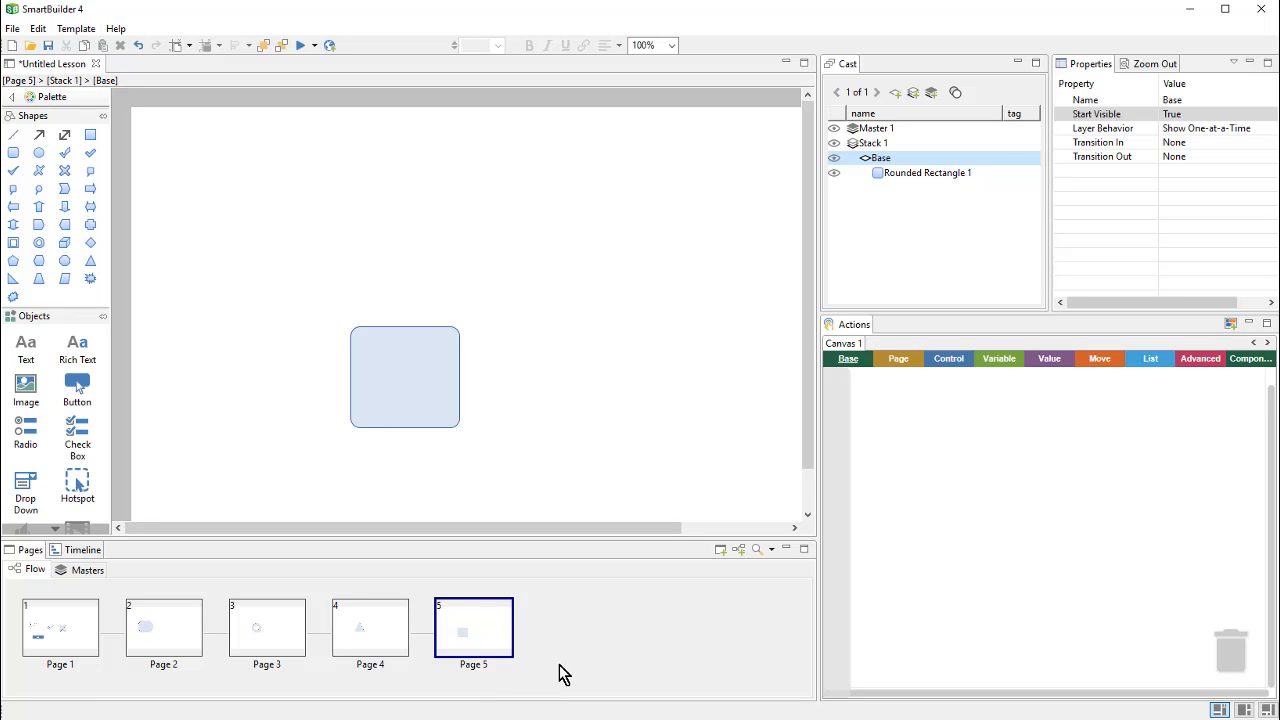
click(88, 571)
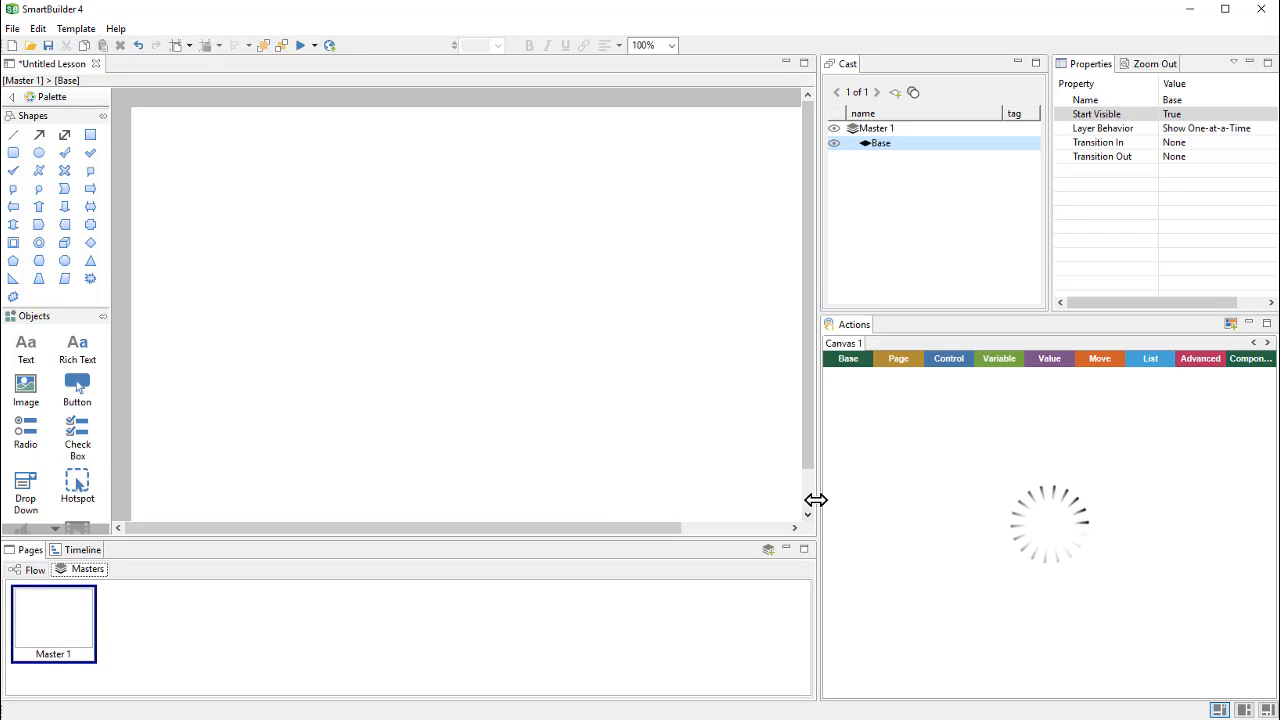
Step: Widen the Master 1 stage editing area and pick the Button object
drag(816, 500, 969, 499)
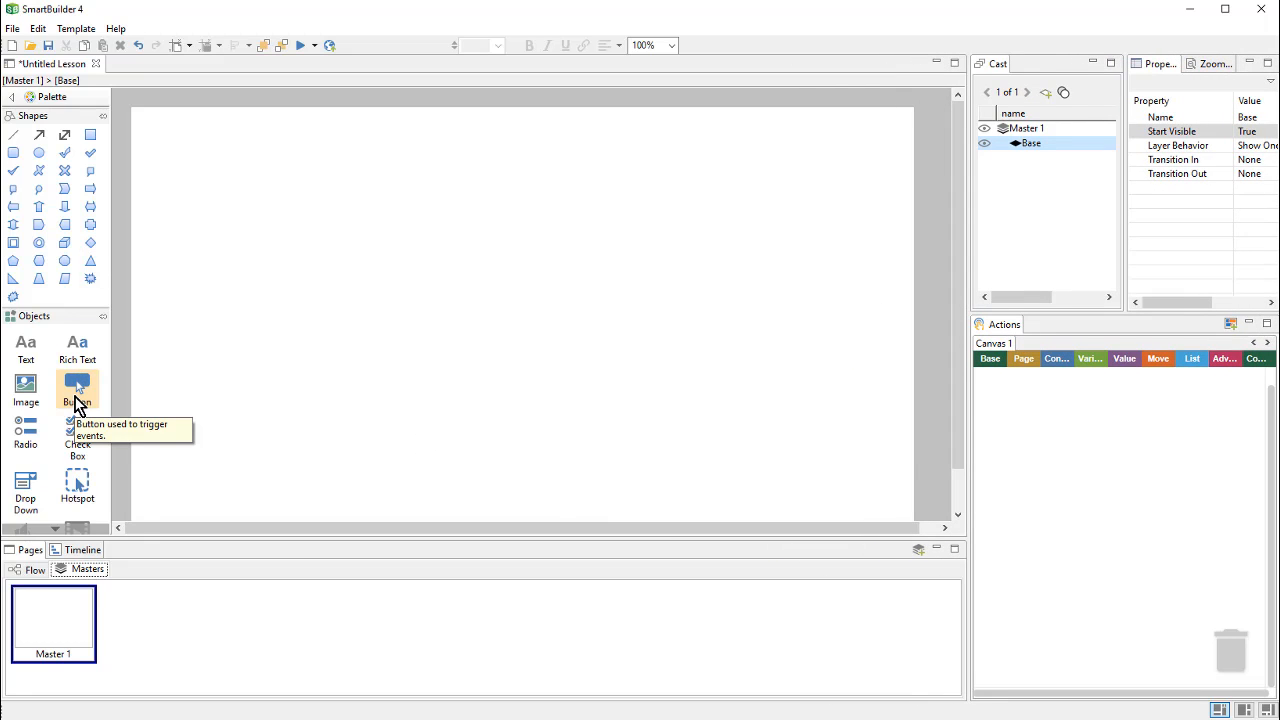
click(78, 398)
Step: Place a button labelled 'Back' in the top-left corner of Master 1
click(149, 124)
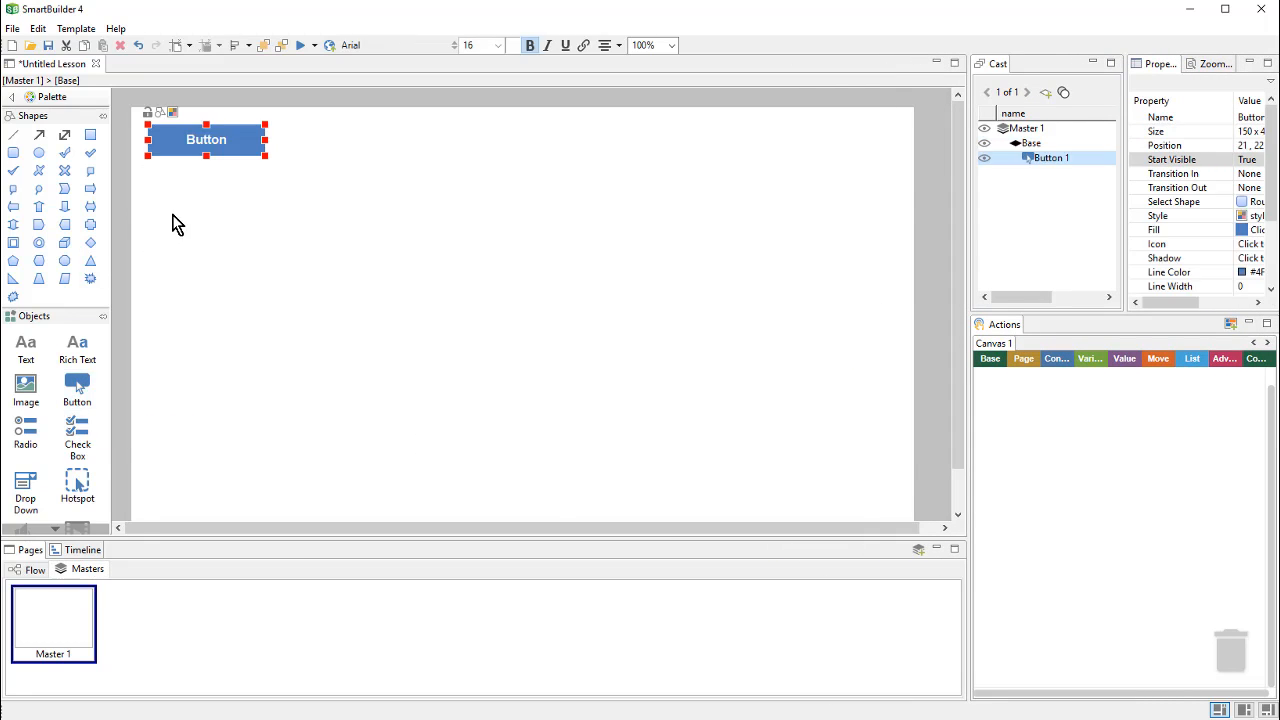
drag(217, 150, 200, 142)
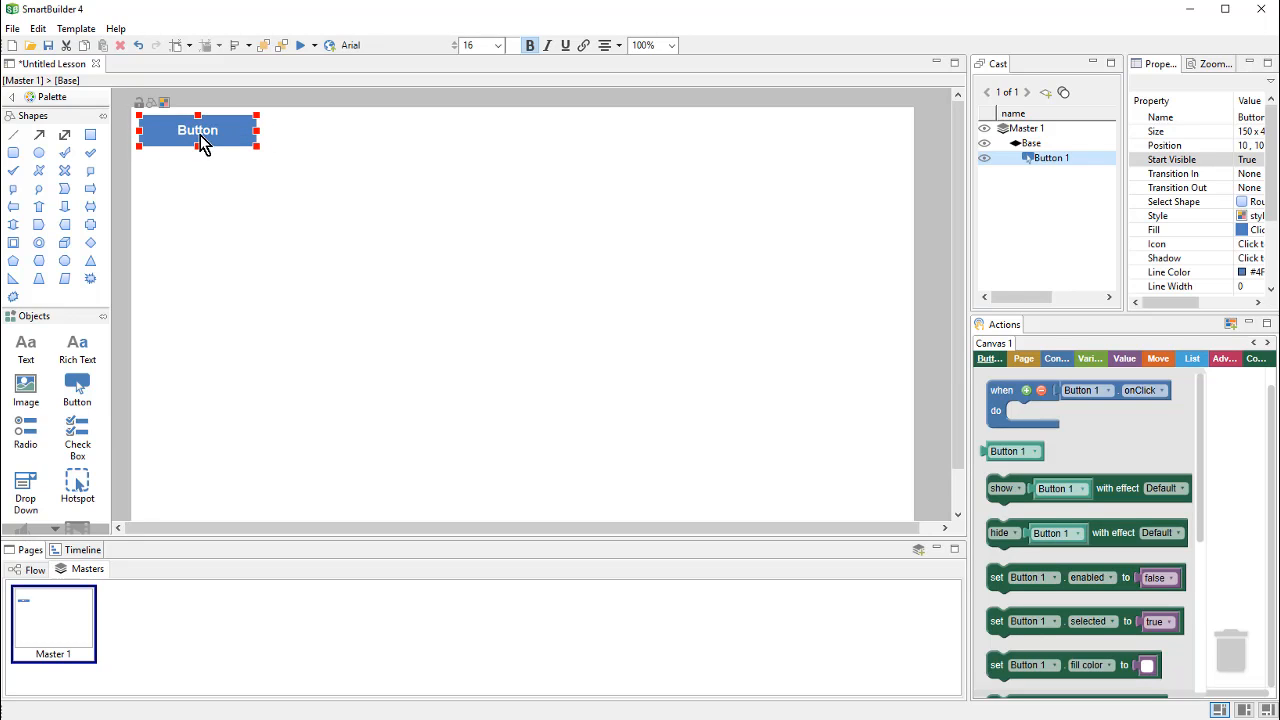
double_click(200, 137)
text(Back)
click(317, 206)
Step: Add a second button labelled 'Next' and move it to the top-right corner
click(80, 390)
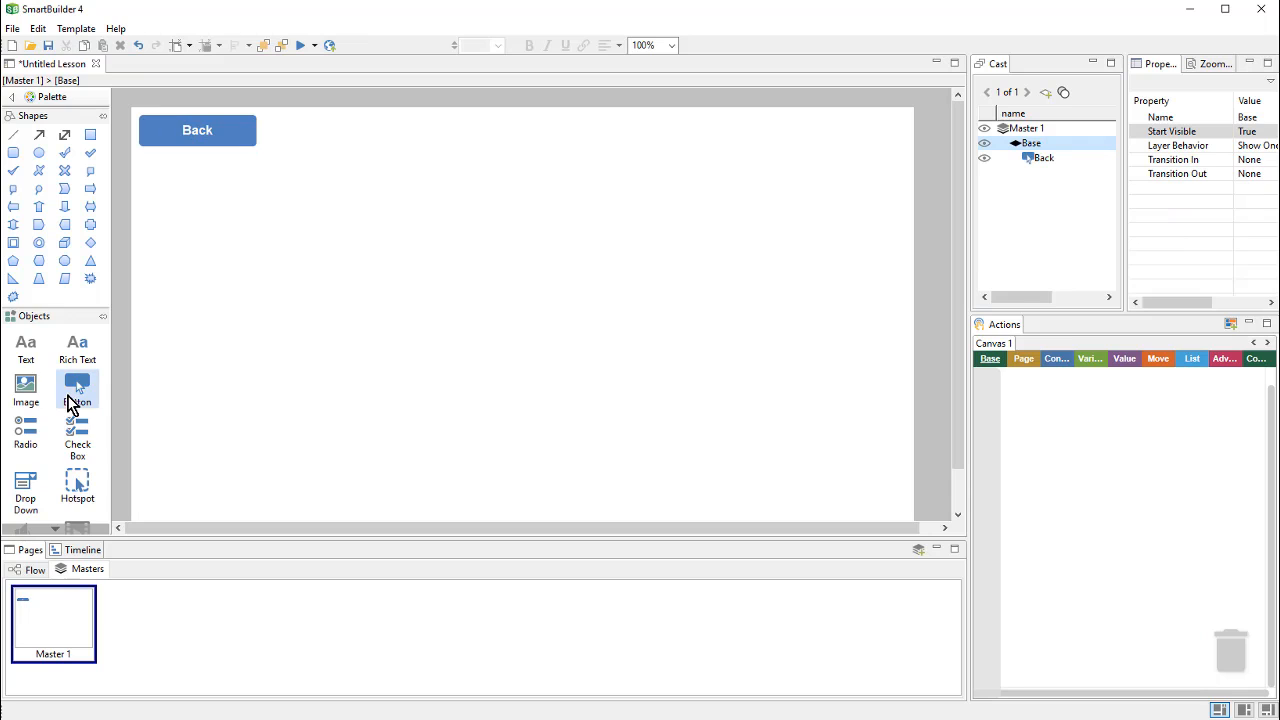
click(396, 151)
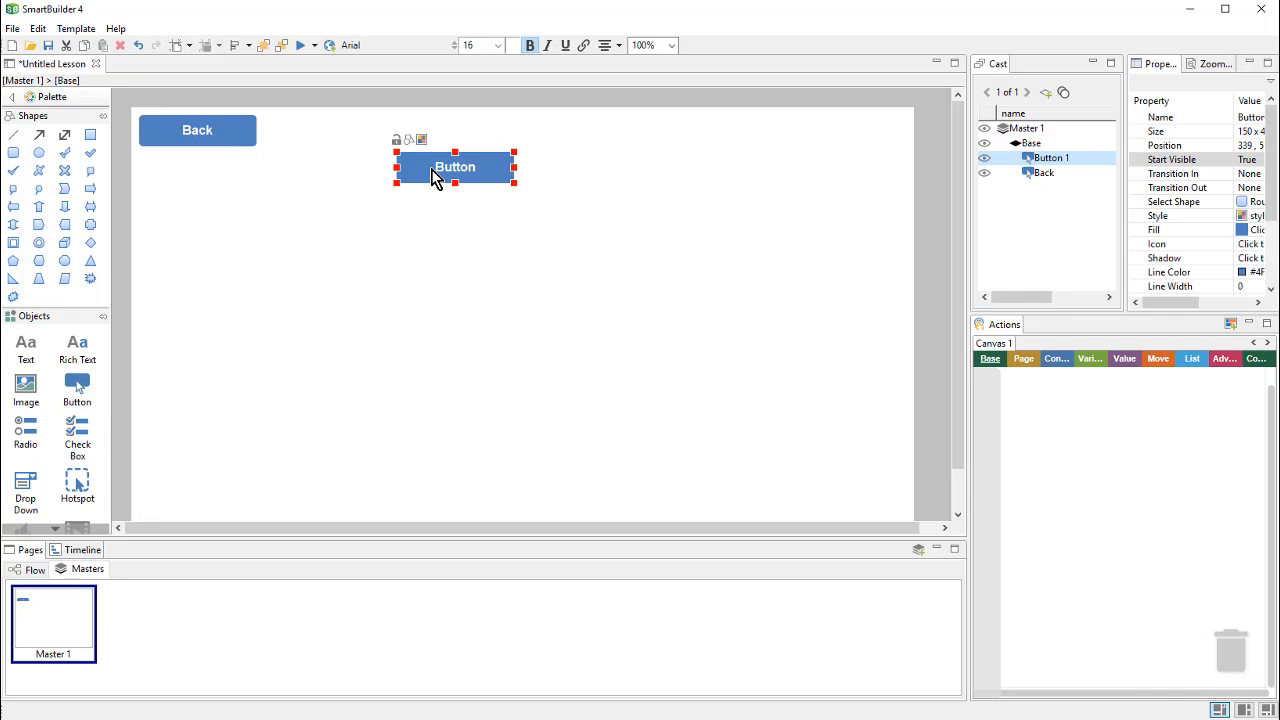
double_click(497, 176)
text(Next)
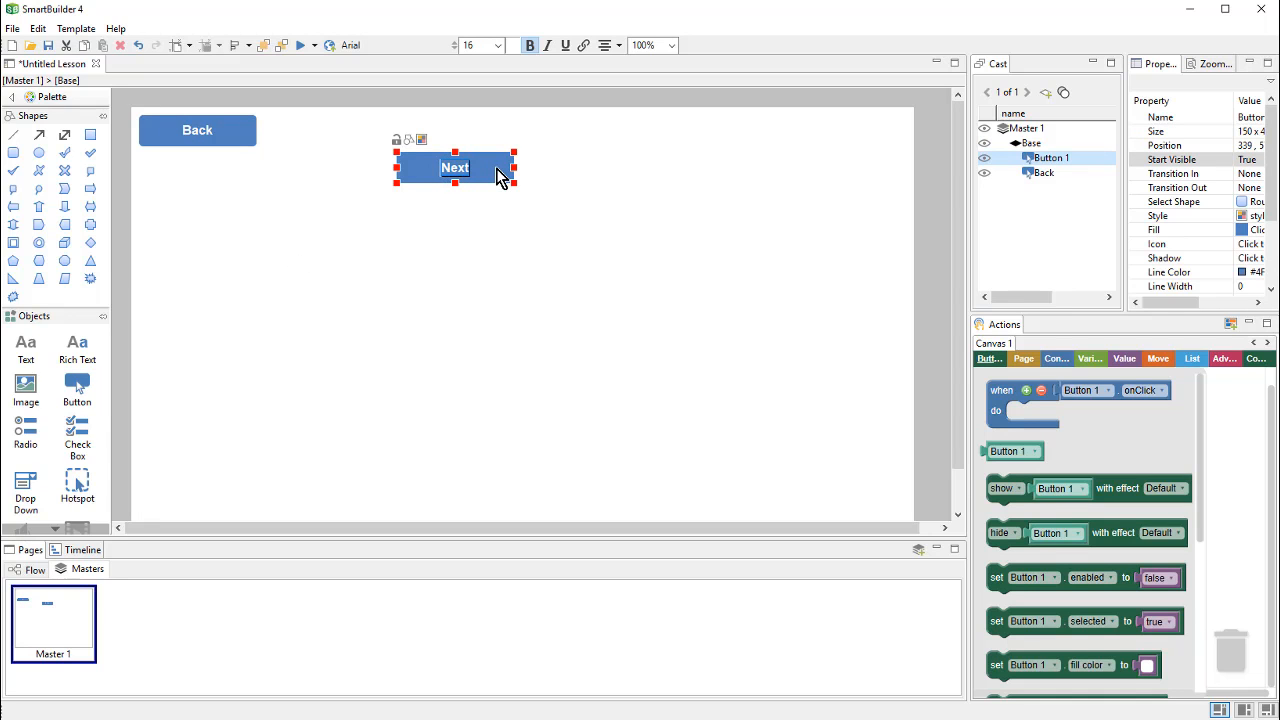
click(503, 331)
drag(445, 169, 815, 132)
click(673, 256)
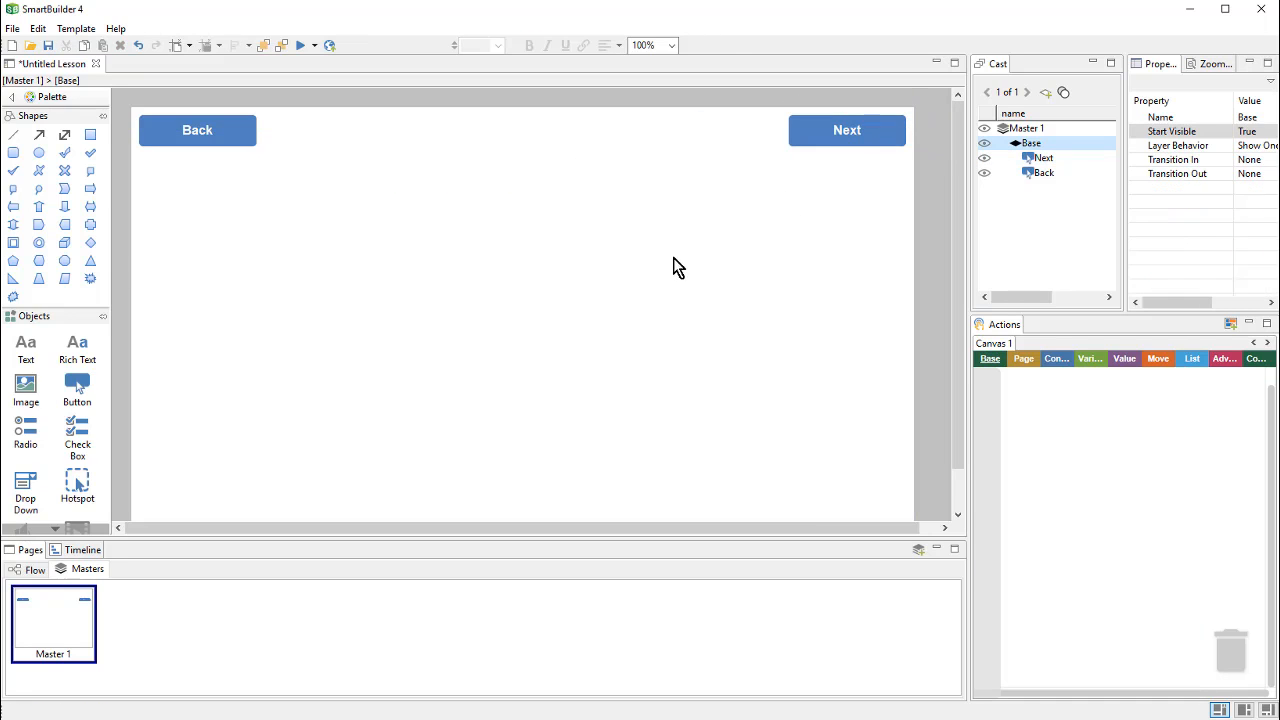
Step: Script 'when Next onClick' to 'goto next page'
click(835, 142)
click(1003, 392)
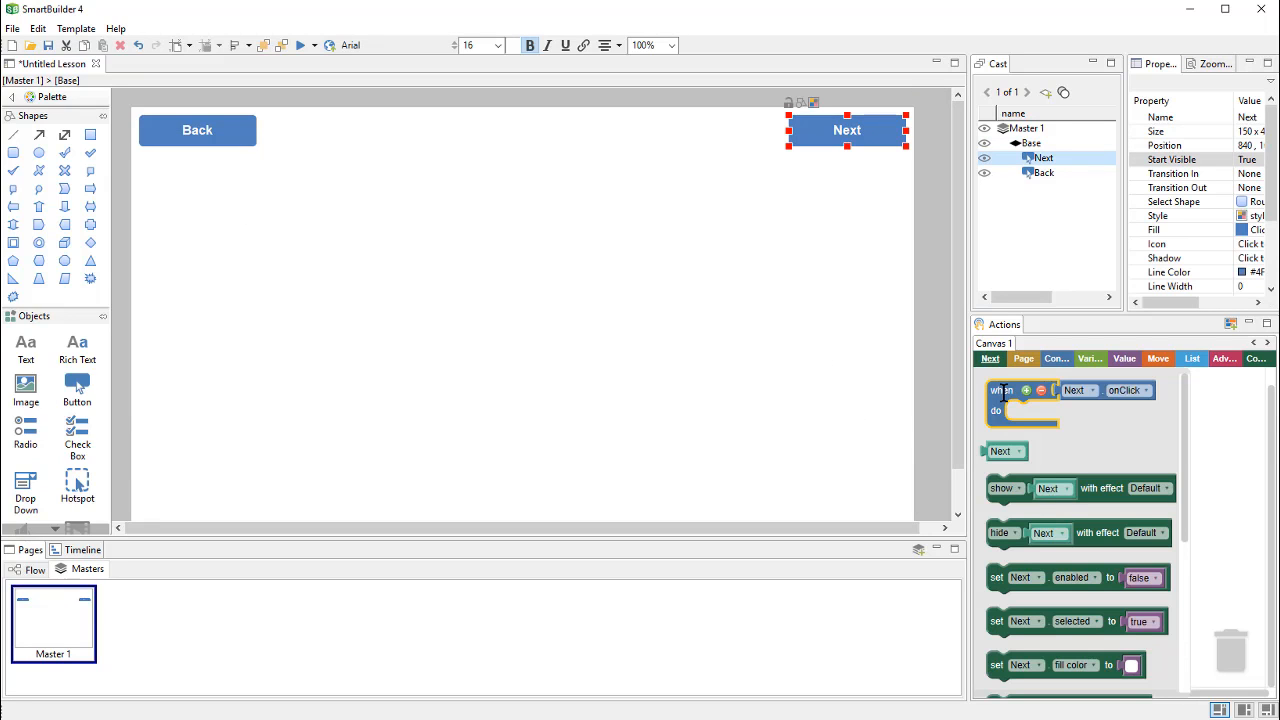
drag(1003, 392, 1012, 411)
click(1024, 359)
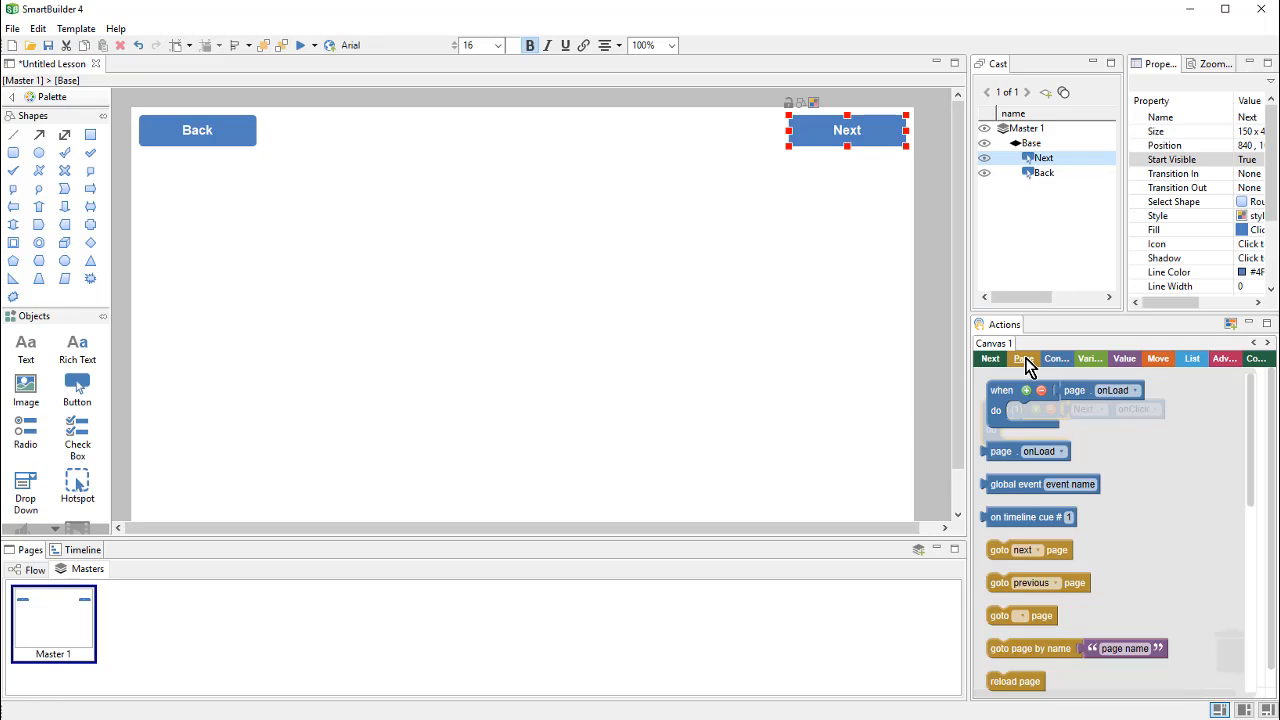
click(1000, 548)
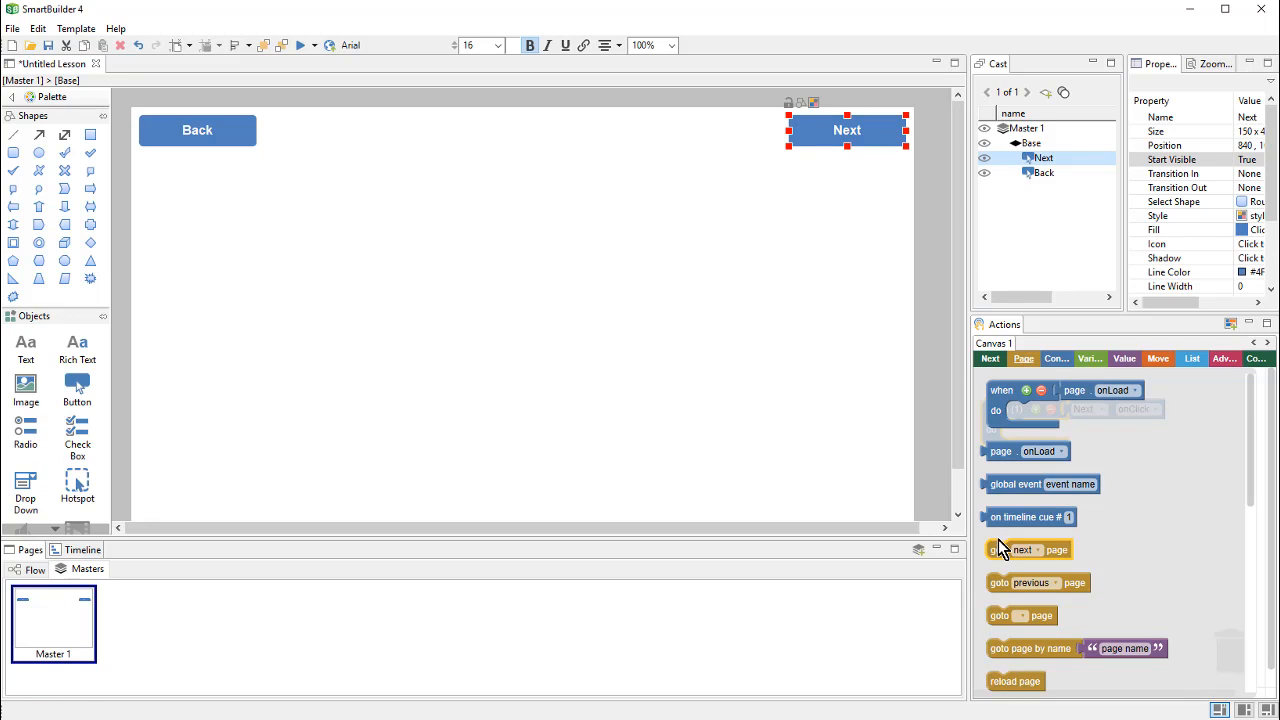
drag(1000, 548, 1012, 430)
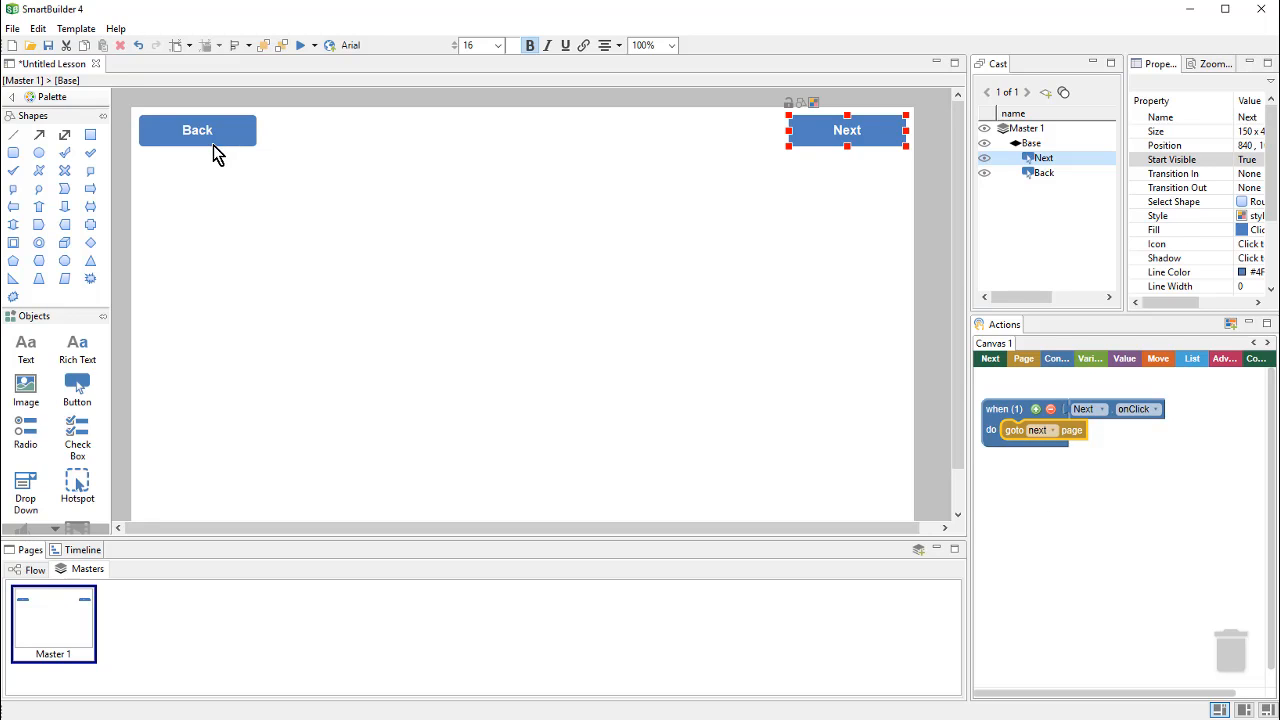
Step: Script 'when Back onClick' to 'goto previous page' below the Next handler
click(213, 145)
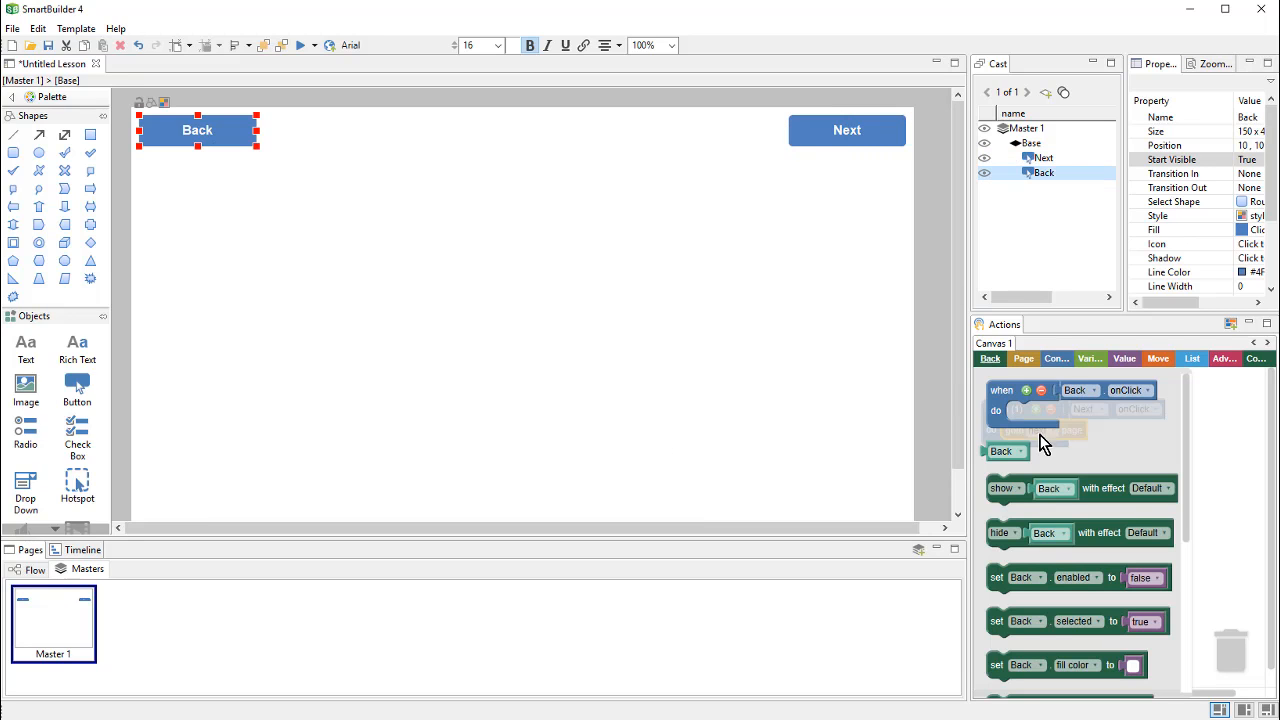
click(1003, 403)
drag(1002, 397, 1002, 478)
click(1024, 362)
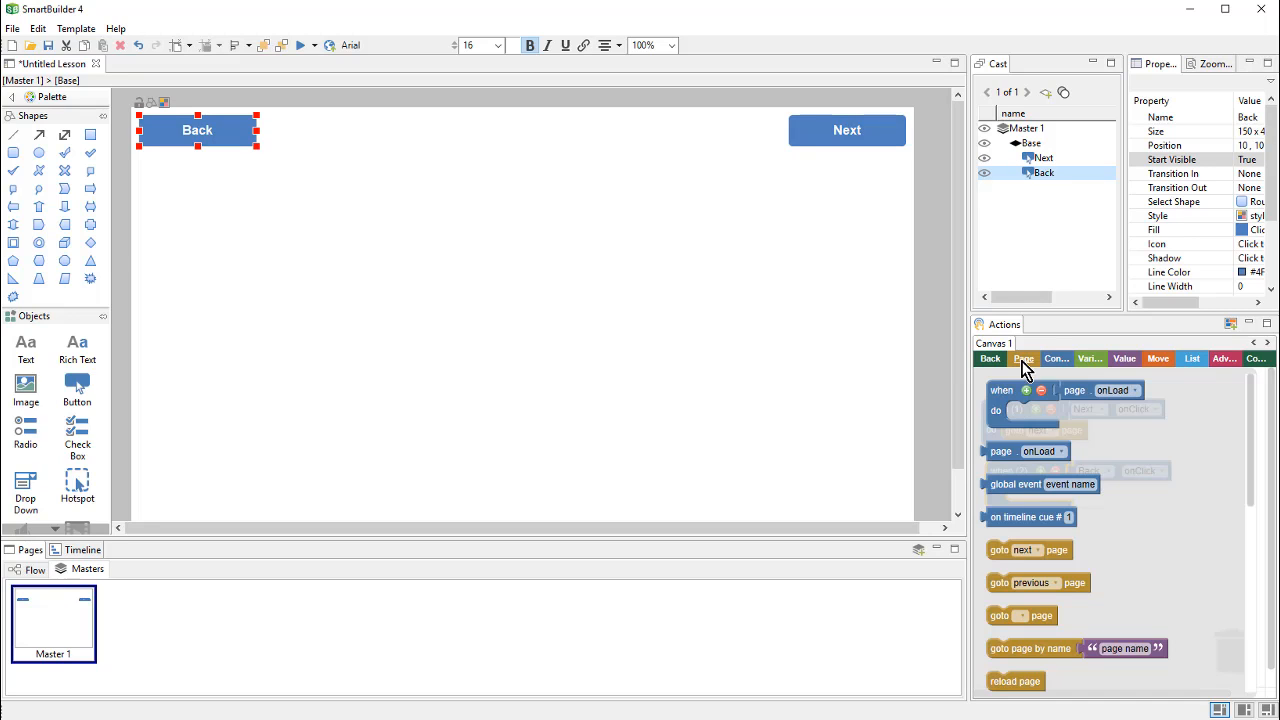
click(1060, 586)
drag(1066, 583, 1090, 503)
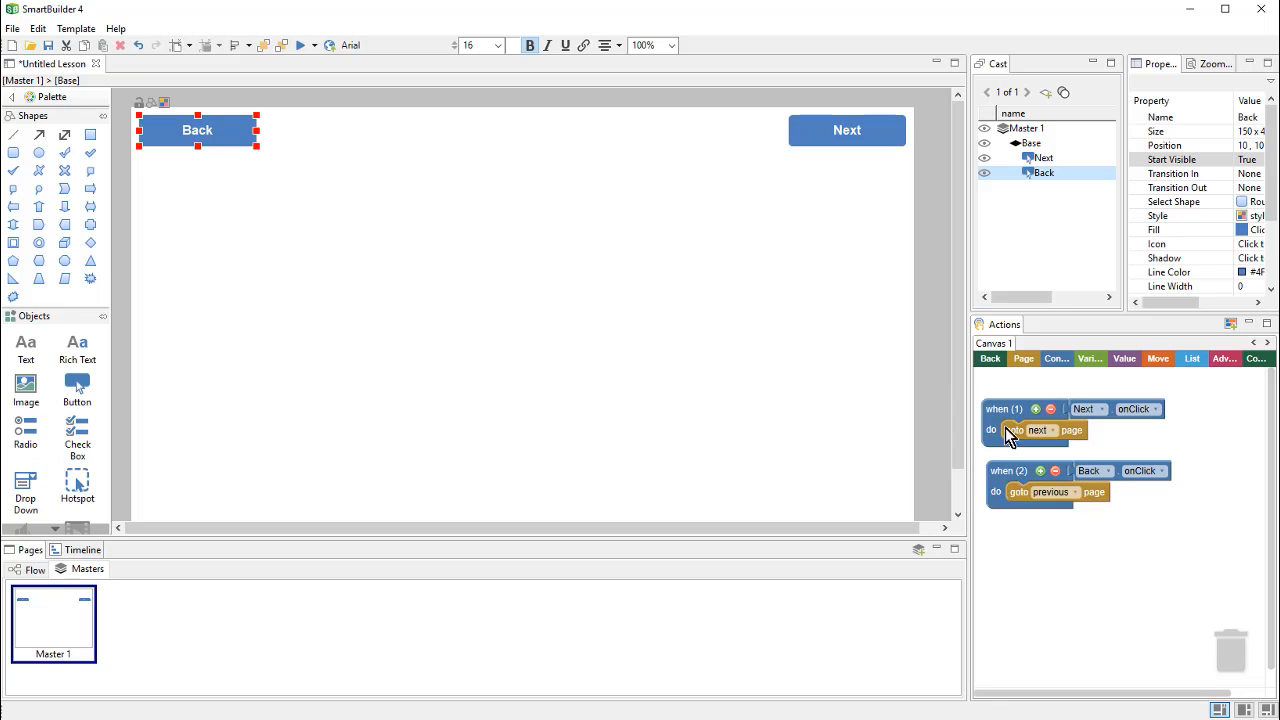
click(502, 305)
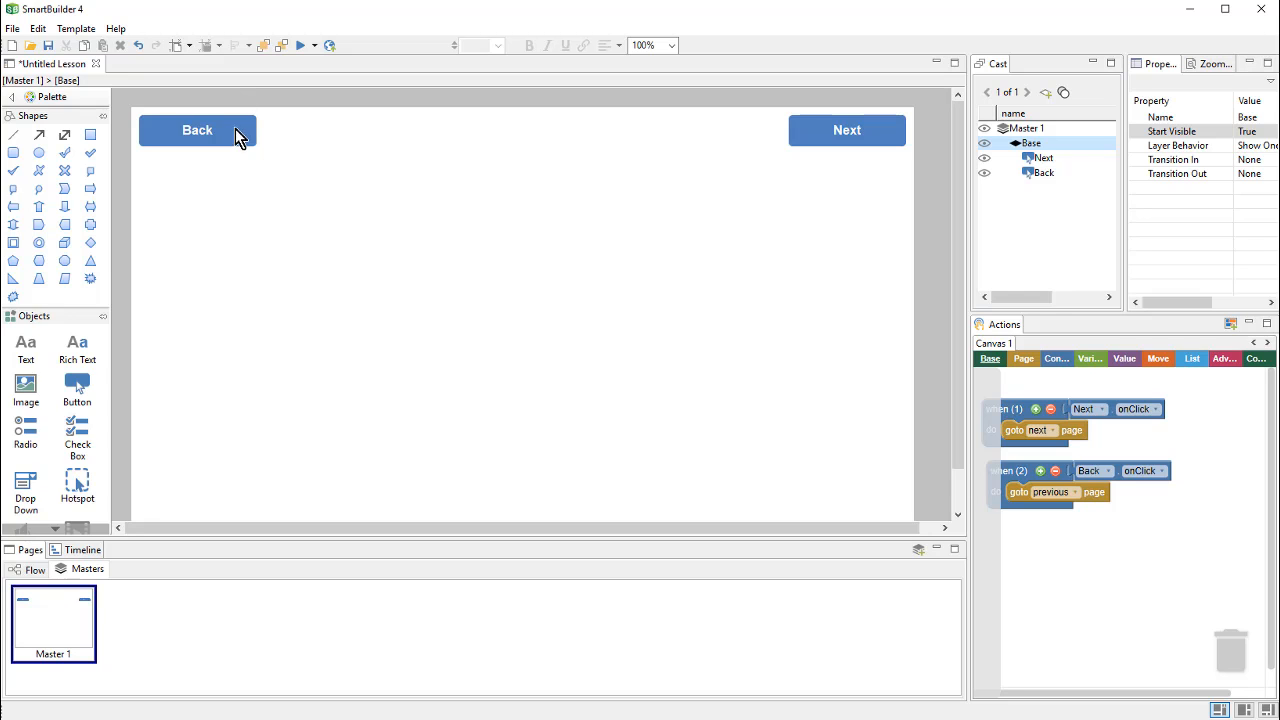
Step: Widen the scripting area and add a 'when page onLoad' handler to the canvas
drag(968, 335, 634, 297)
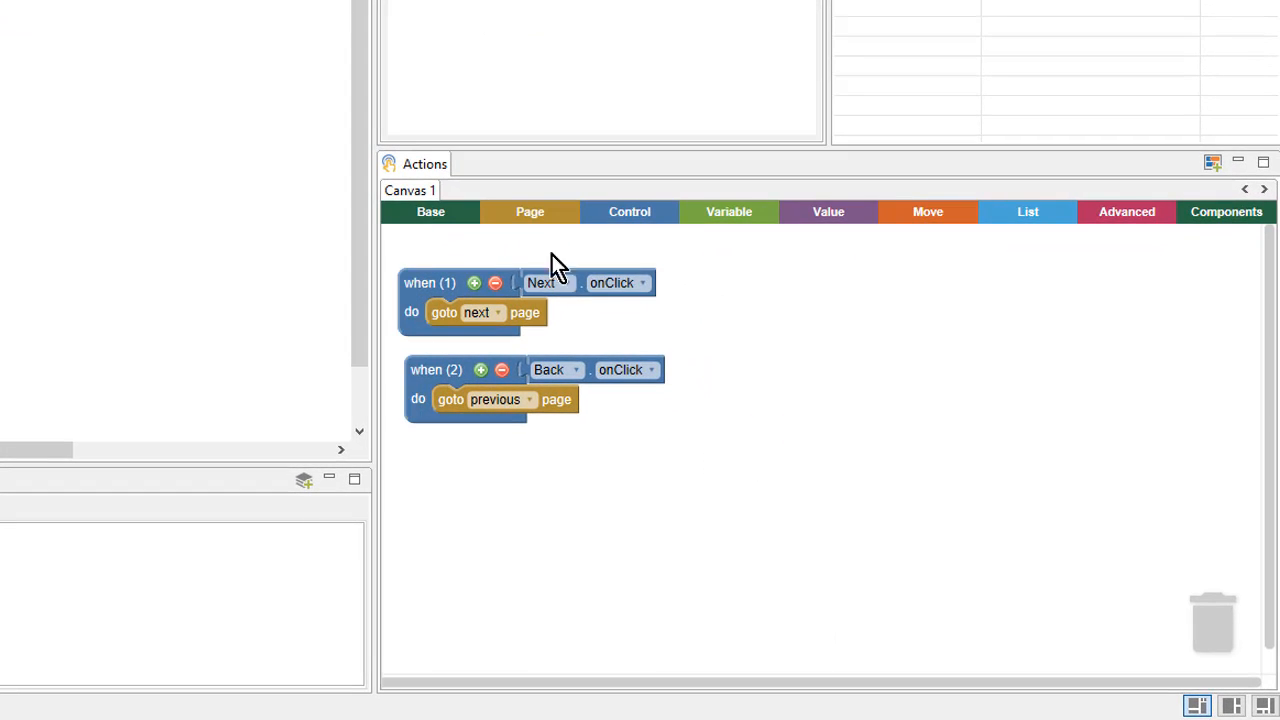
click(533, 218)
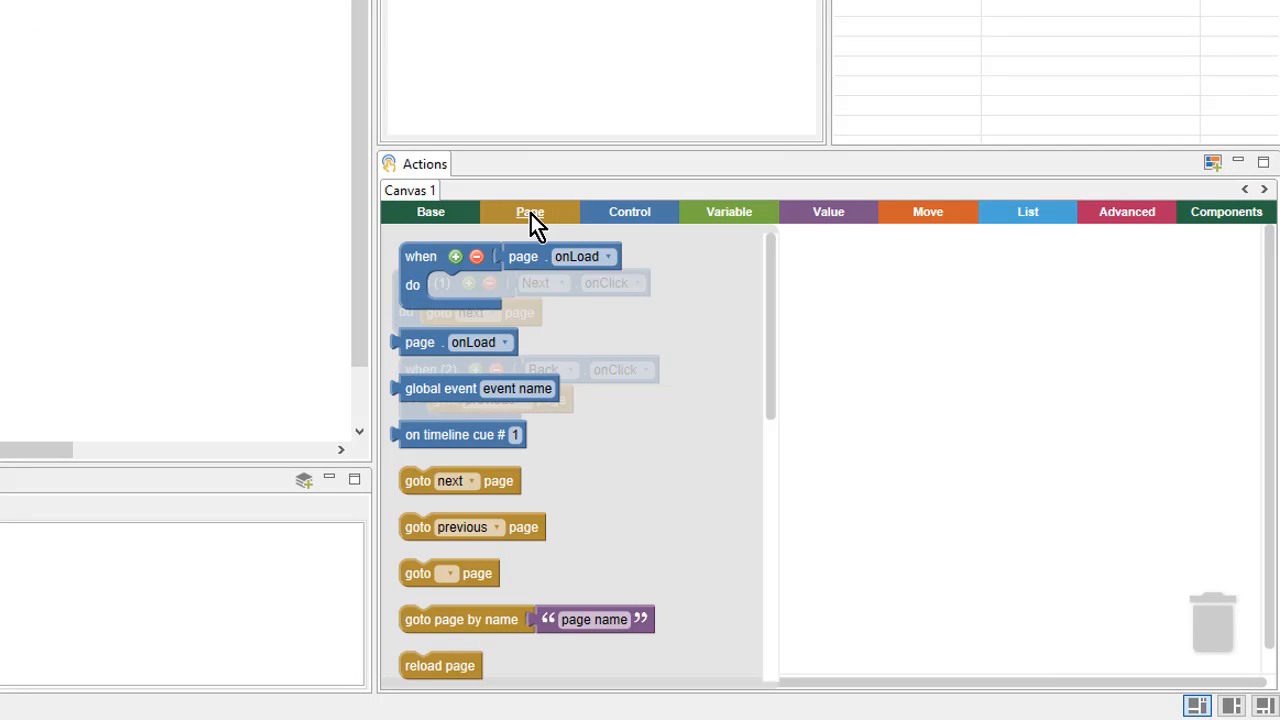
click(441, 256)
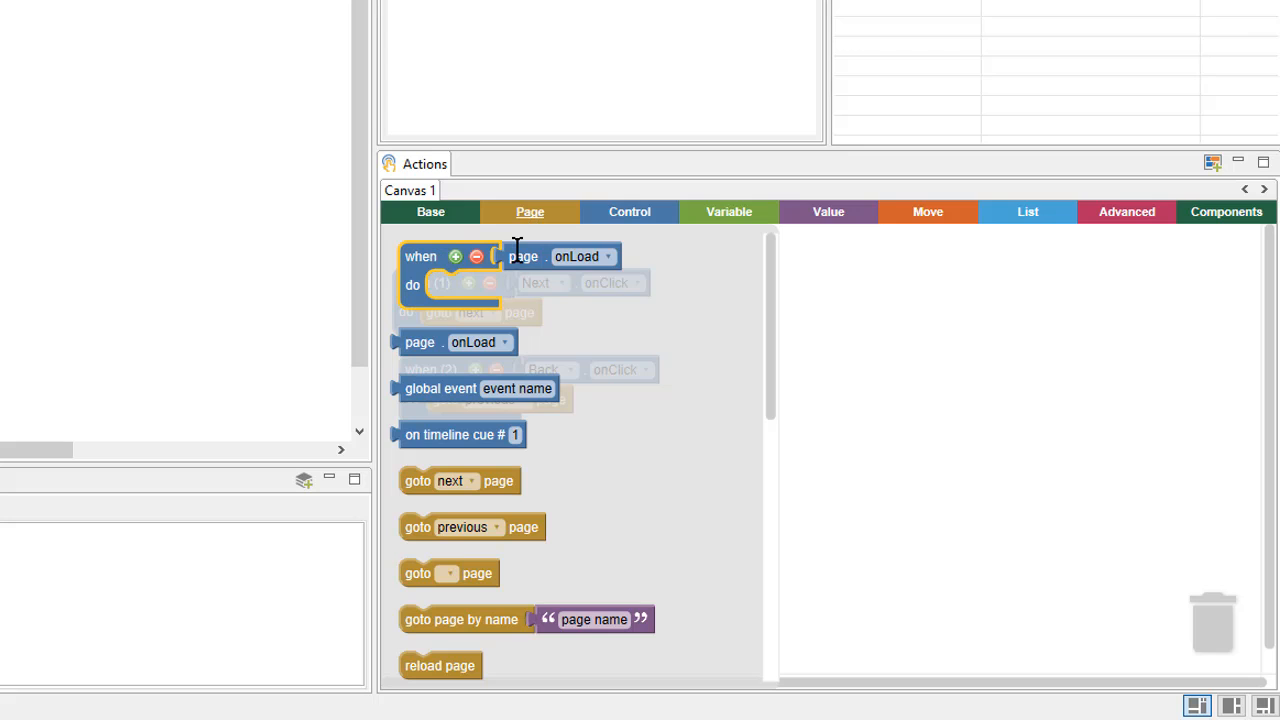
drag(422, 260, 438, 488)
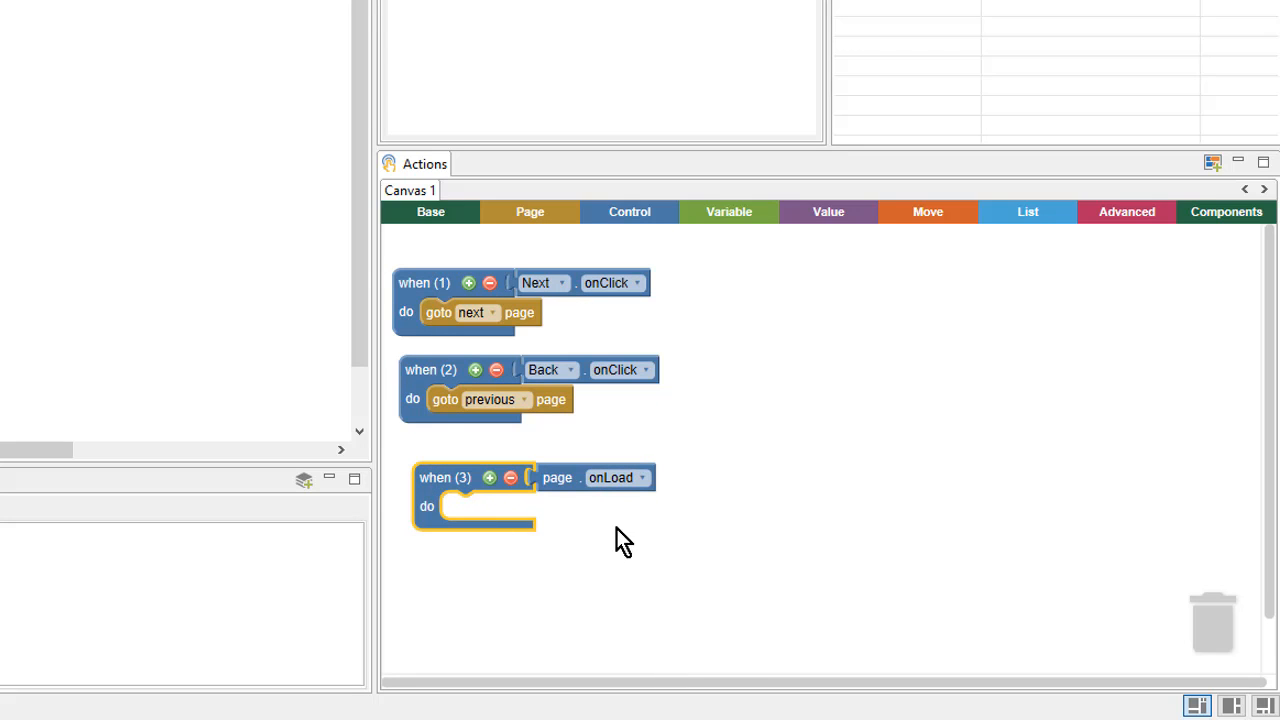
Step: Add a second event input holding a duplicated page block set to onChange
click(488, 482)
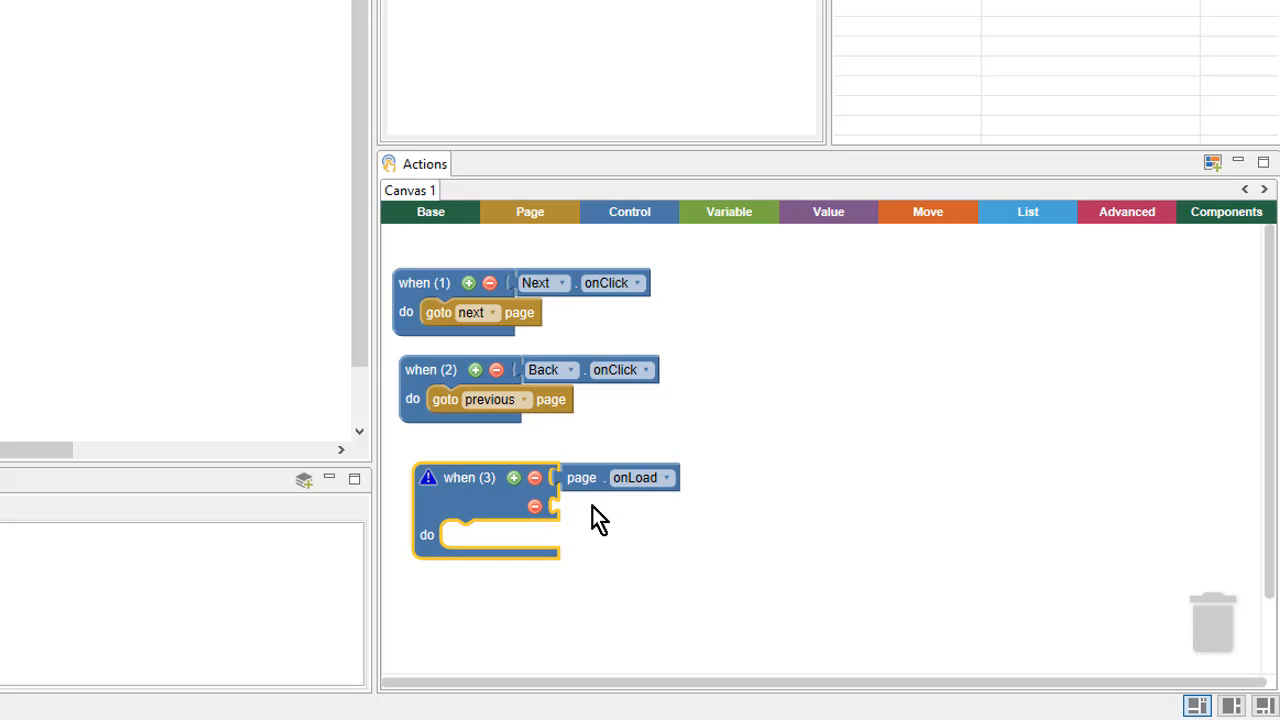
click(674, 480)
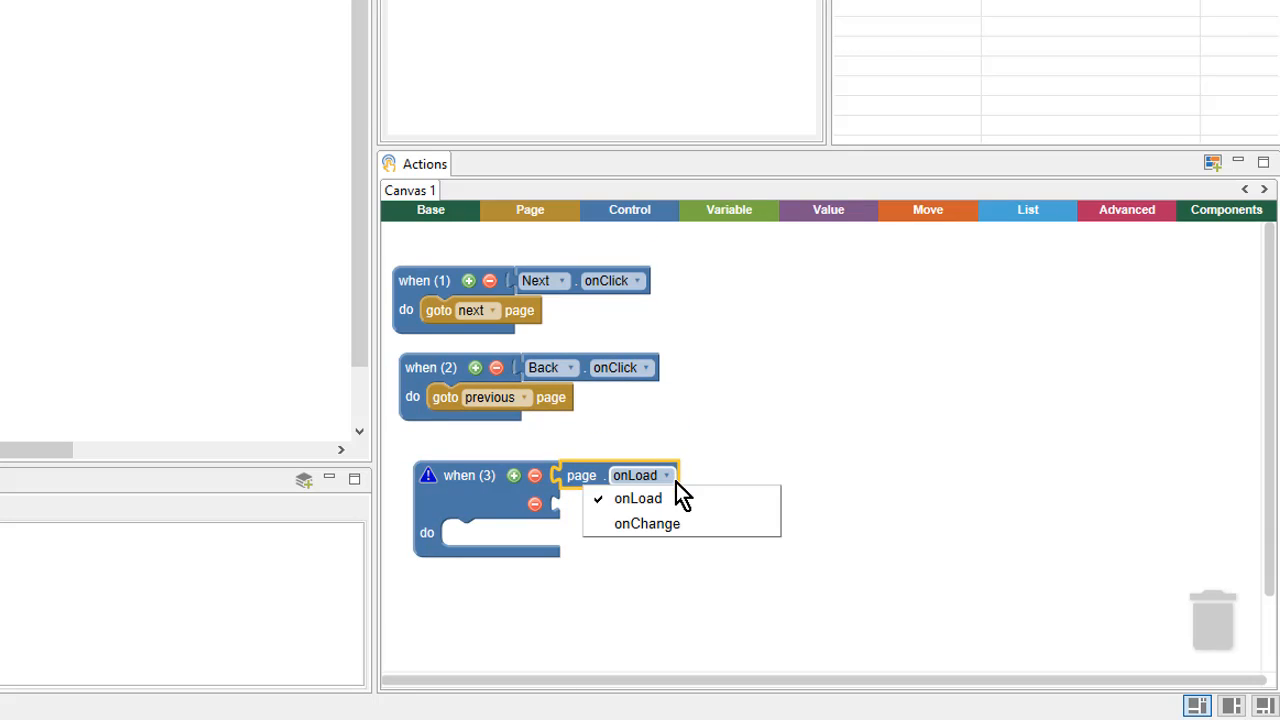
click(781, 471)
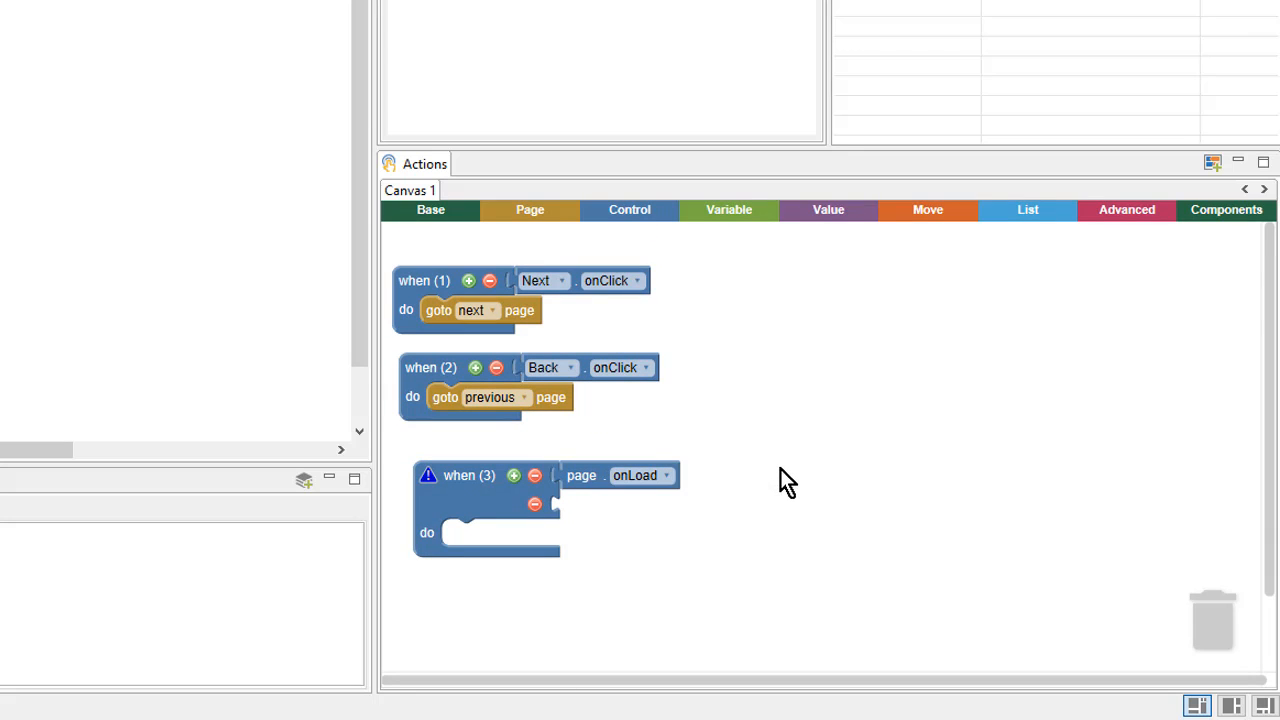
right_click(595, 480)
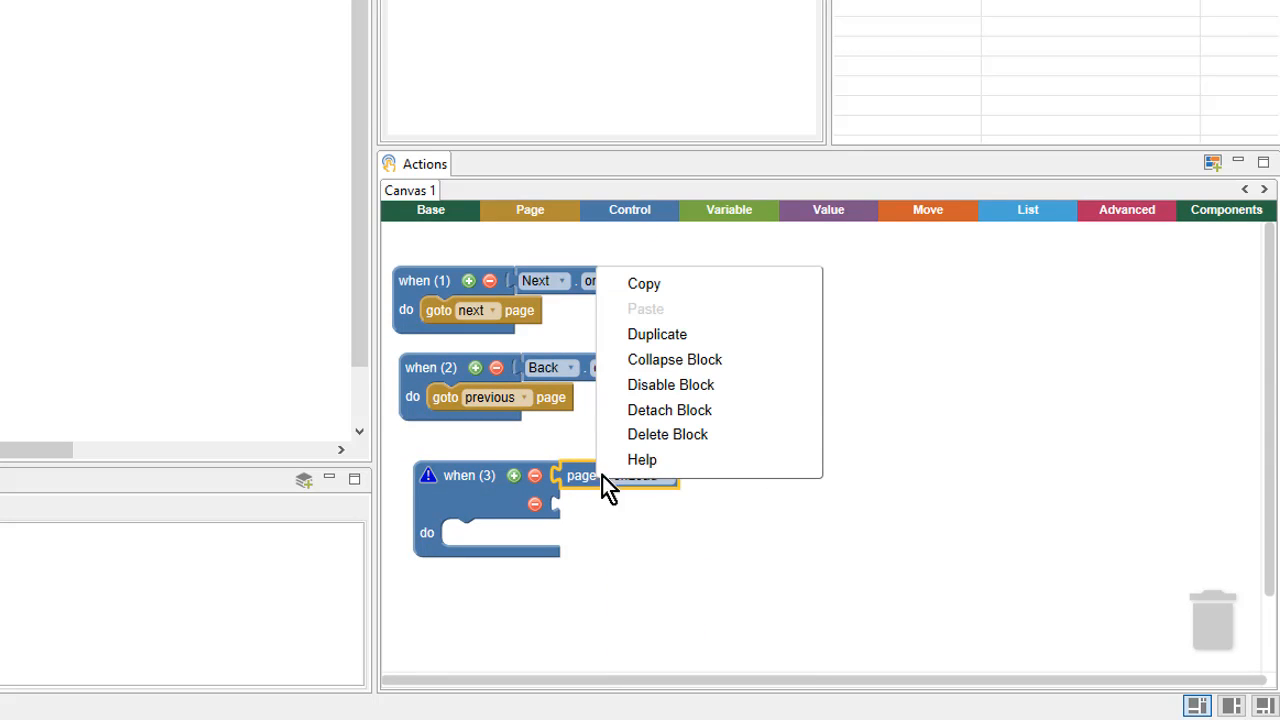
click(720, 338)
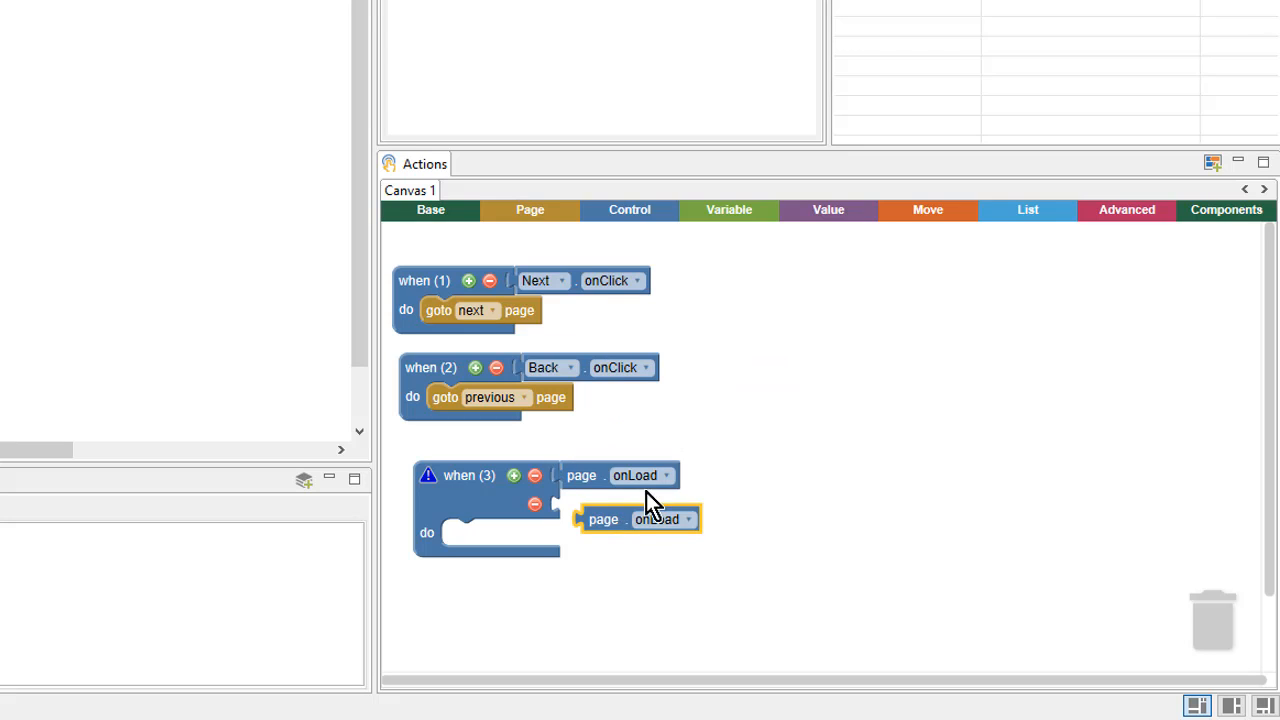
drag(630, 512, 620, 505)
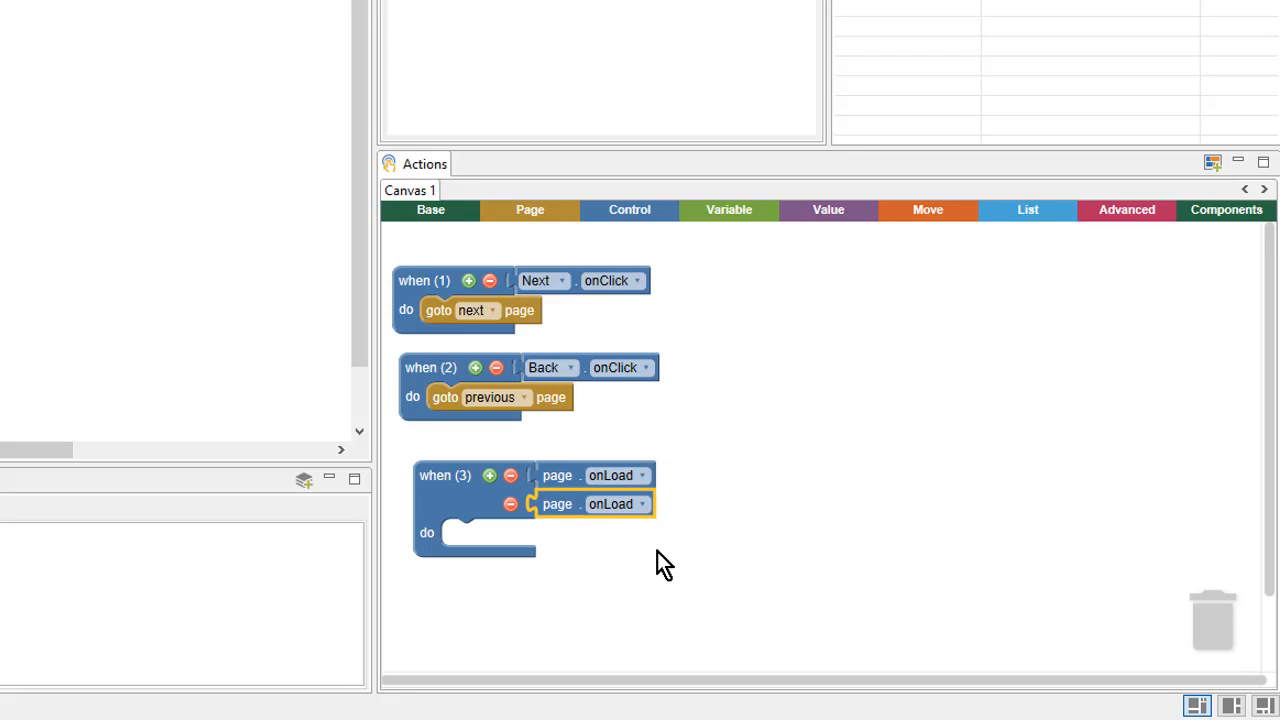
click(628, 506)
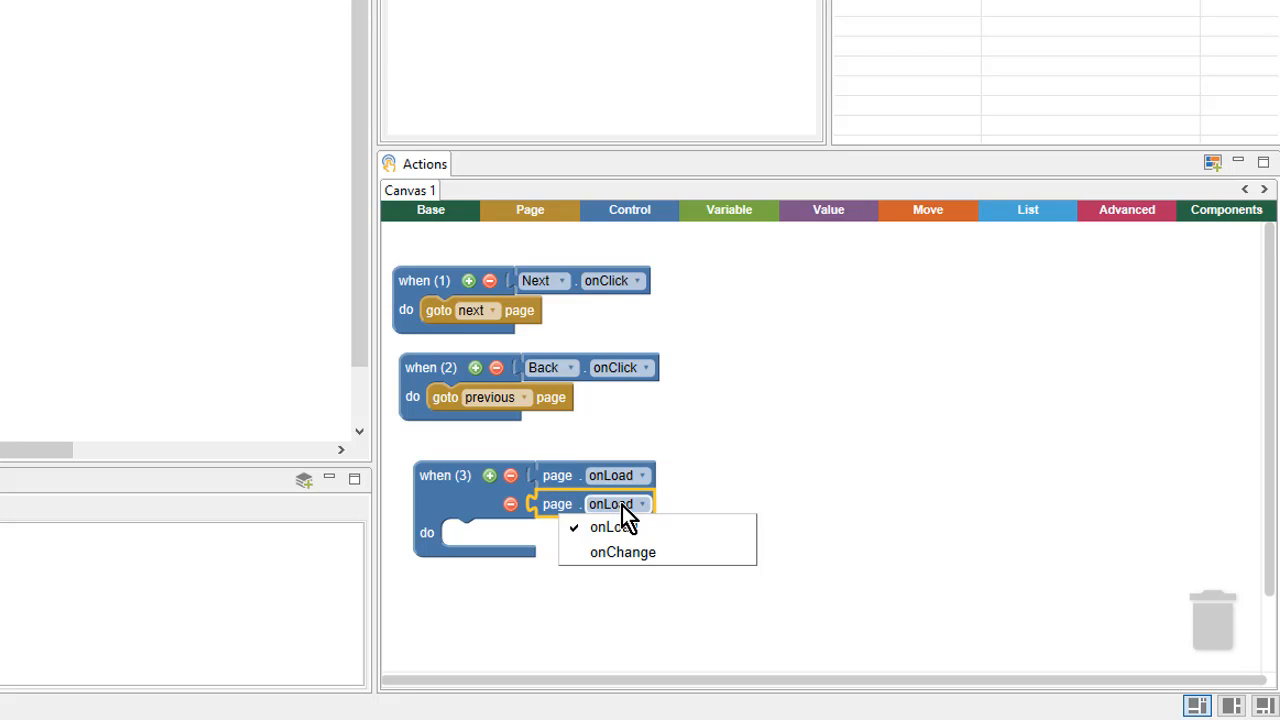
click(676, 552)
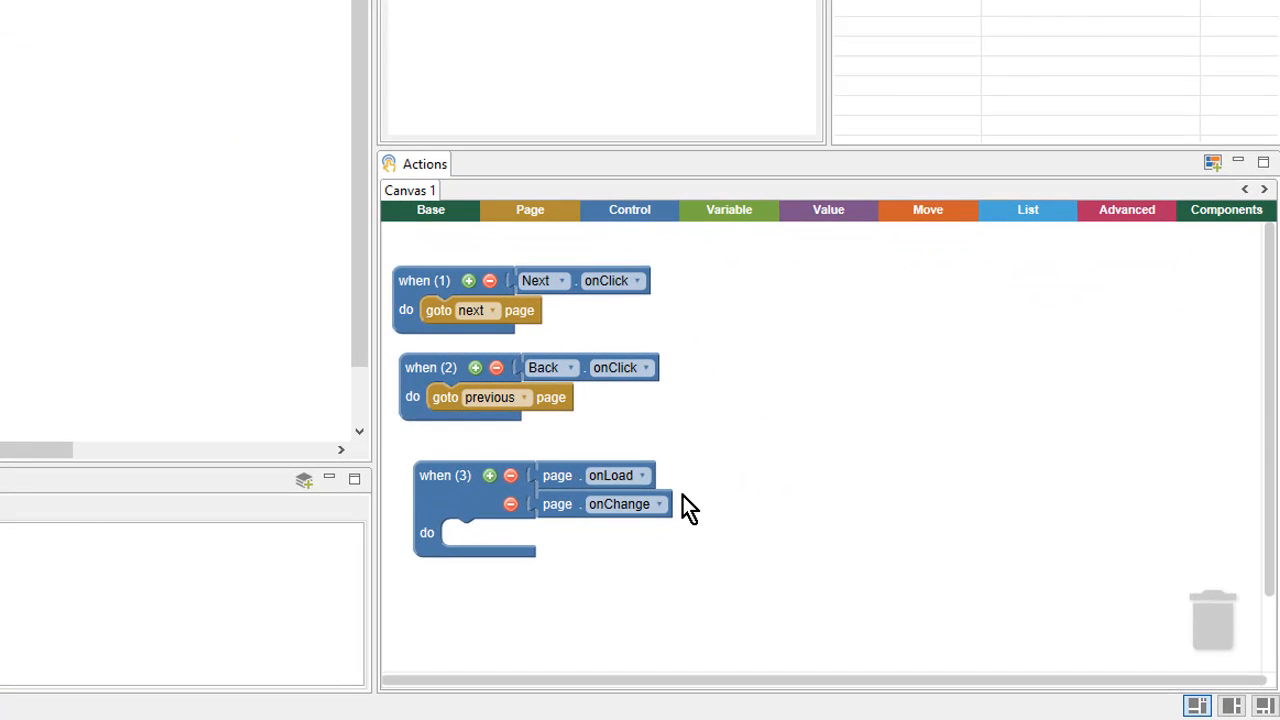
click(646, 208)
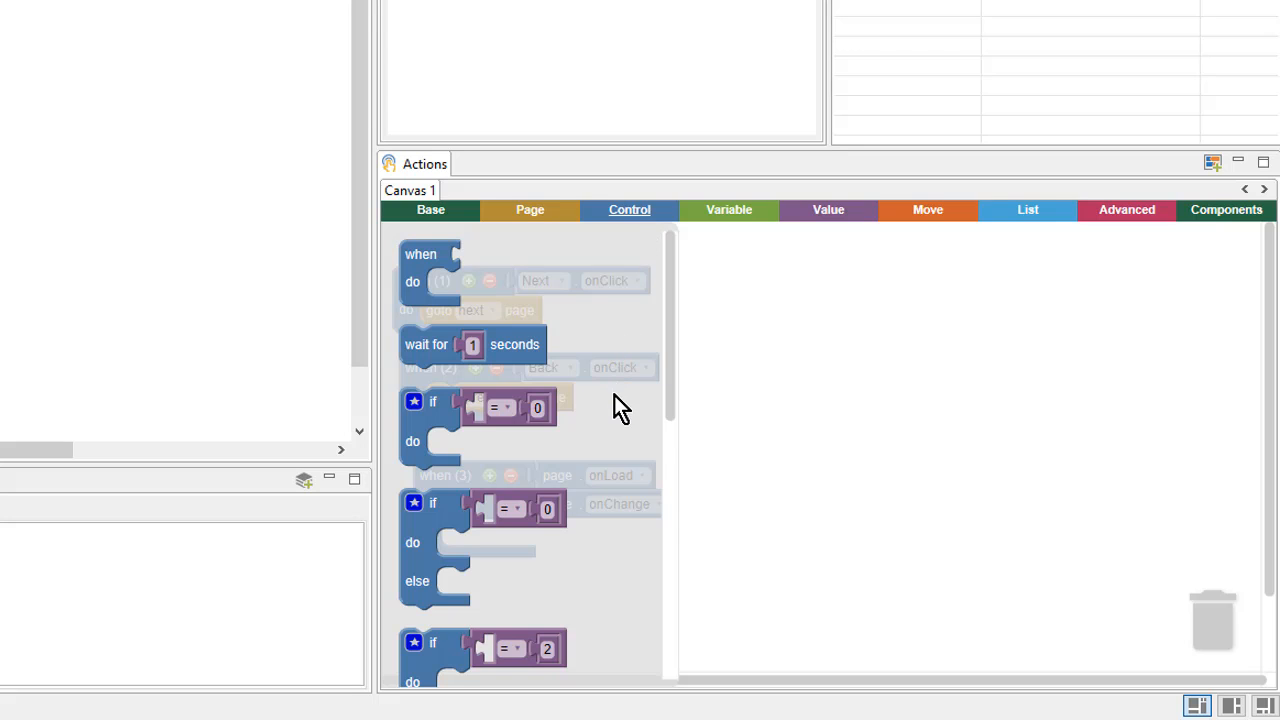
Step: Place an if/else block inside the handler's do slot
click(455, 526)
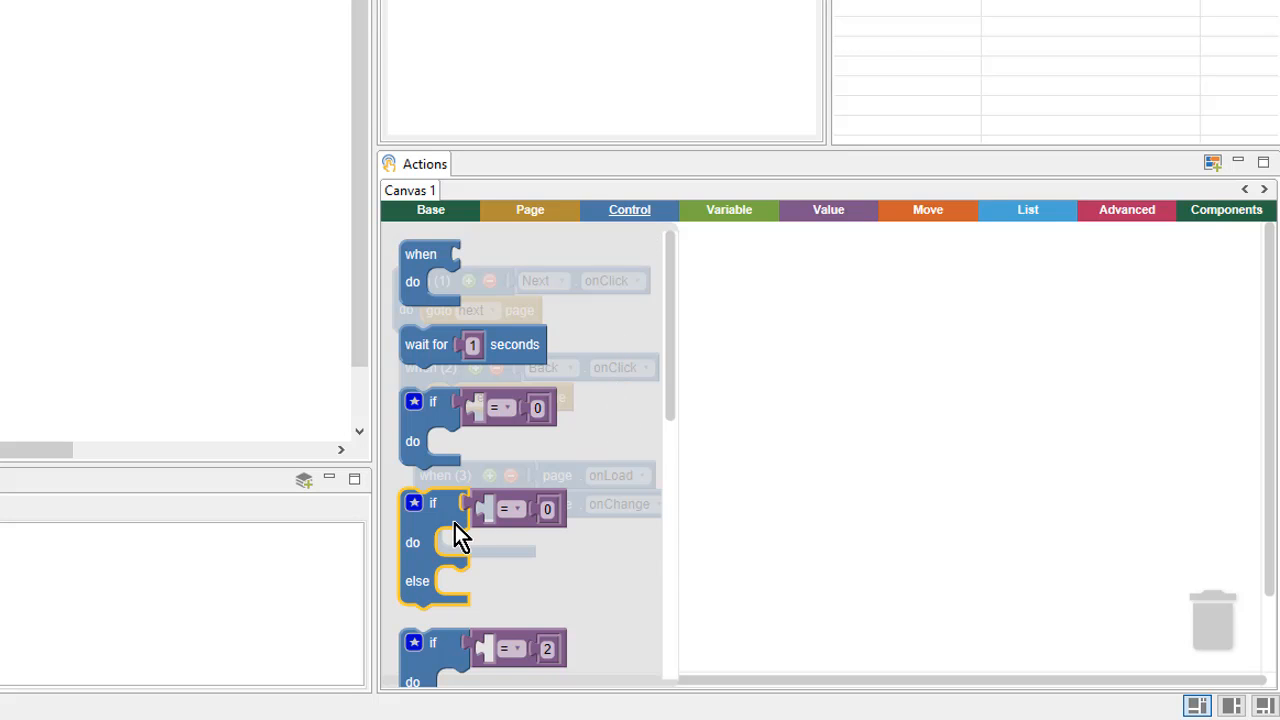
drag(455, 526, 515, 561)
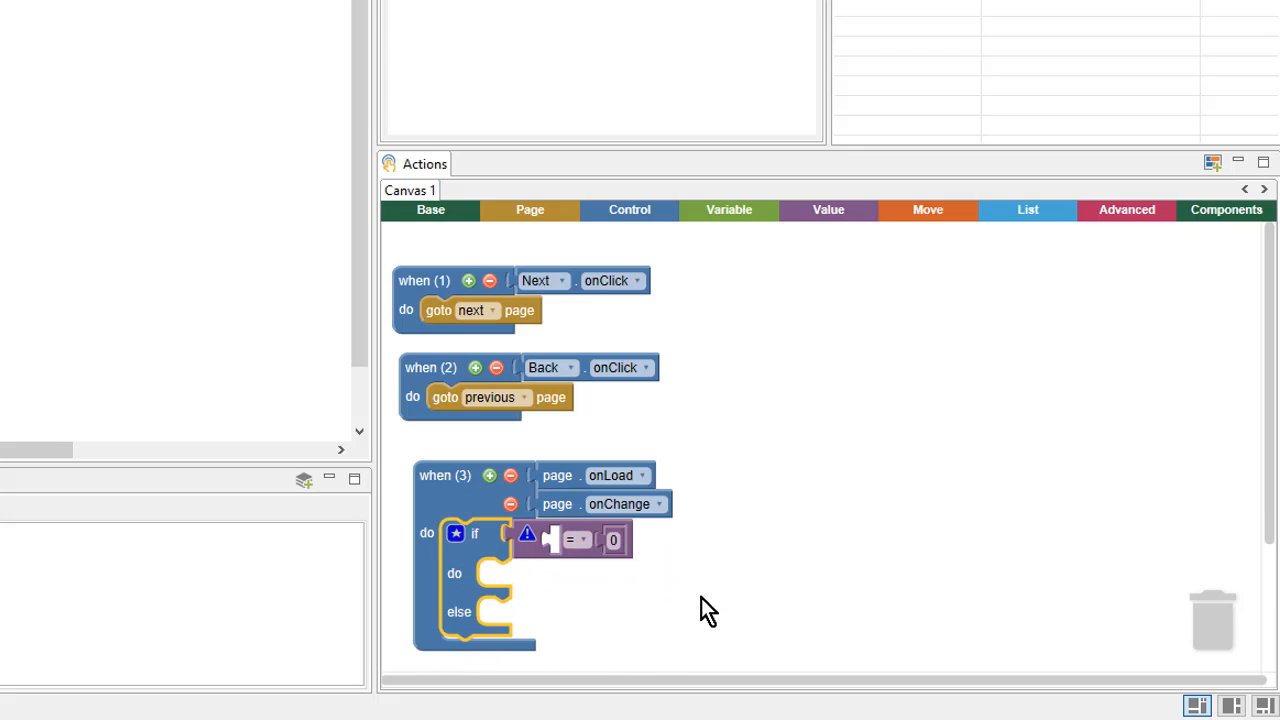
drag(703, 609, 708, 485)
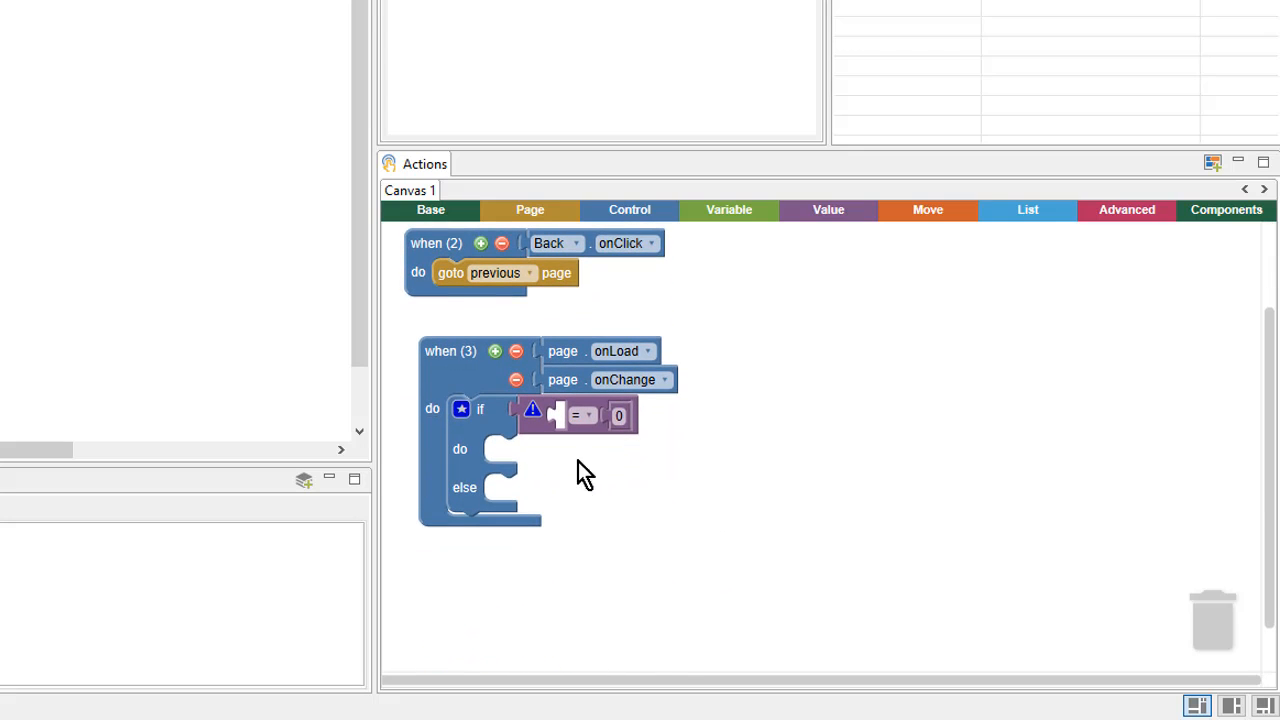
drag(536, 434, 589, 444)
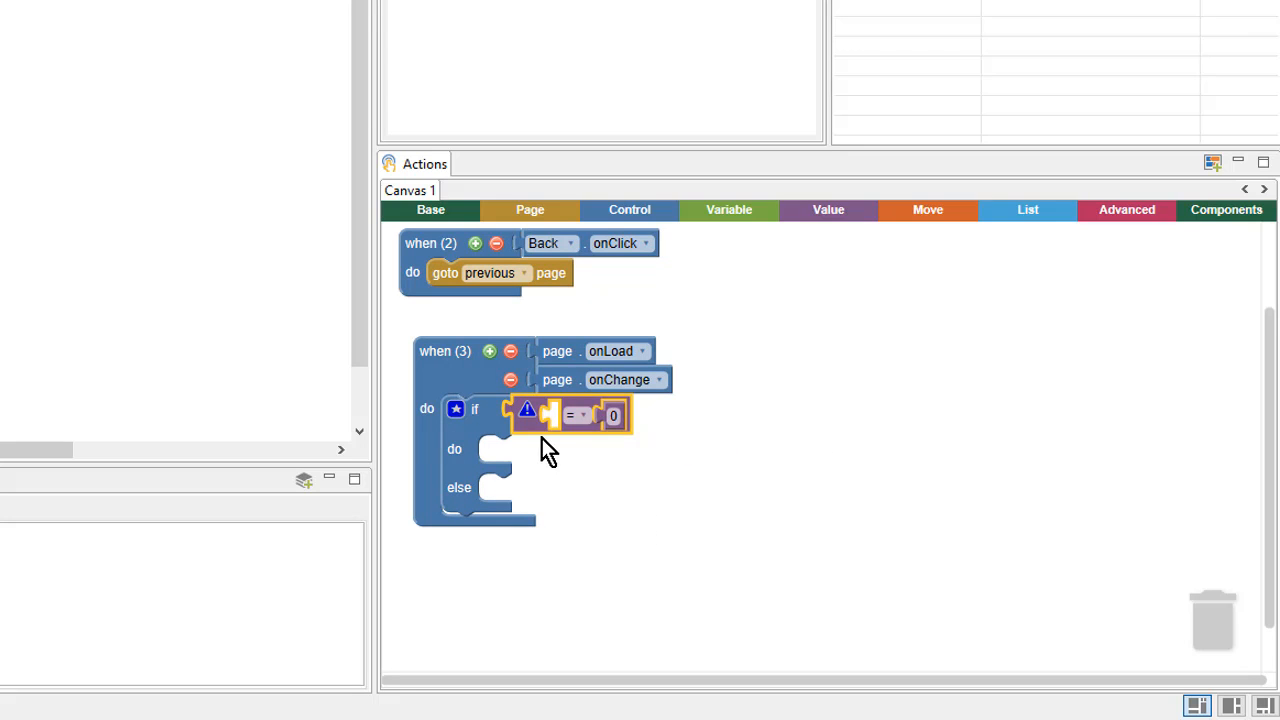
click(577, 487)
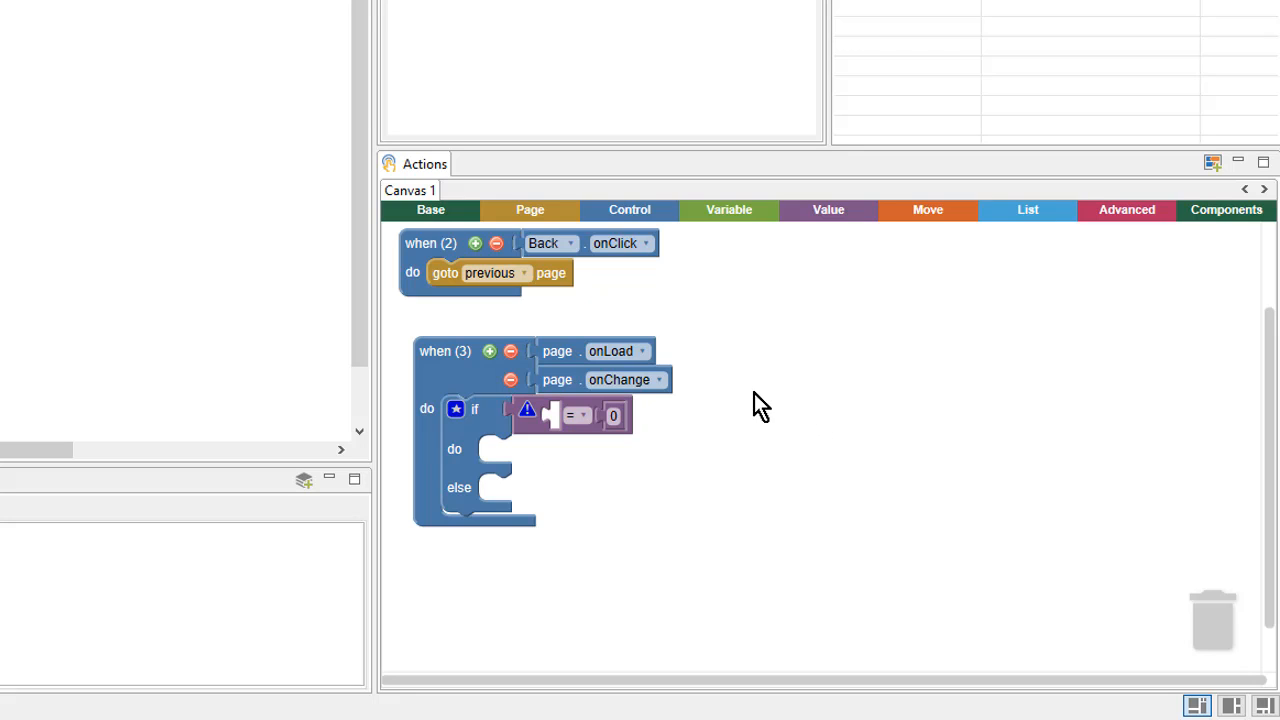
Step: Make the if condition test whether 'page number' = 1
click(539, 210)
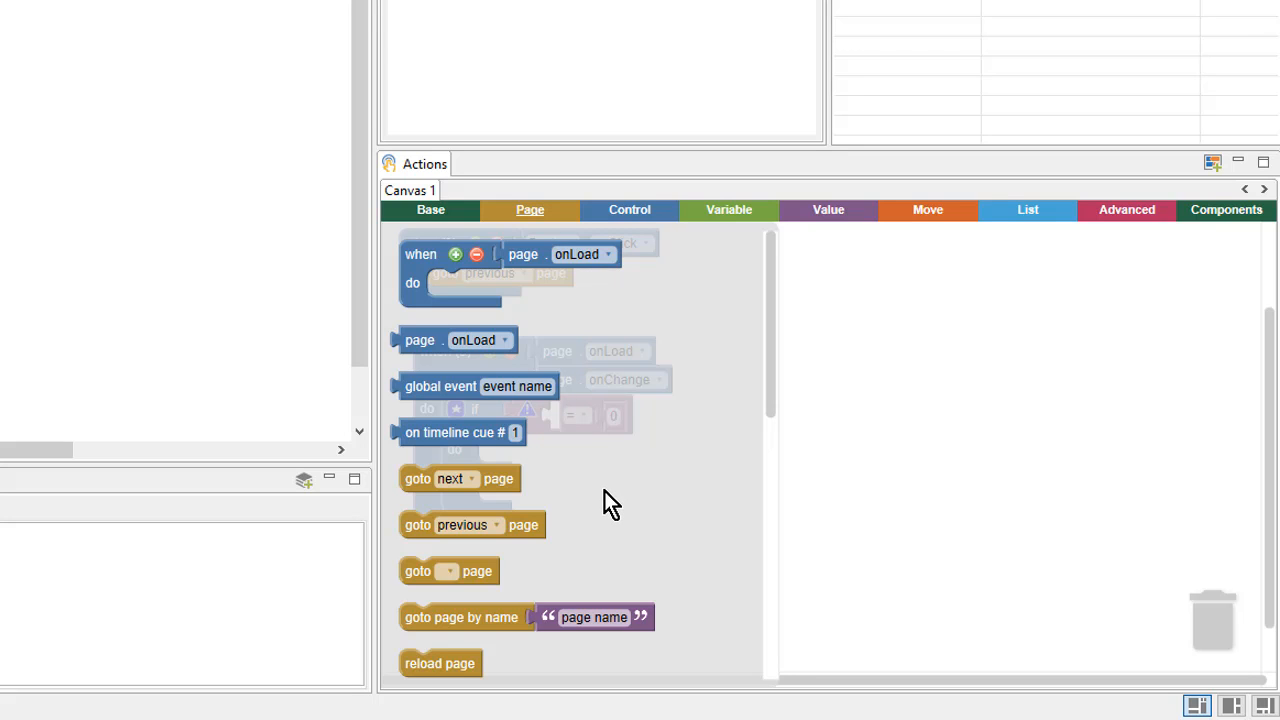
scroll(604, 491, down, 8)
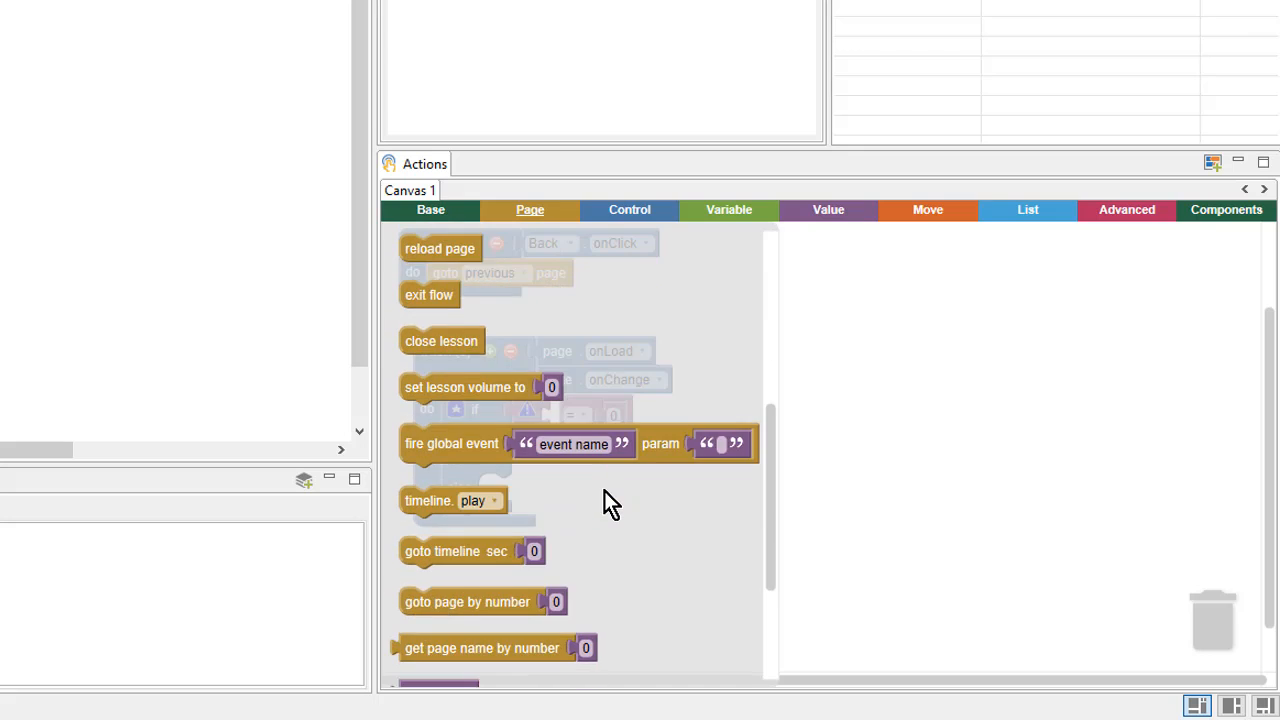
scroll(604, 491, down, 5)
click(476, 527)
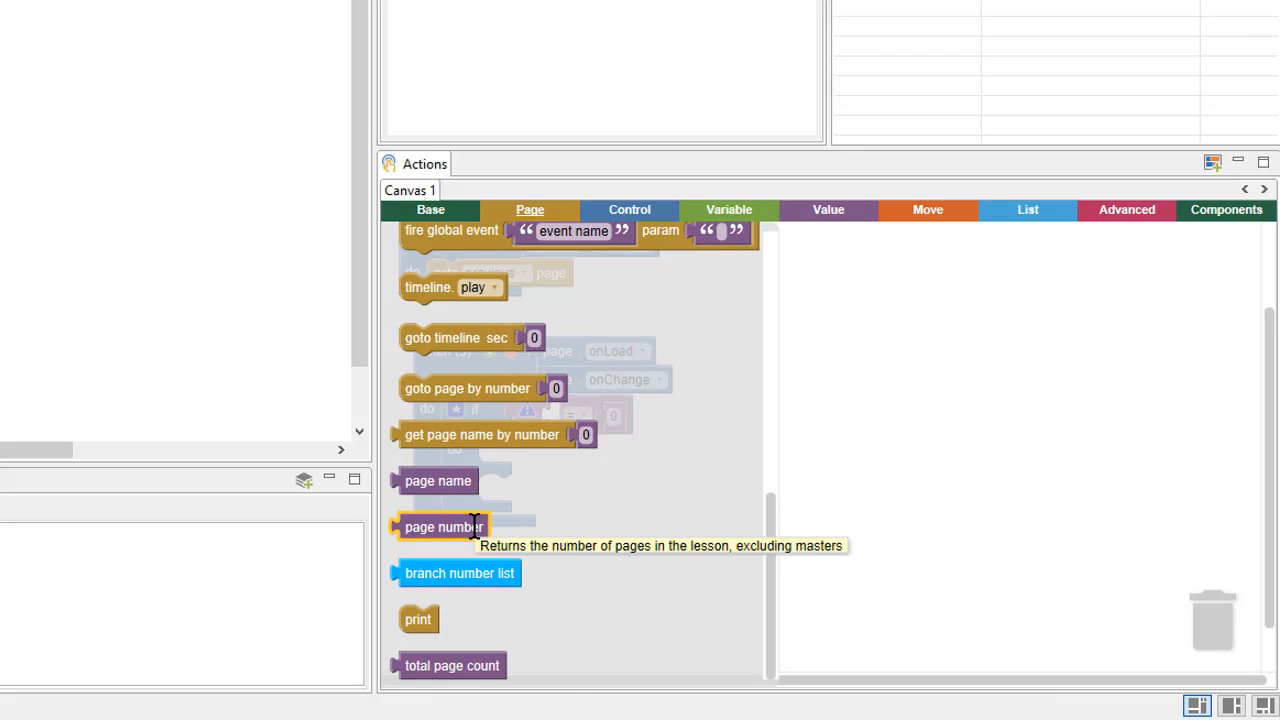
drag(476, 527, 638, 420)
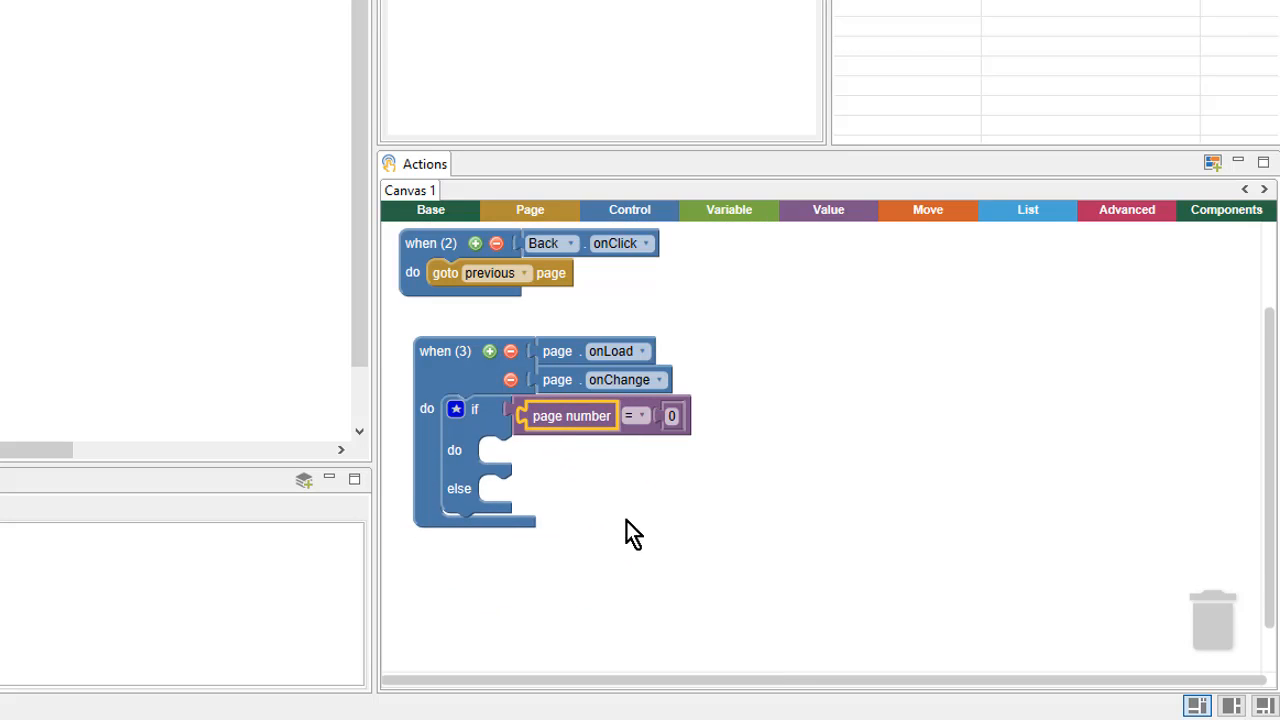
click(627, 572)
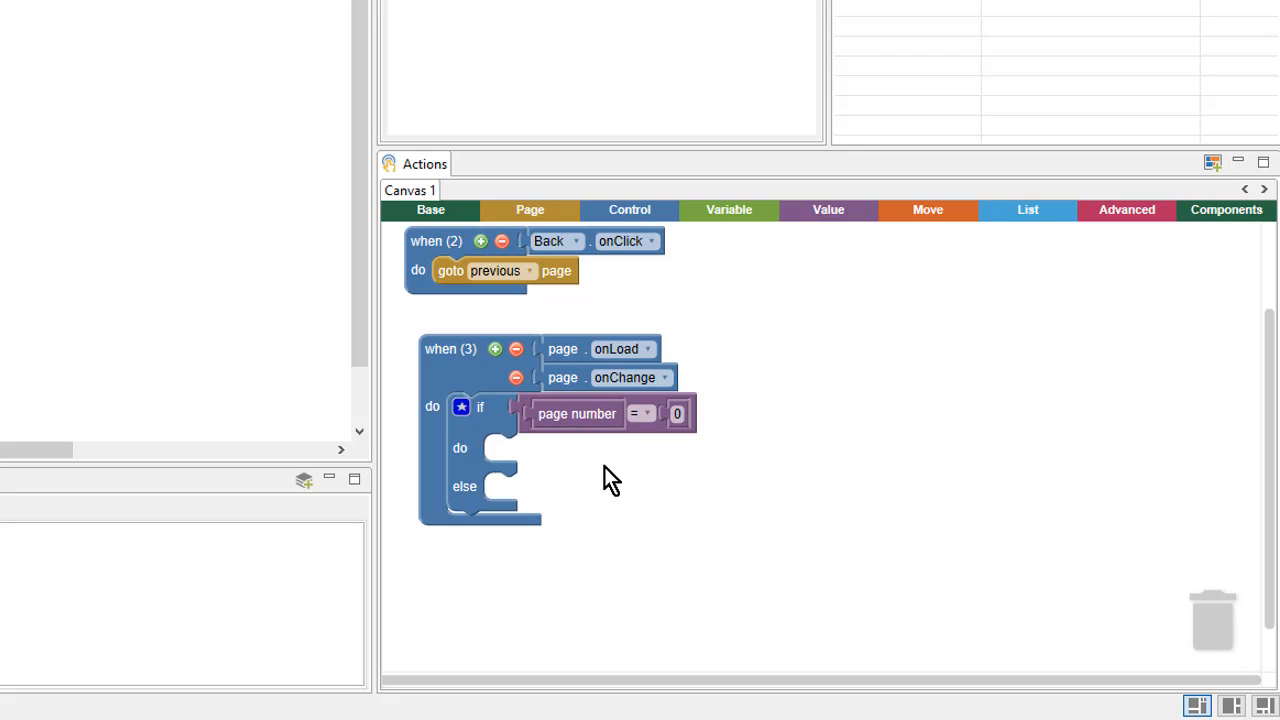
click(677, 414)
text(1)
click(674, 489)
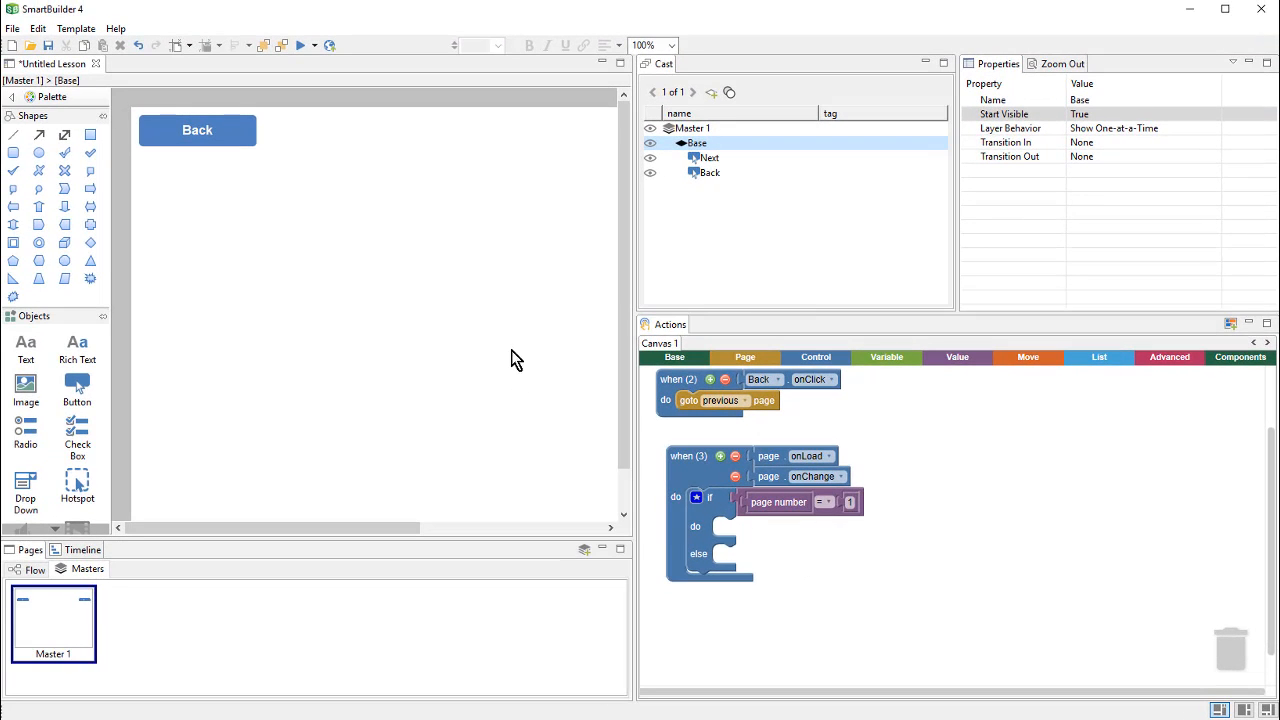
Step: Put 'set Back enabled to false' in the if's do branch for page 1
click(240, 139)
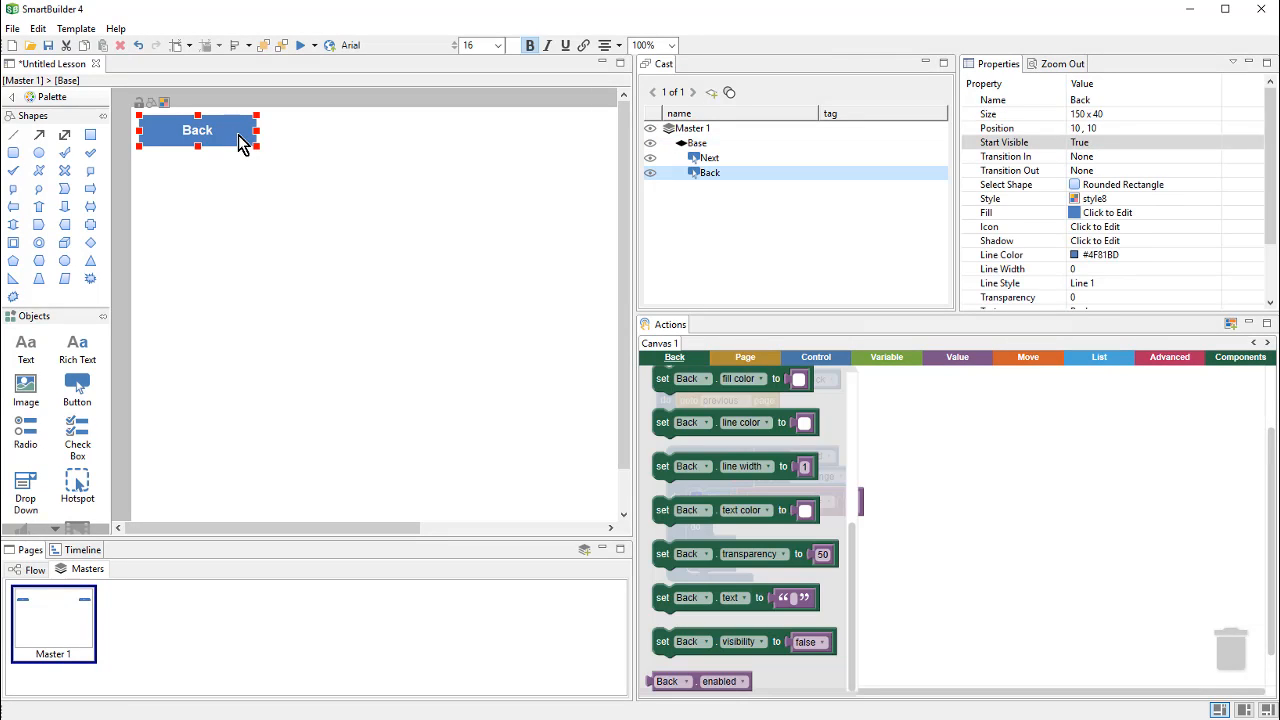
scroll(815, 550, up, 5)
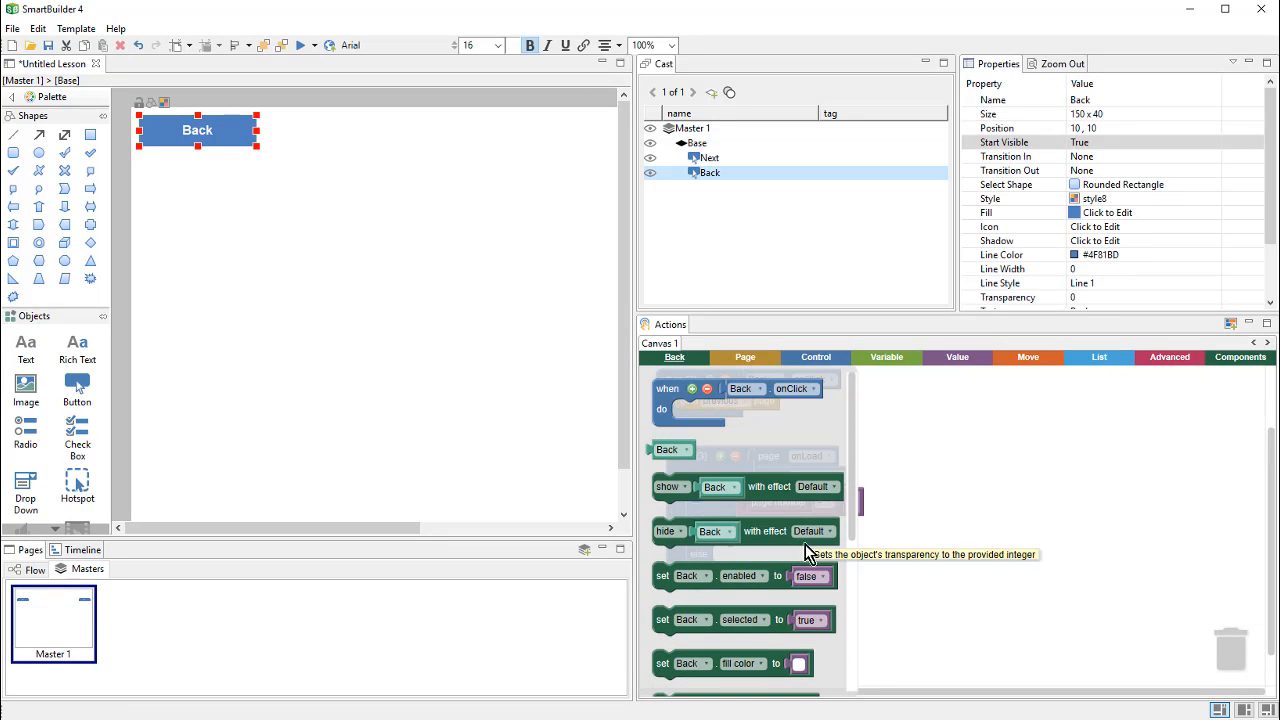
click(681, 585)
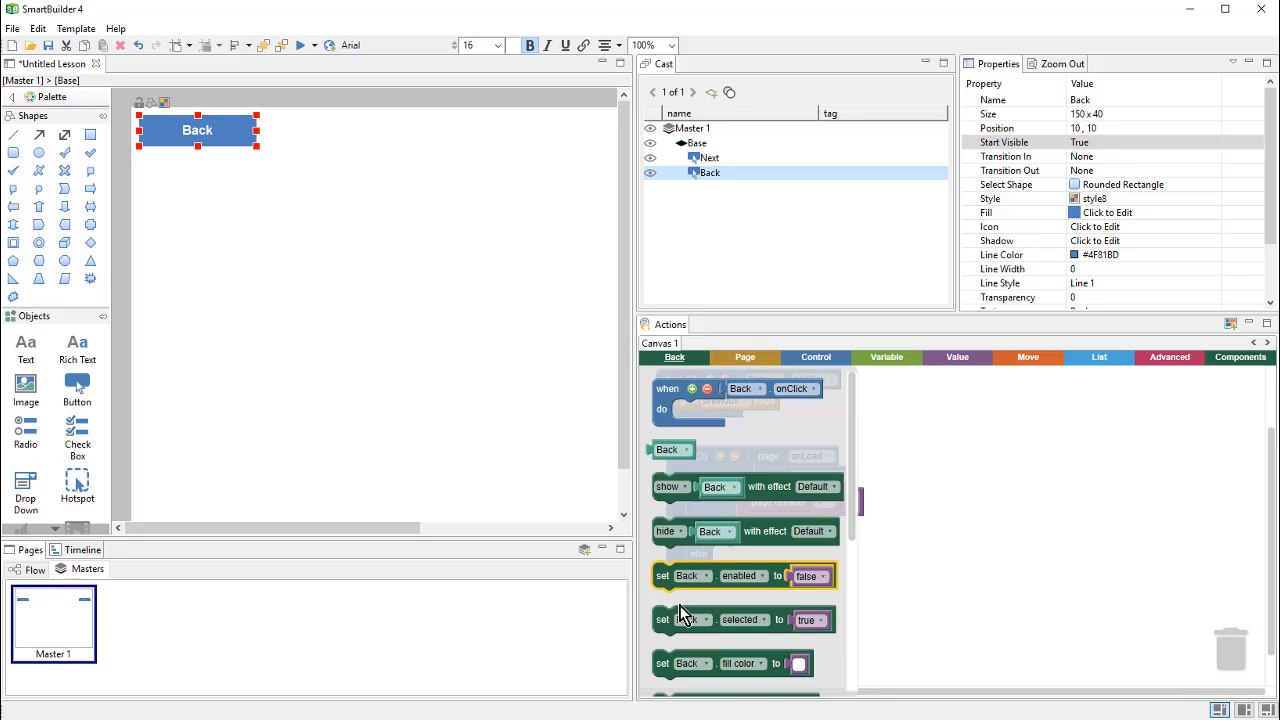
drag(662, 576, 722, 537)
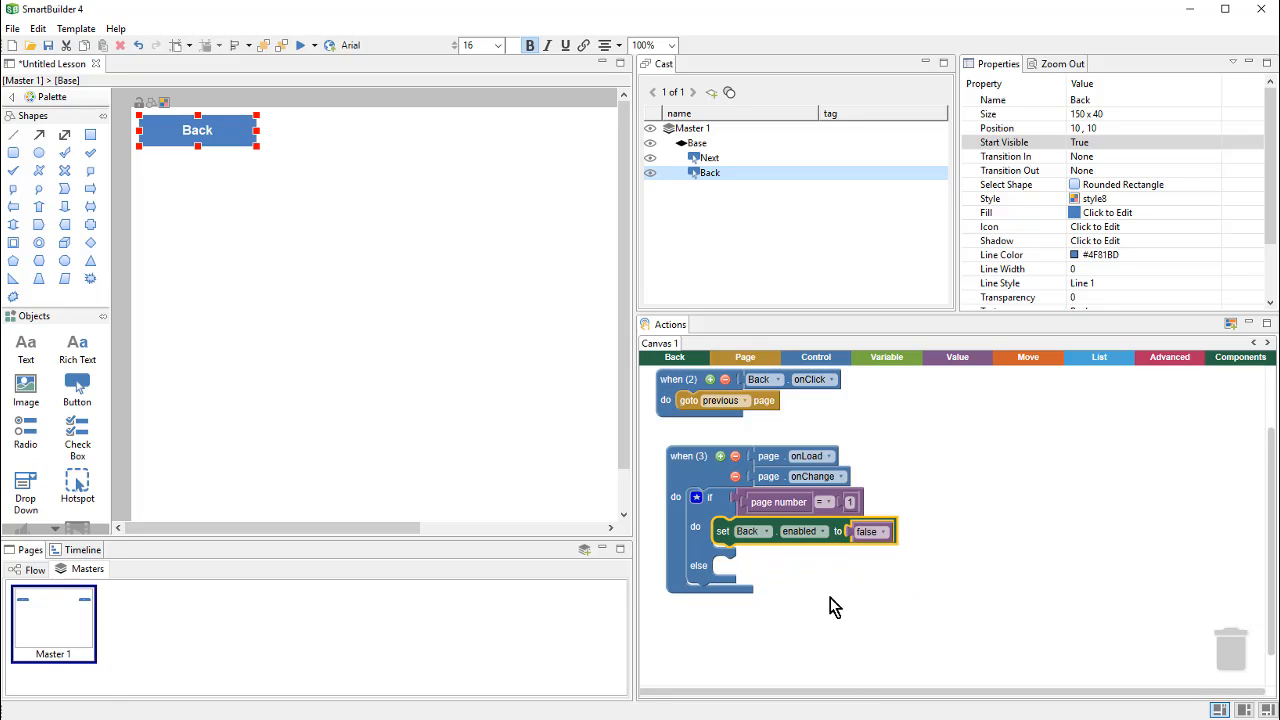
click(828, 596)
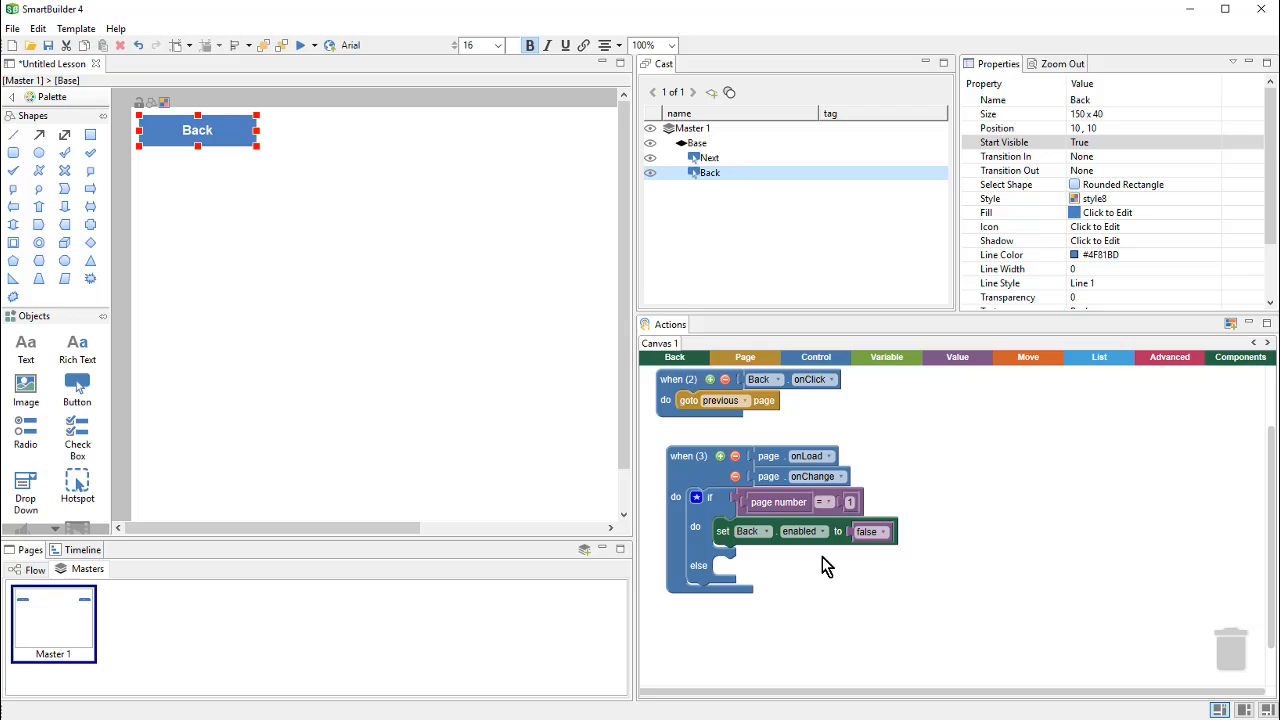
click(34, 569)
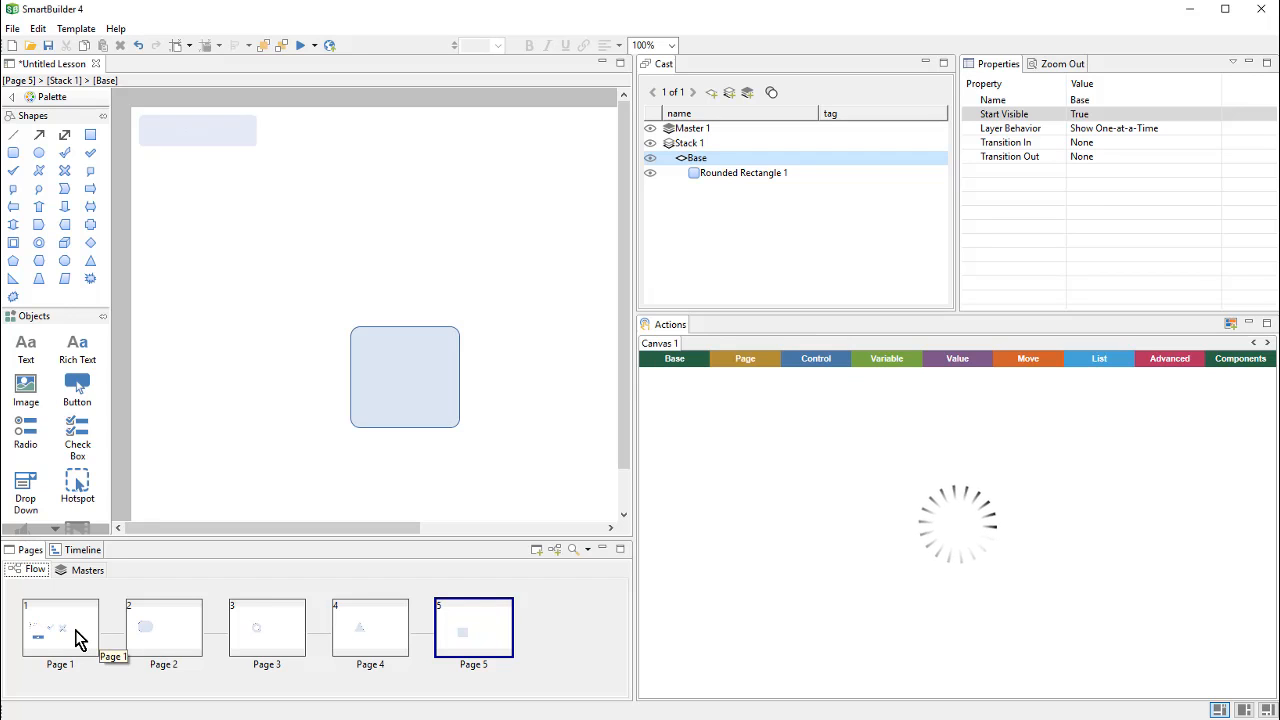
Step: Preview from page 2, return to page 1, then step Next through to the triangle page
click(197, 640)
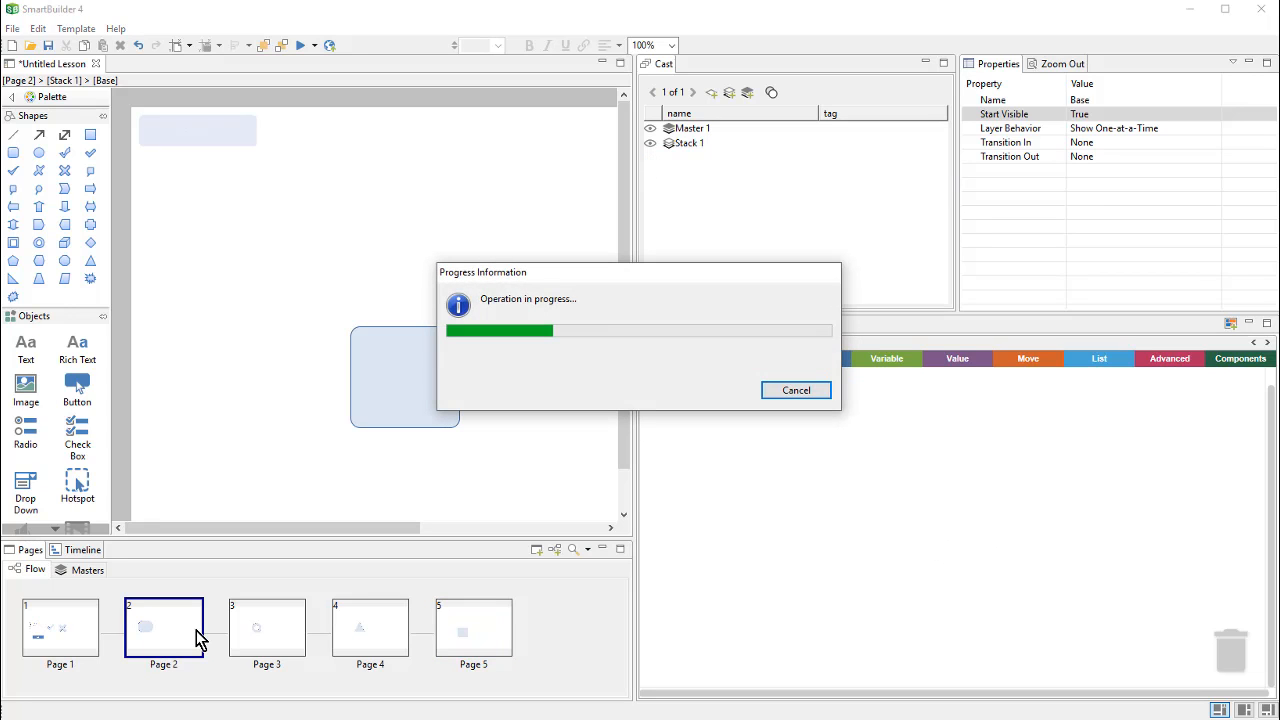
click(302, 47)
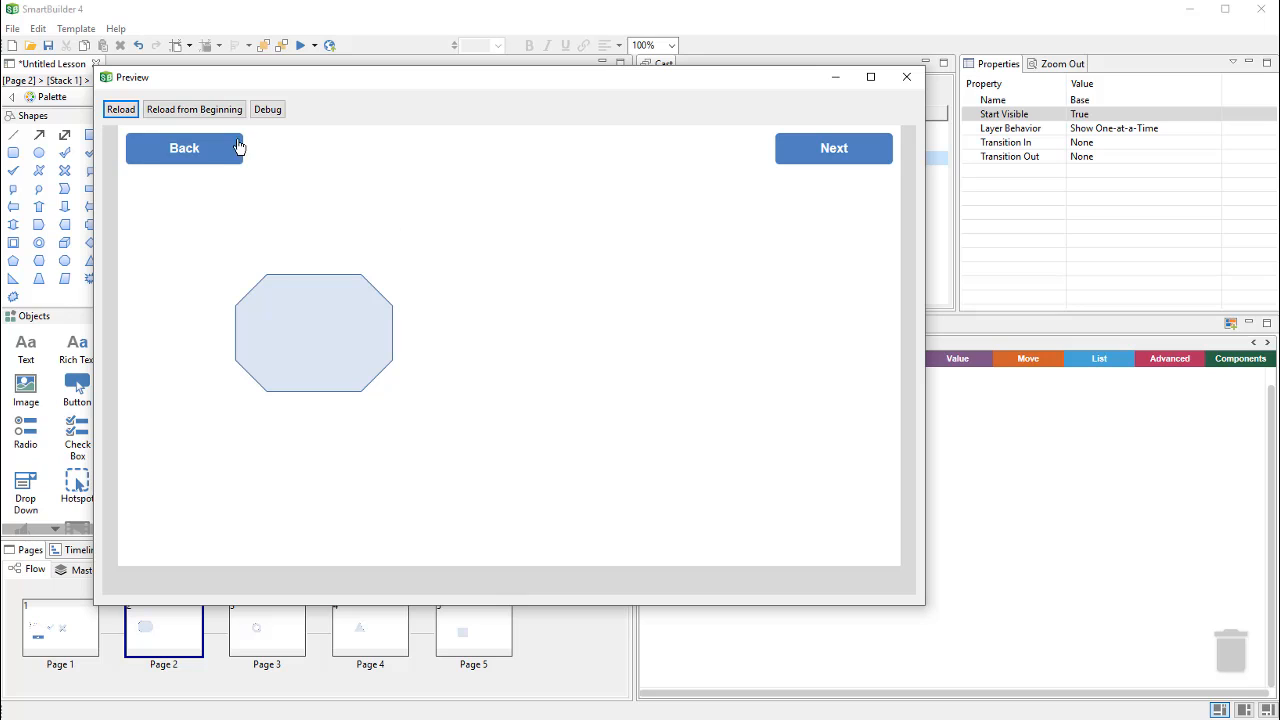
click(229, 162)
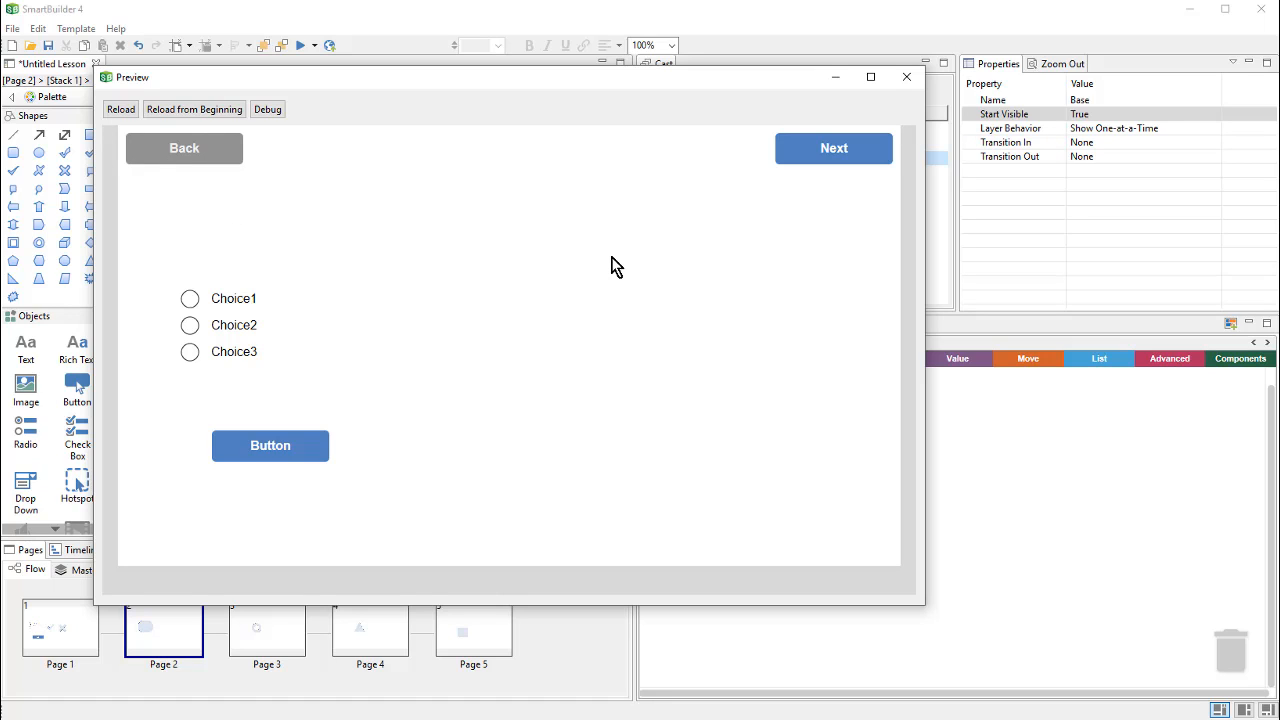
click(814, 157)
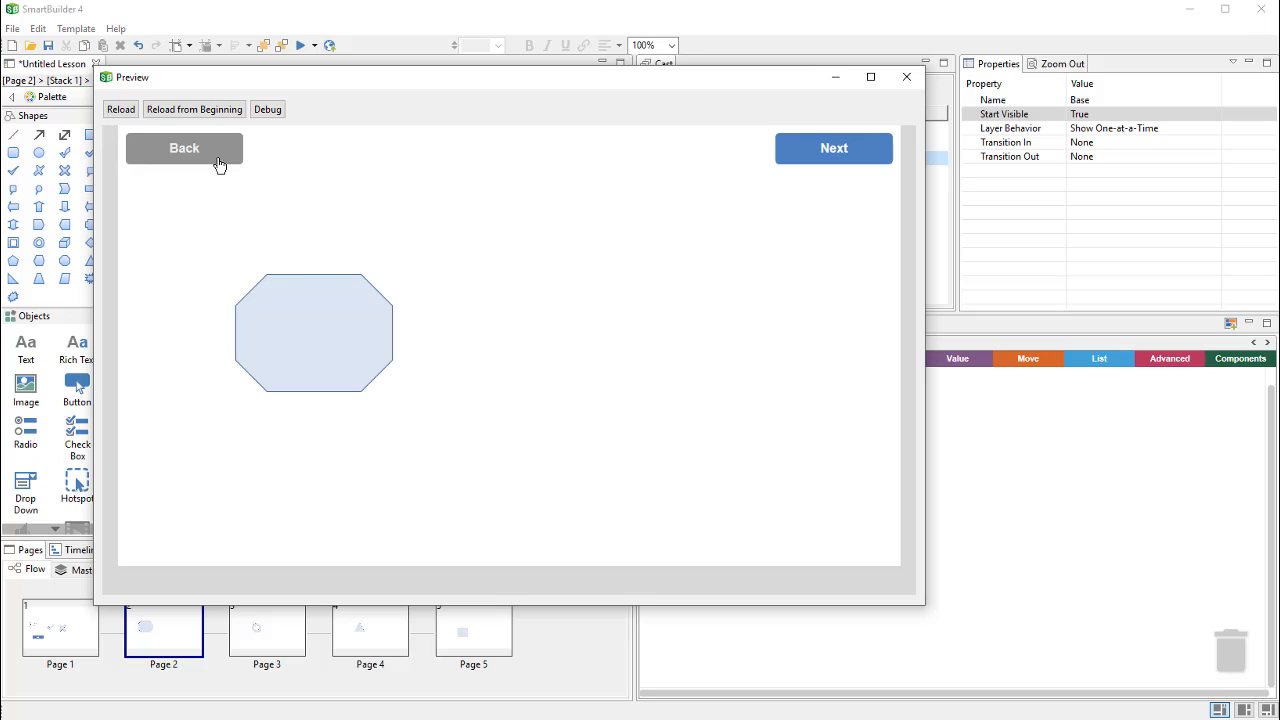
click(794, 157)
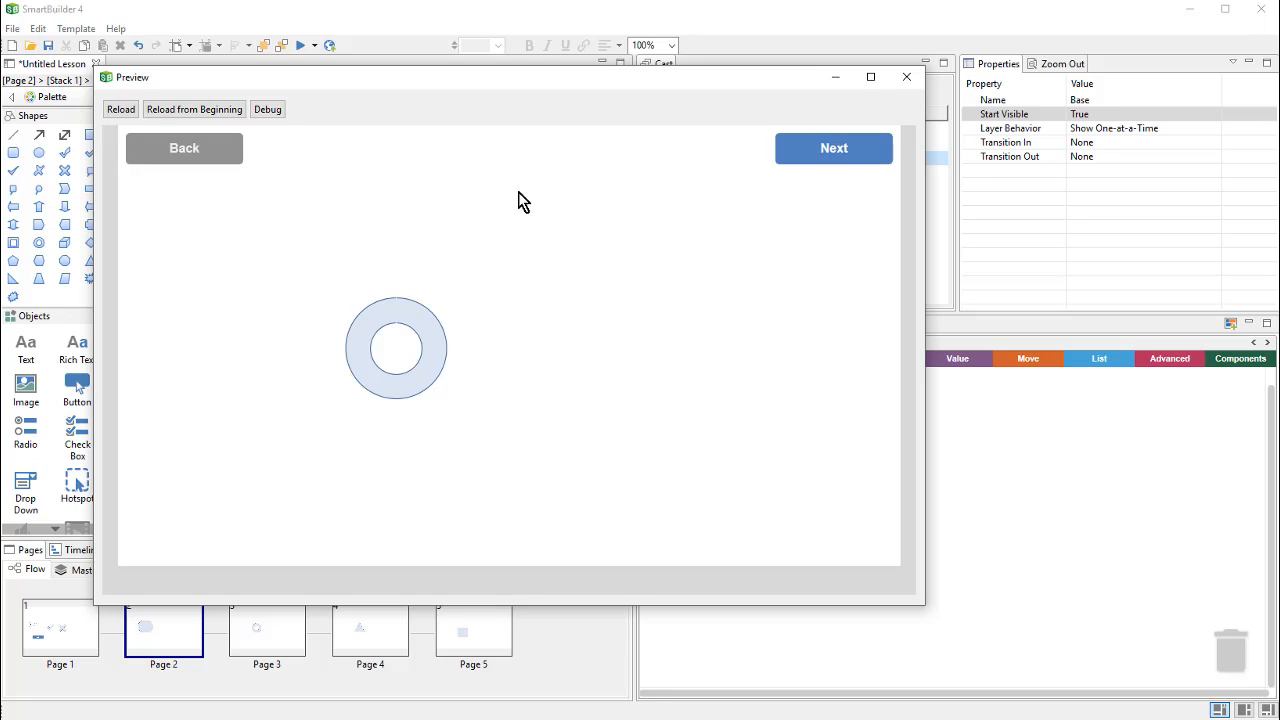
click(786, 157)
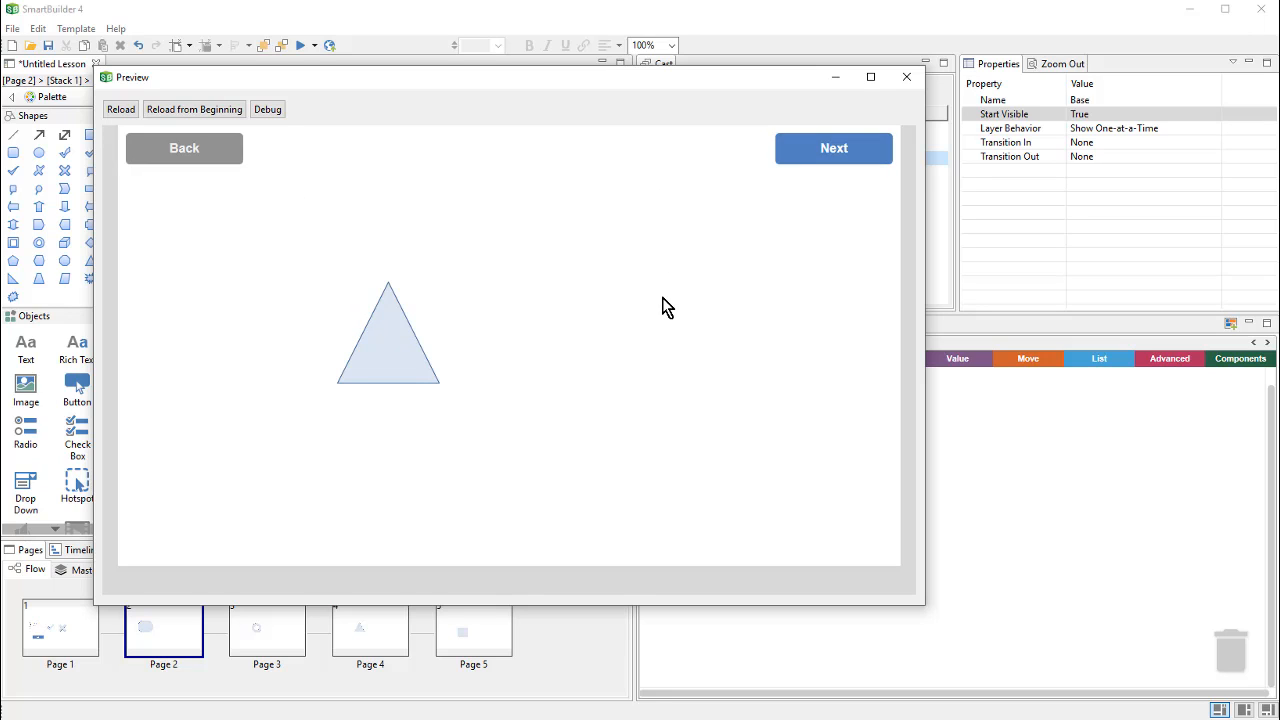
click(907, 80)
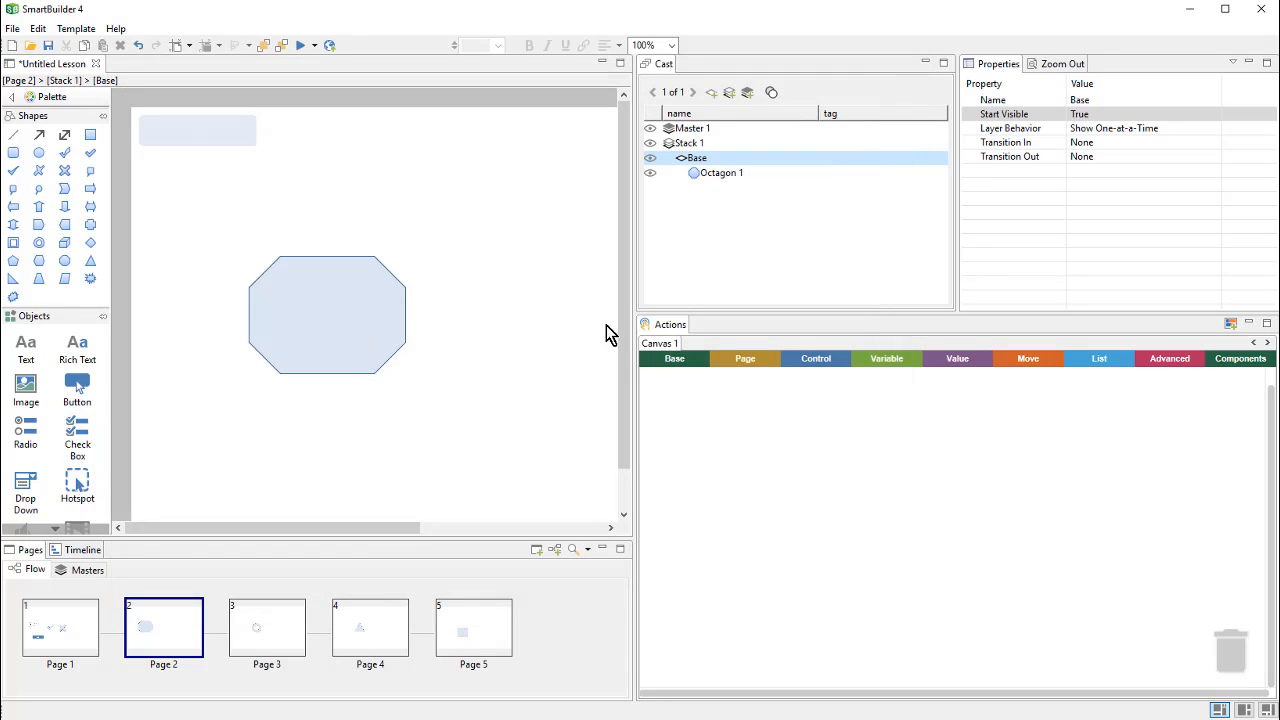
Step: Duplicate the set Back enabled block, change it to true, and snap it into else
click(99, 569)
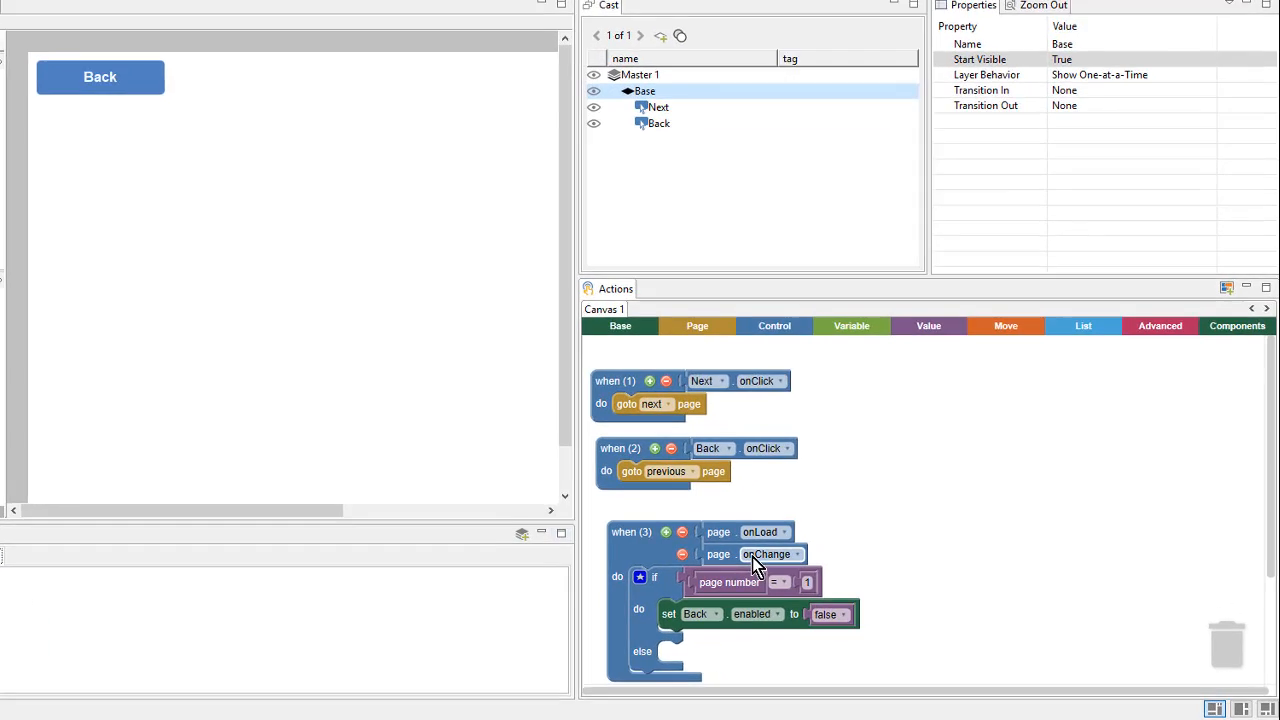
drag(934, 625, 934, 497)
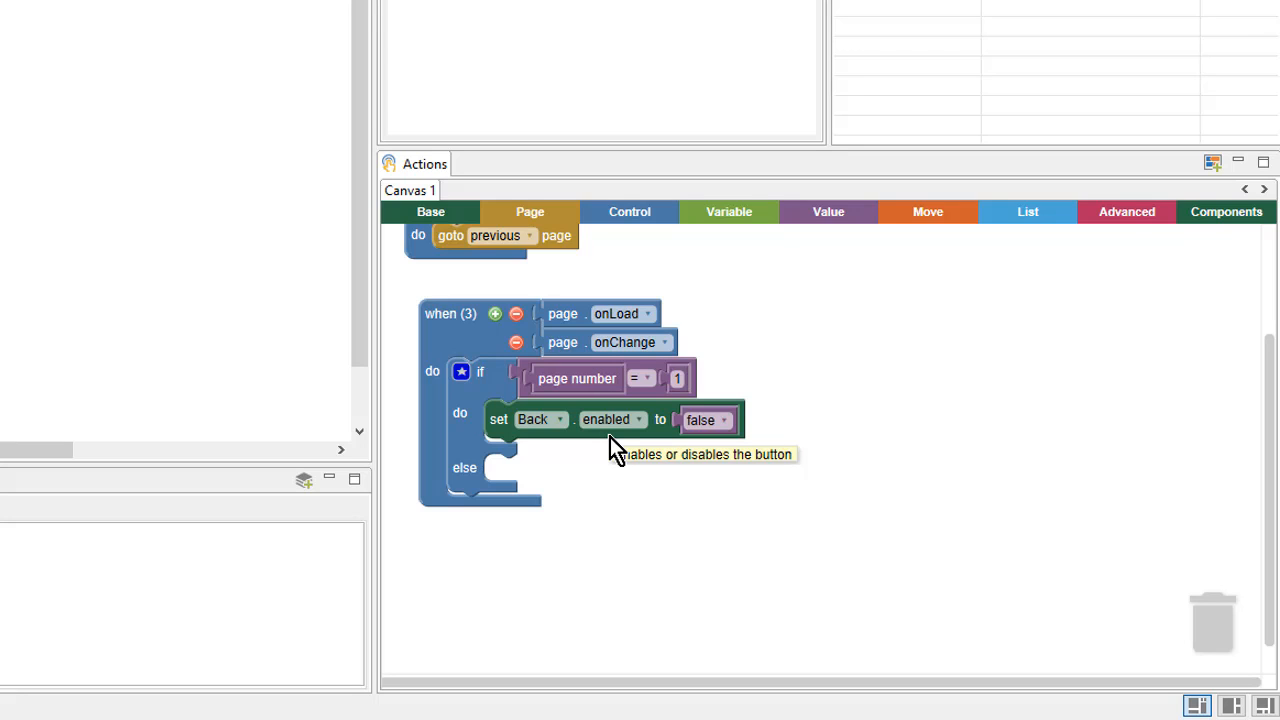
right_click(662, 422)
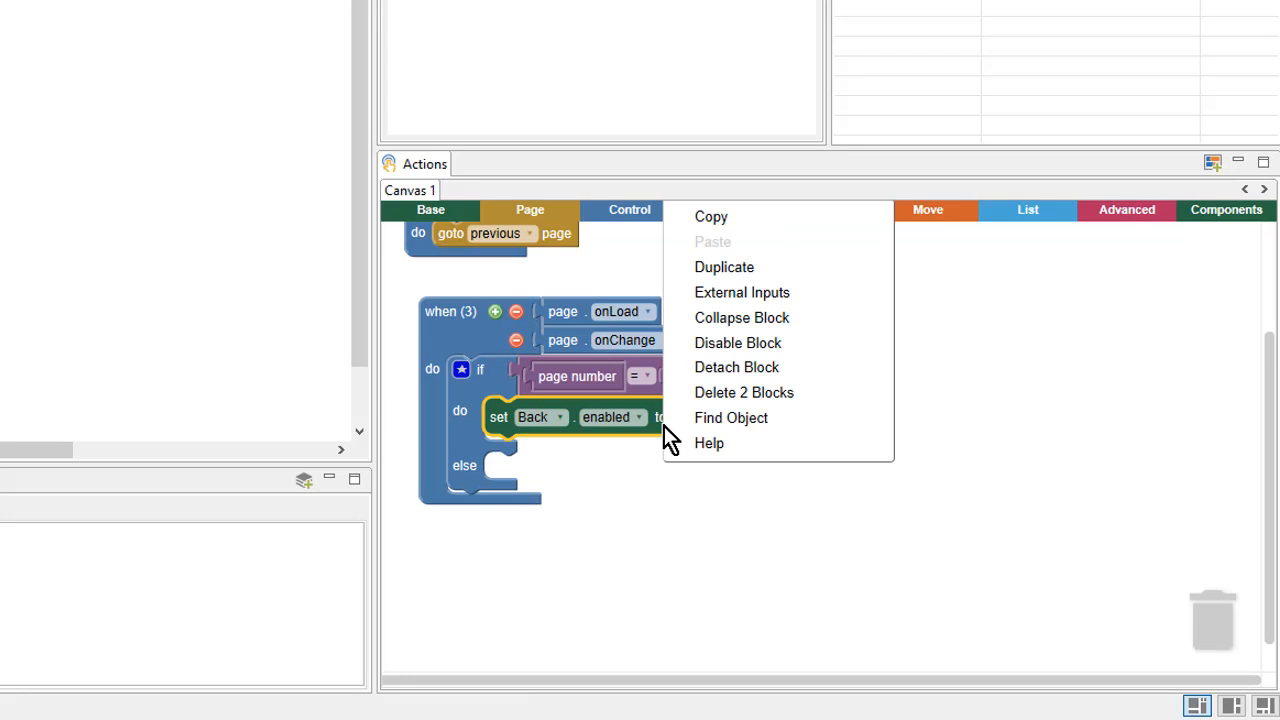
click(765, 278)
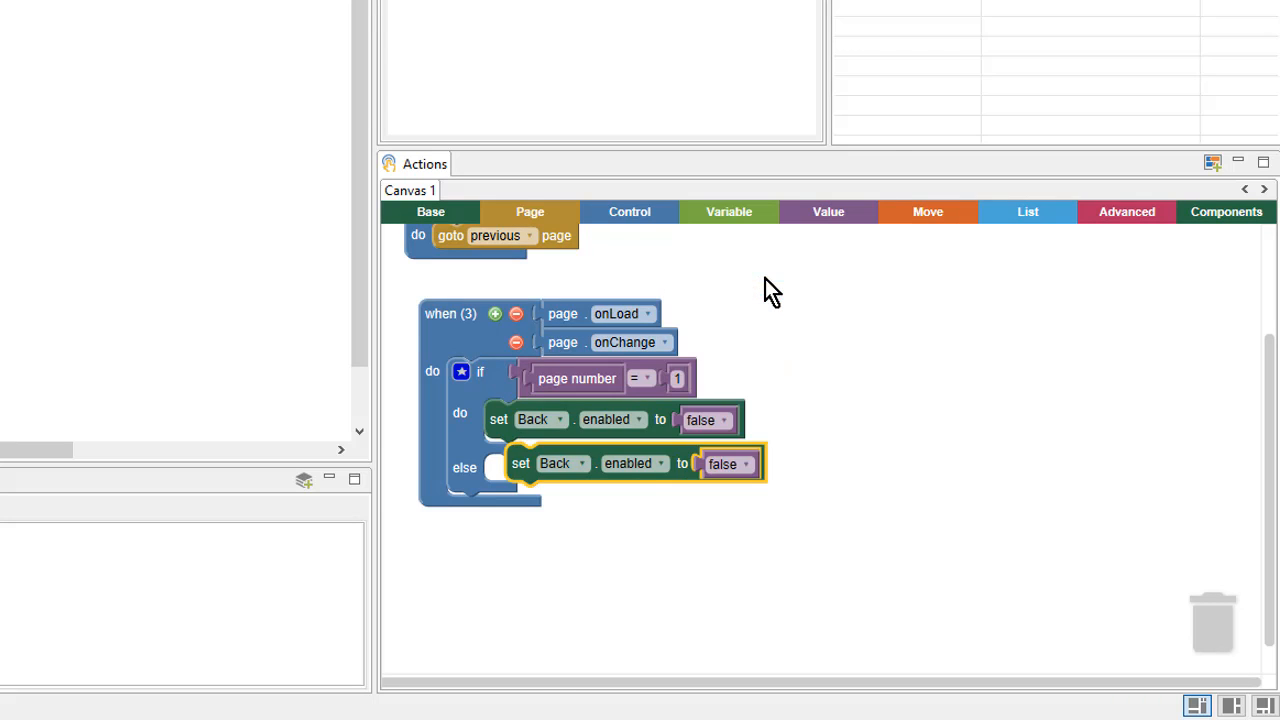
drag(637, 480, 620, 592)
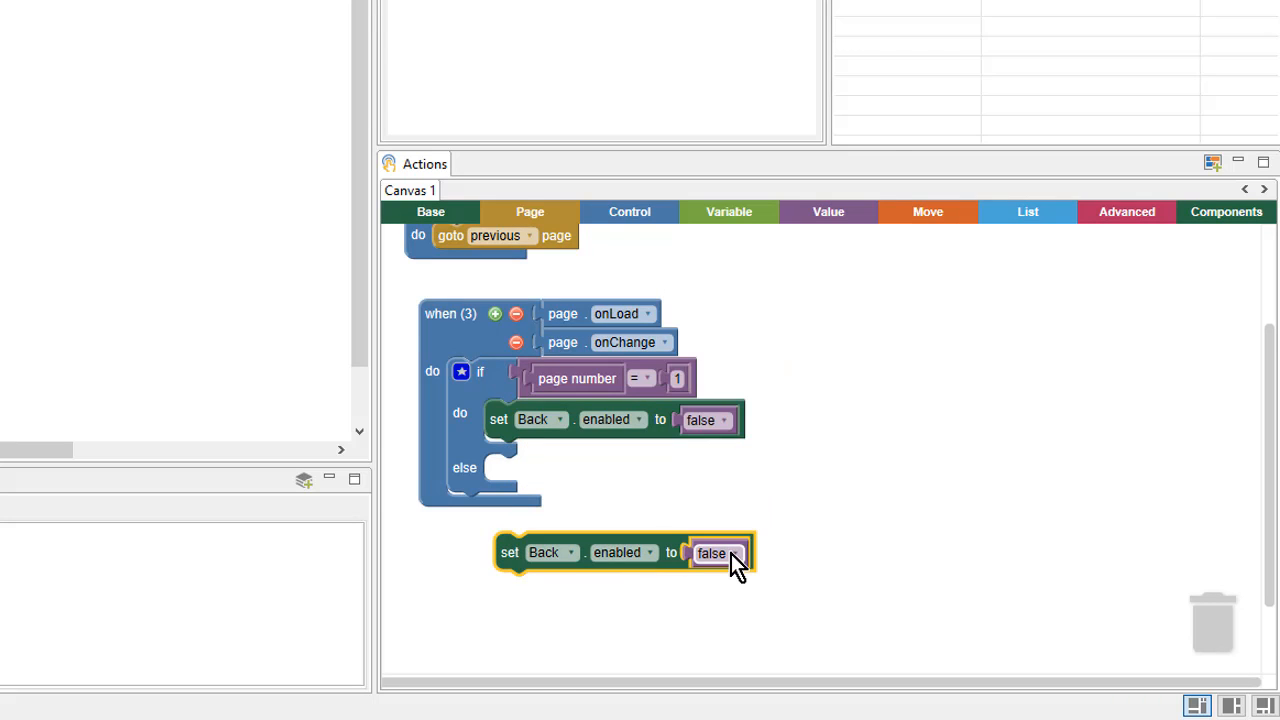
click(726, 556)
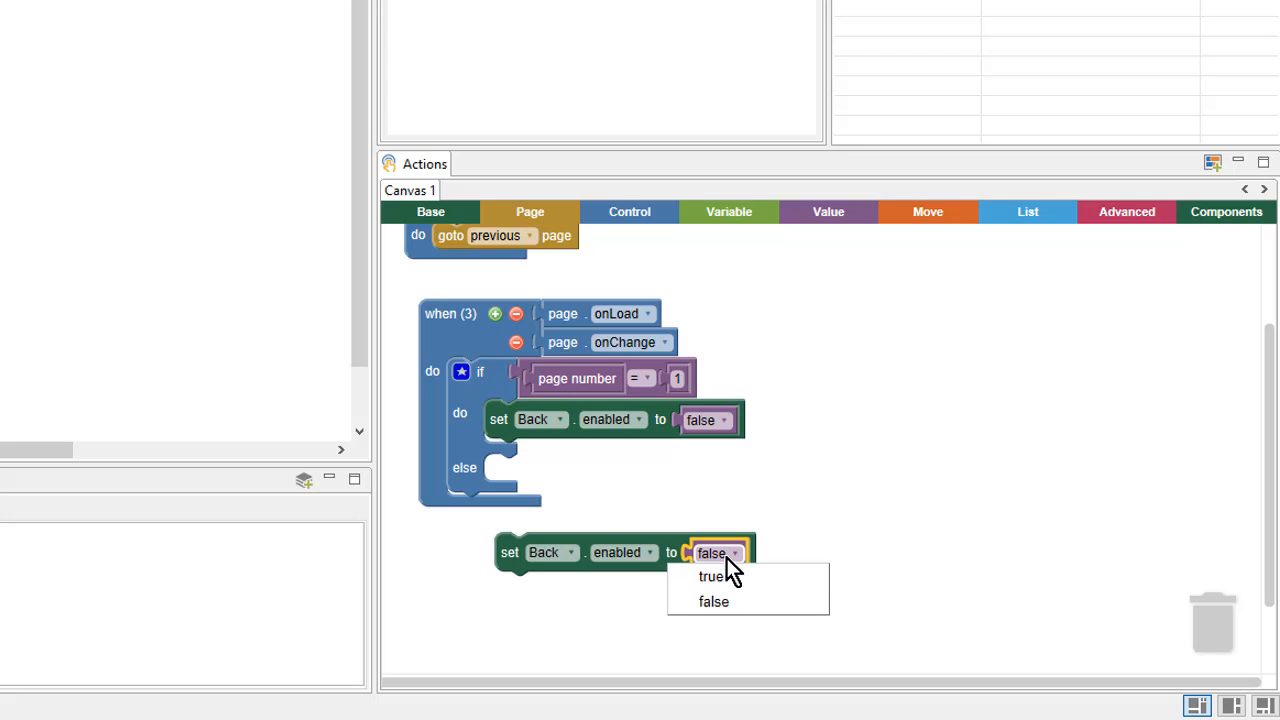
click(752, 575)
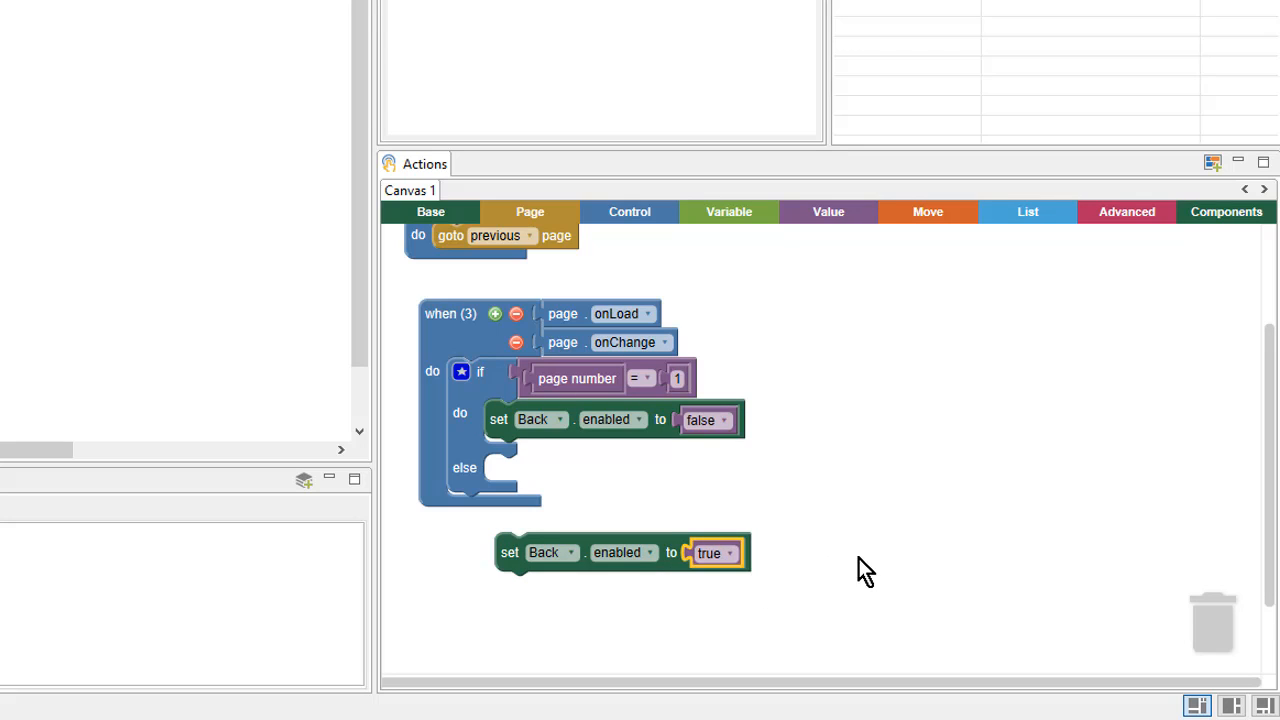
drag(572, 558, 560, 479)
click(569, 571)
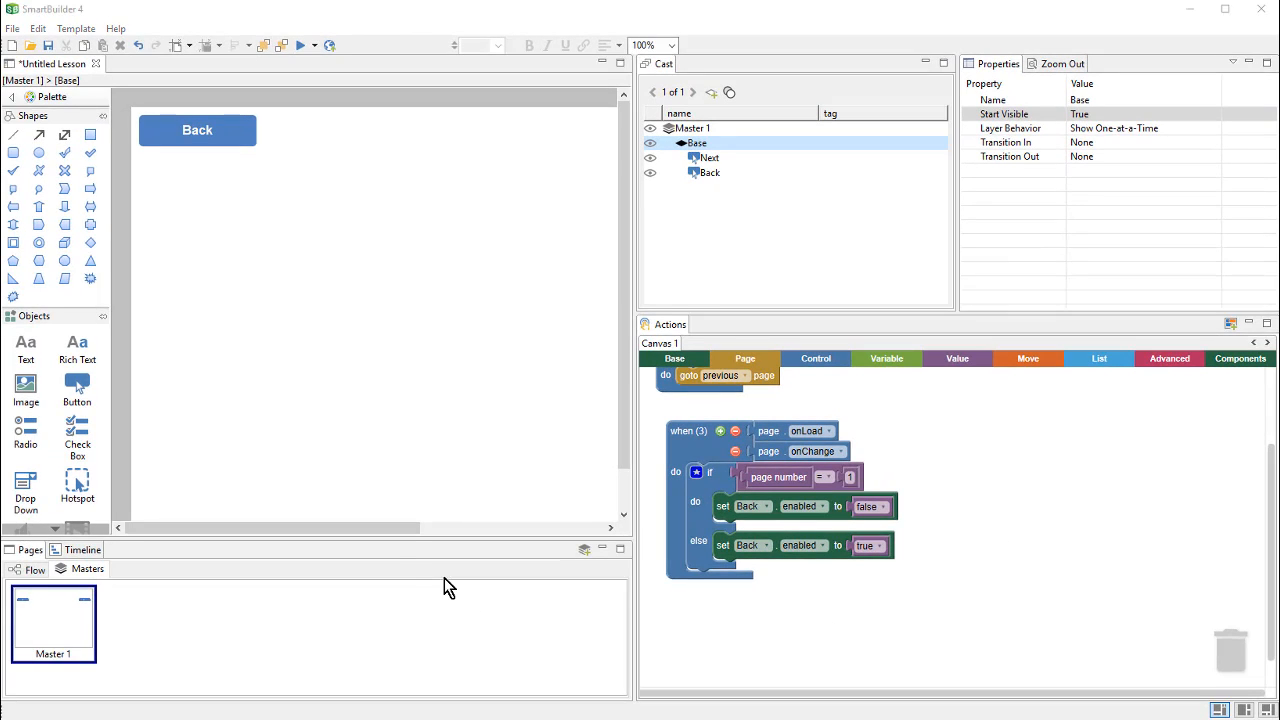
Step: Duplicate the if/else block and snap the copy beneath the original
drag(365, 530, 555, 530)
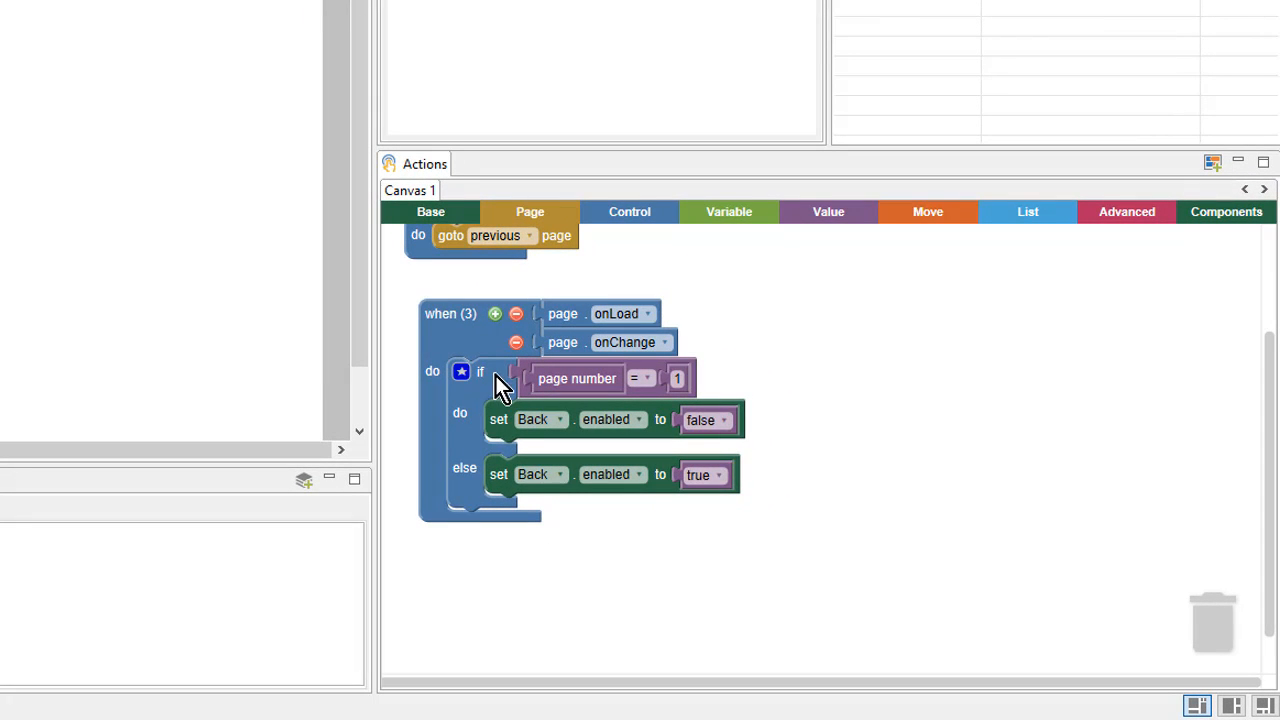
right_click(476, 438)
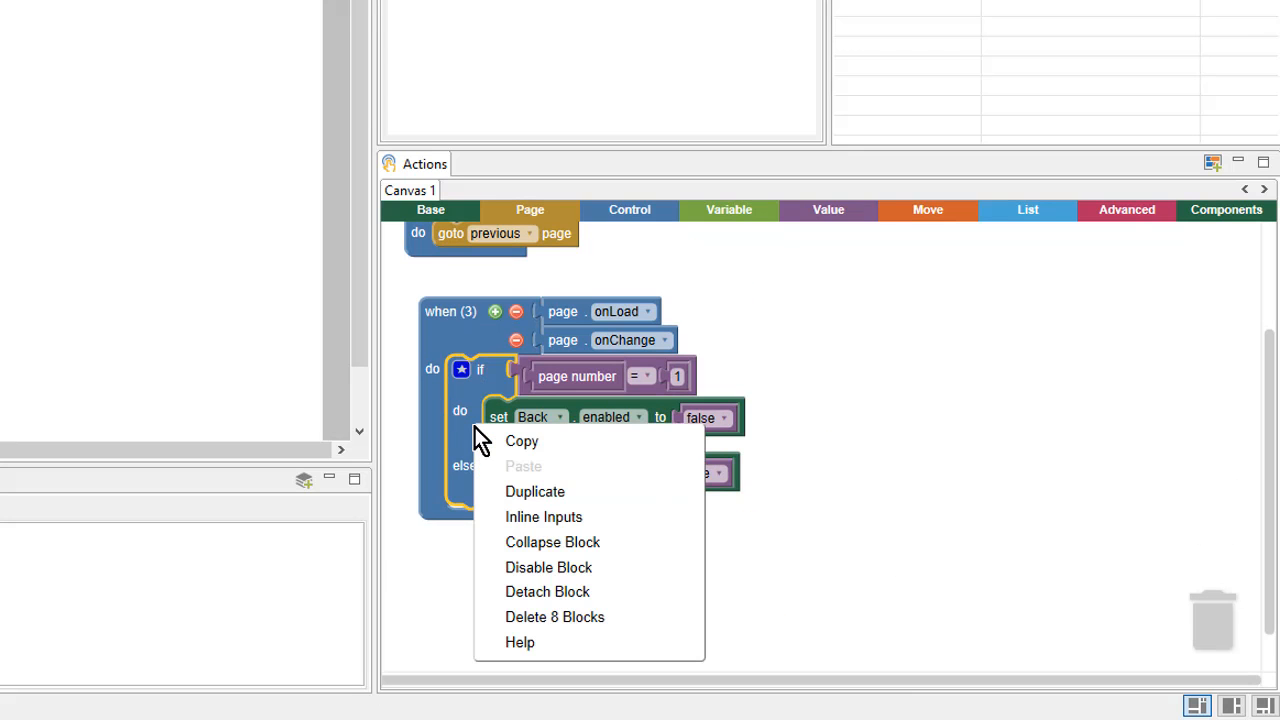
click(494, 492)
drag(481, 584, 480, 574)
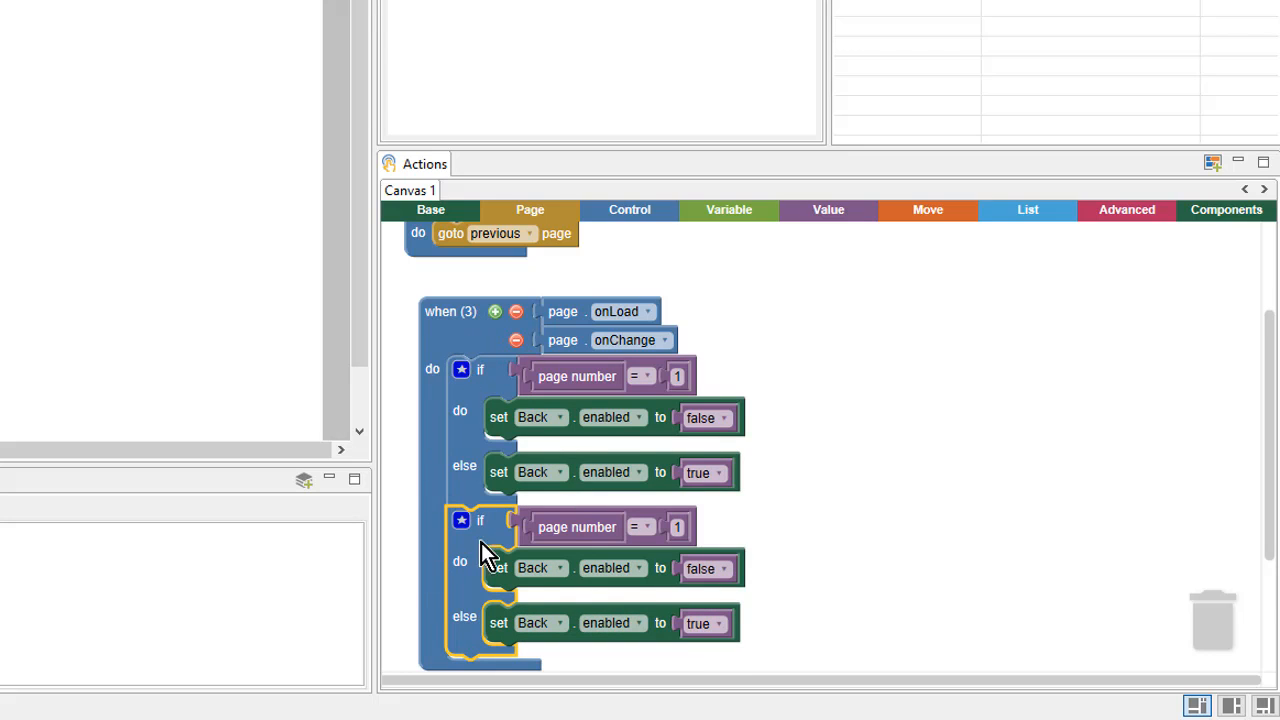
click(910, 531)
Step: Retarget both set blocks in the copied if/else from Back to Next
click(556, 566)
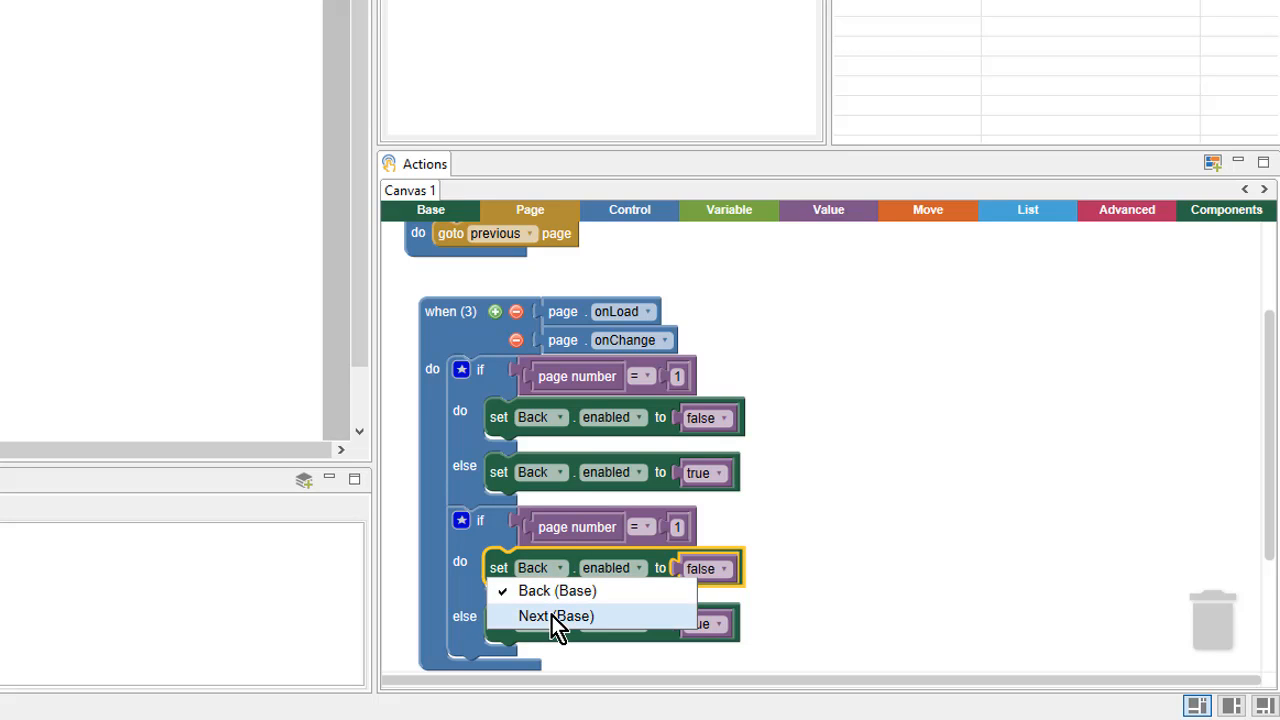
click(551, 615)
click(542, 624)
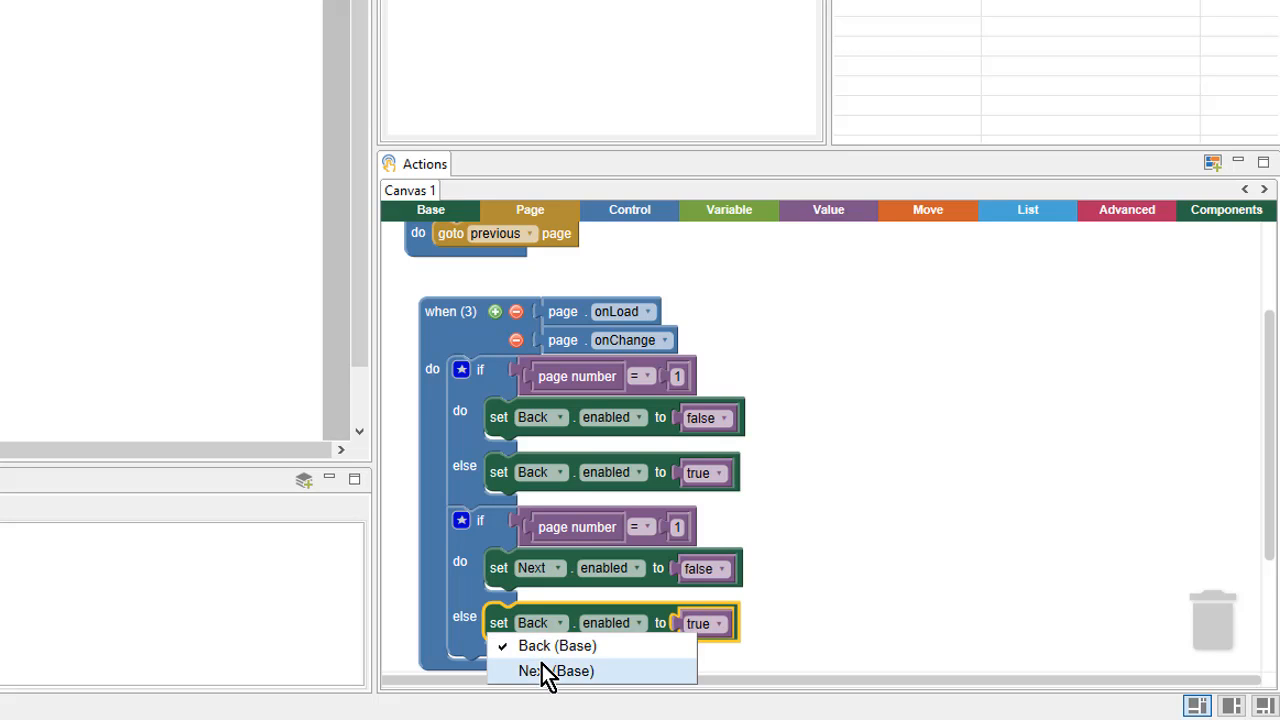
click(541, 665)
click(851, 580)
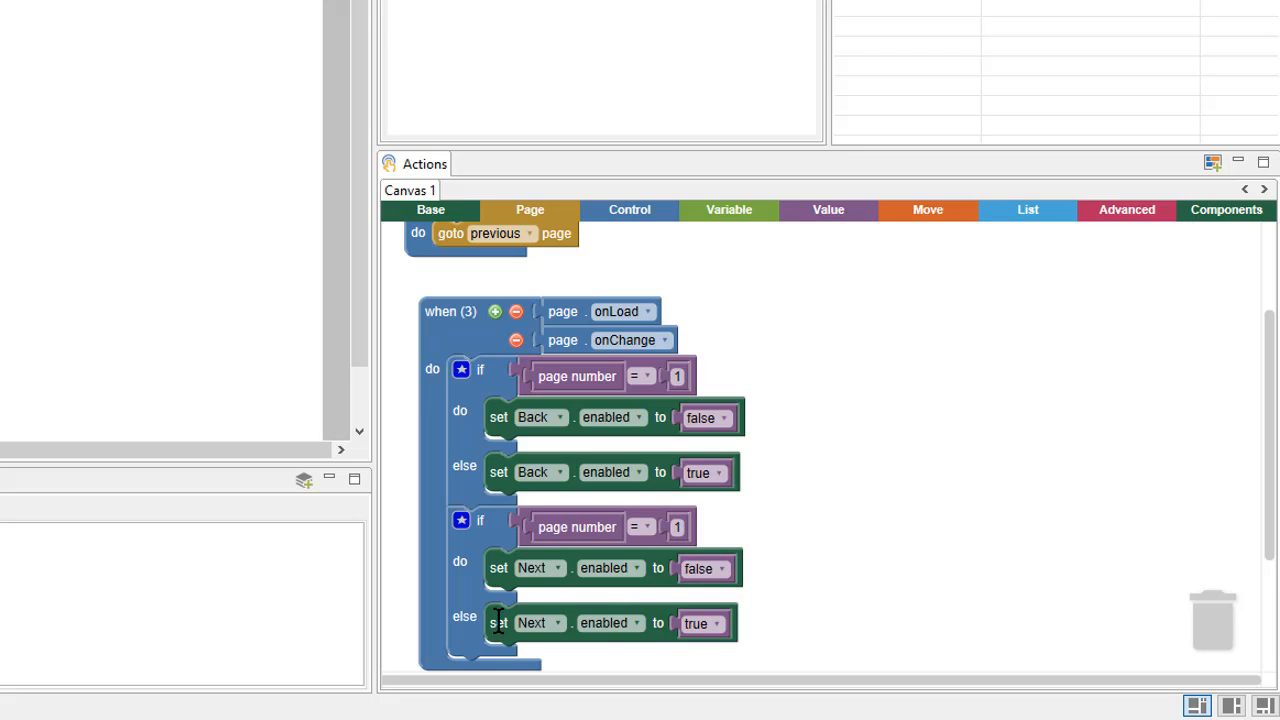
Step: Change the second condition's comparison value to 5
click(678, 528)
text(5)
click(856, 525)
Step: Replace the 5 with a total page count block from the Page category, trashing the number
click(549, 209)
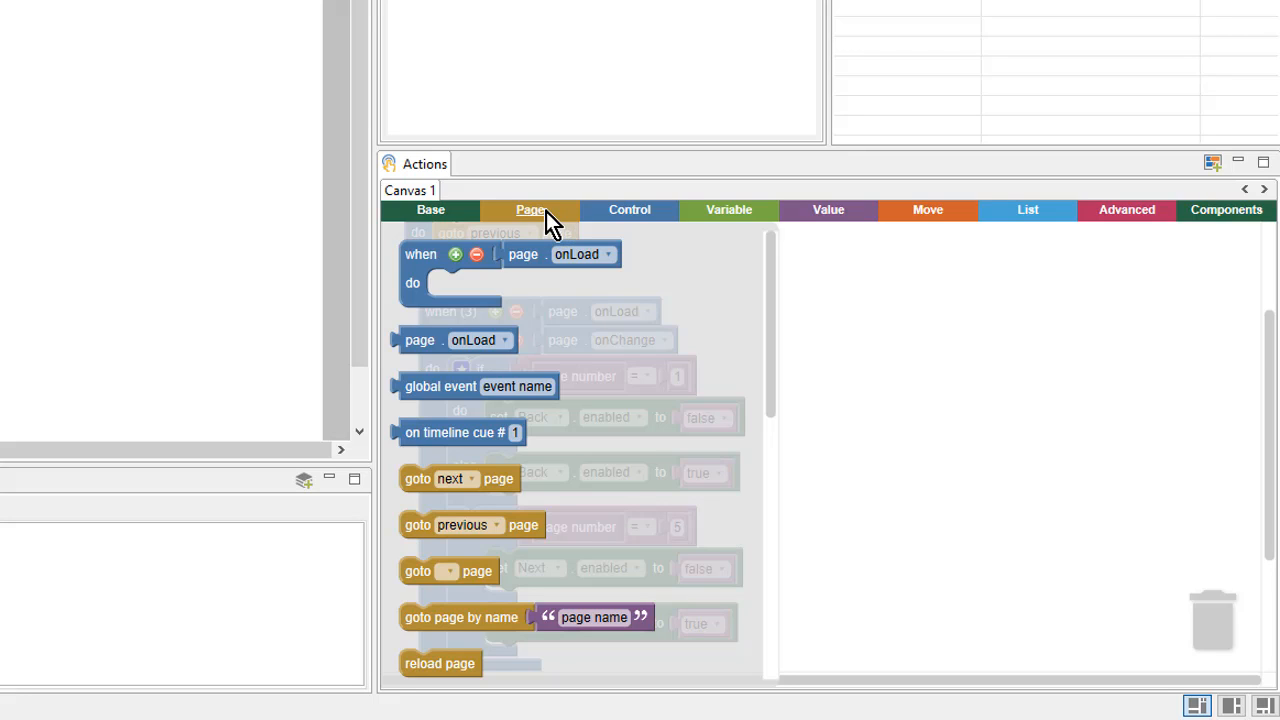
scroll(650, 537, down, 10)
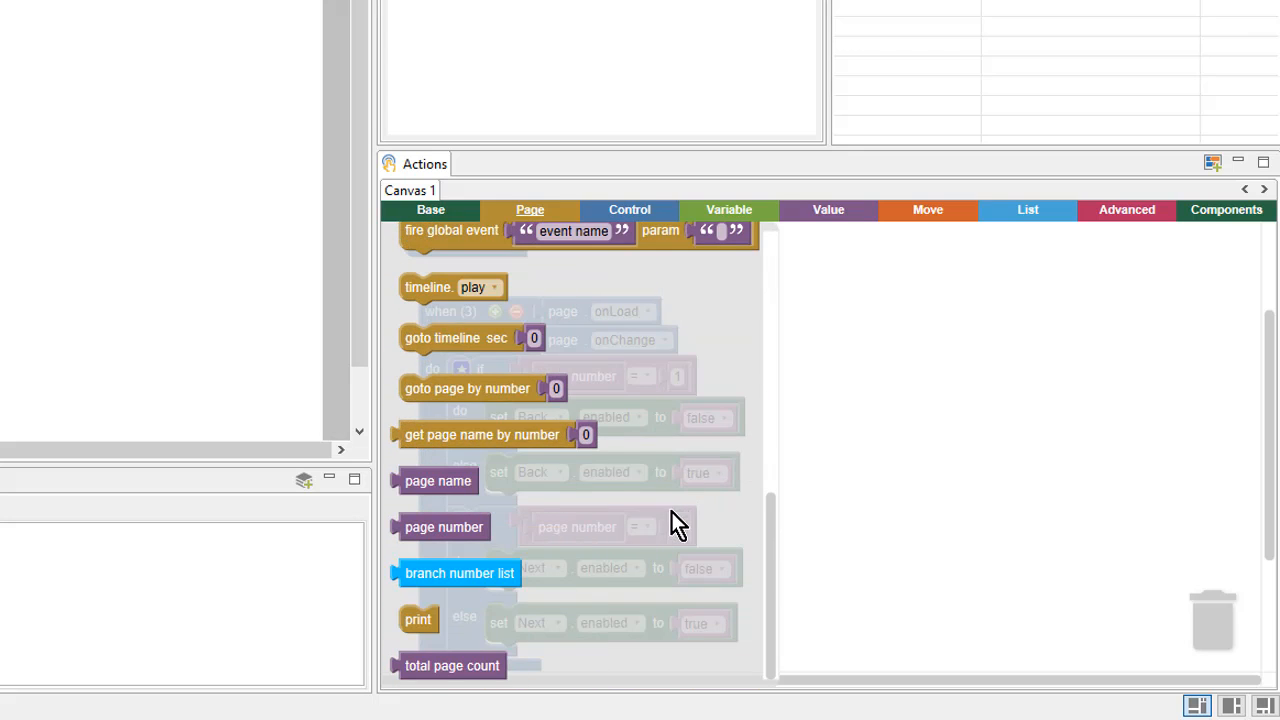
click(492, 662)
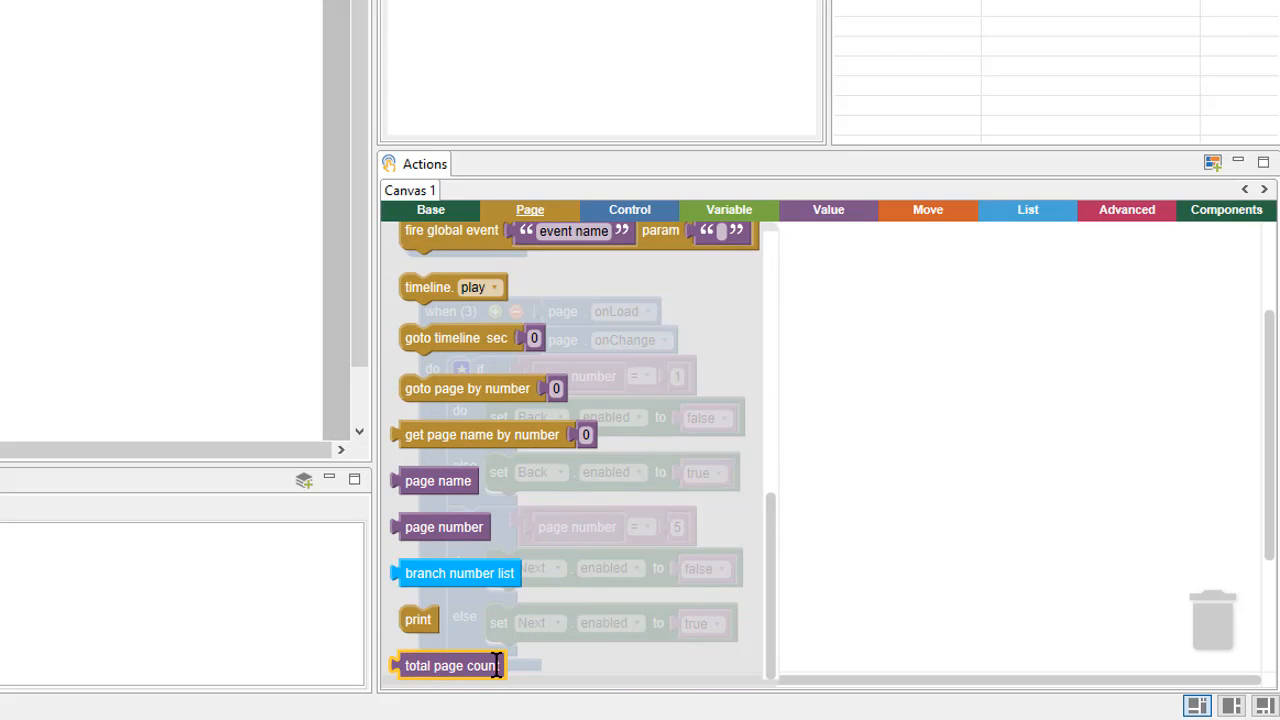
drag(457, 663, 955, 522)
drag(671, 526, 1178, 612)
drag(1003, 537, 808, 535)
click(842, 607)
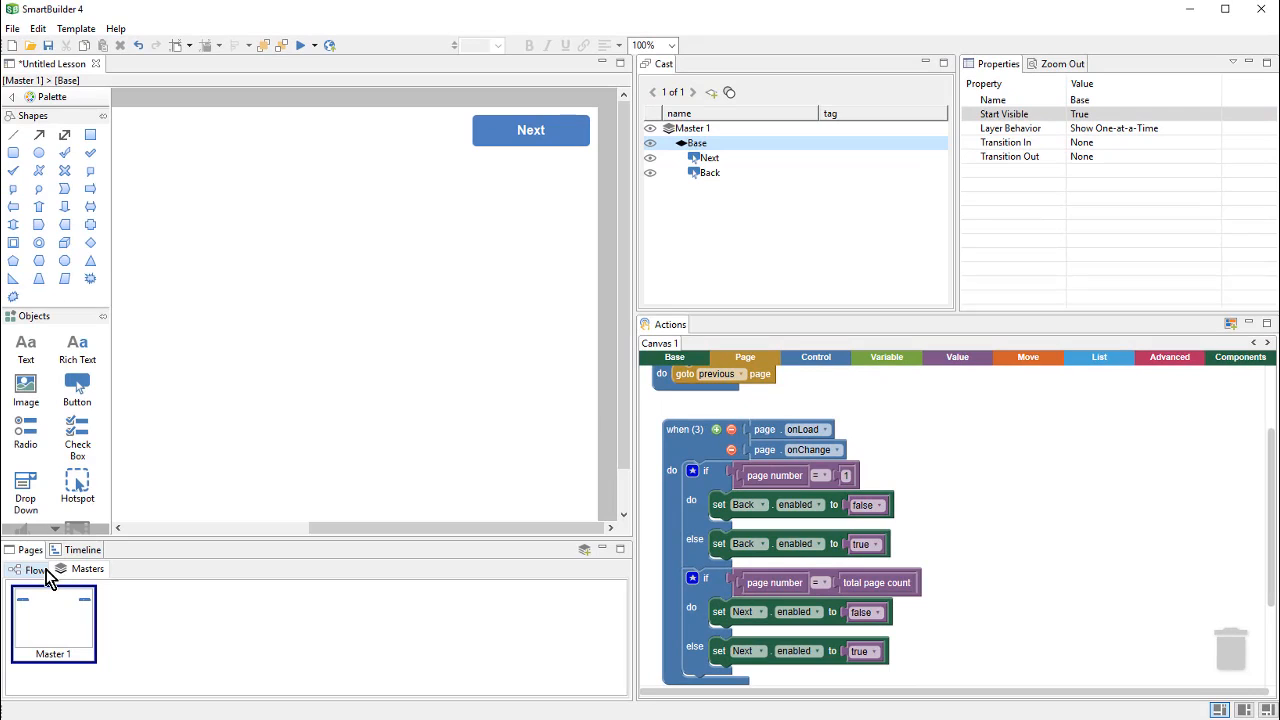
Step: Select Page 1 in the Flow view and launch the lesson preview
click(47, 569)
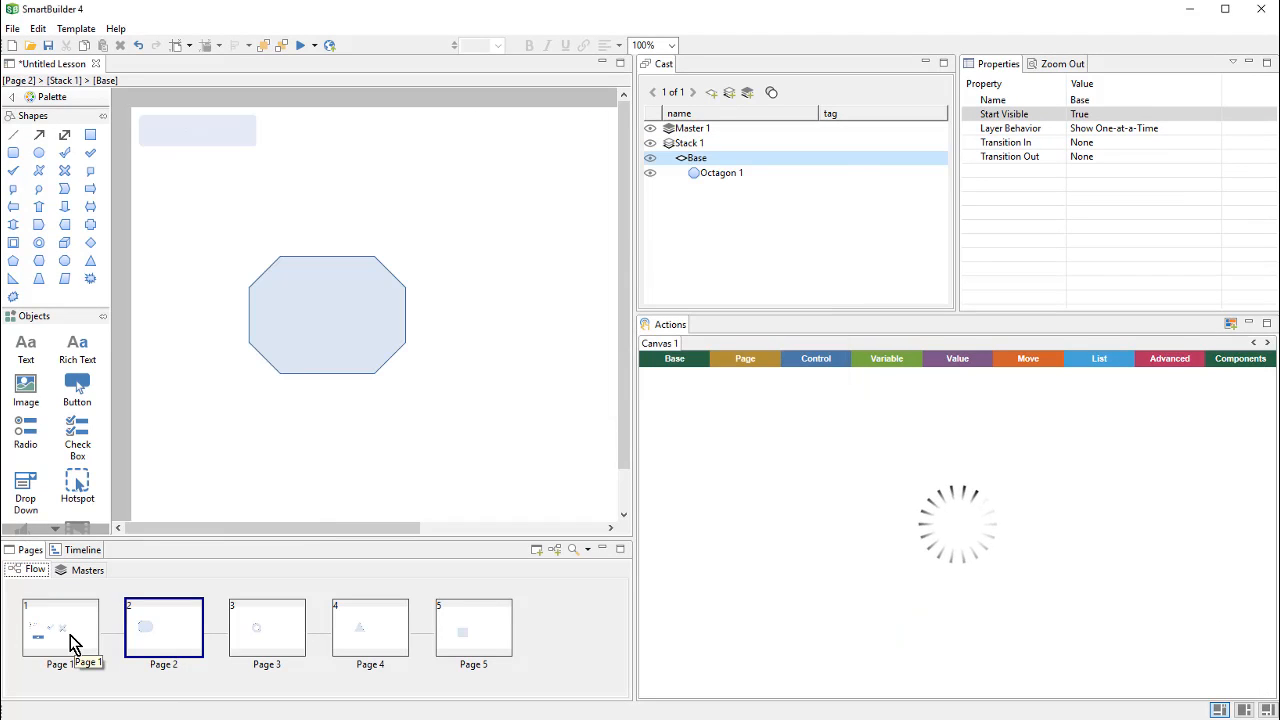
click(72, 641)
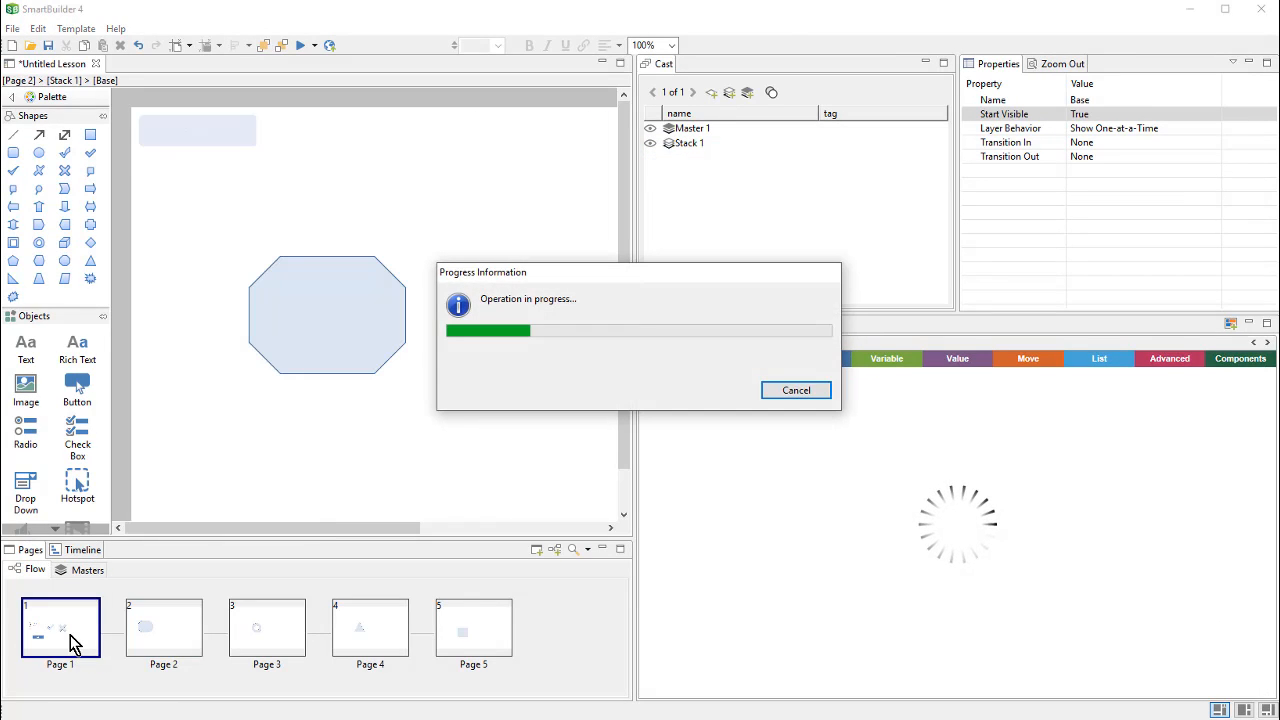
click(300, 45)
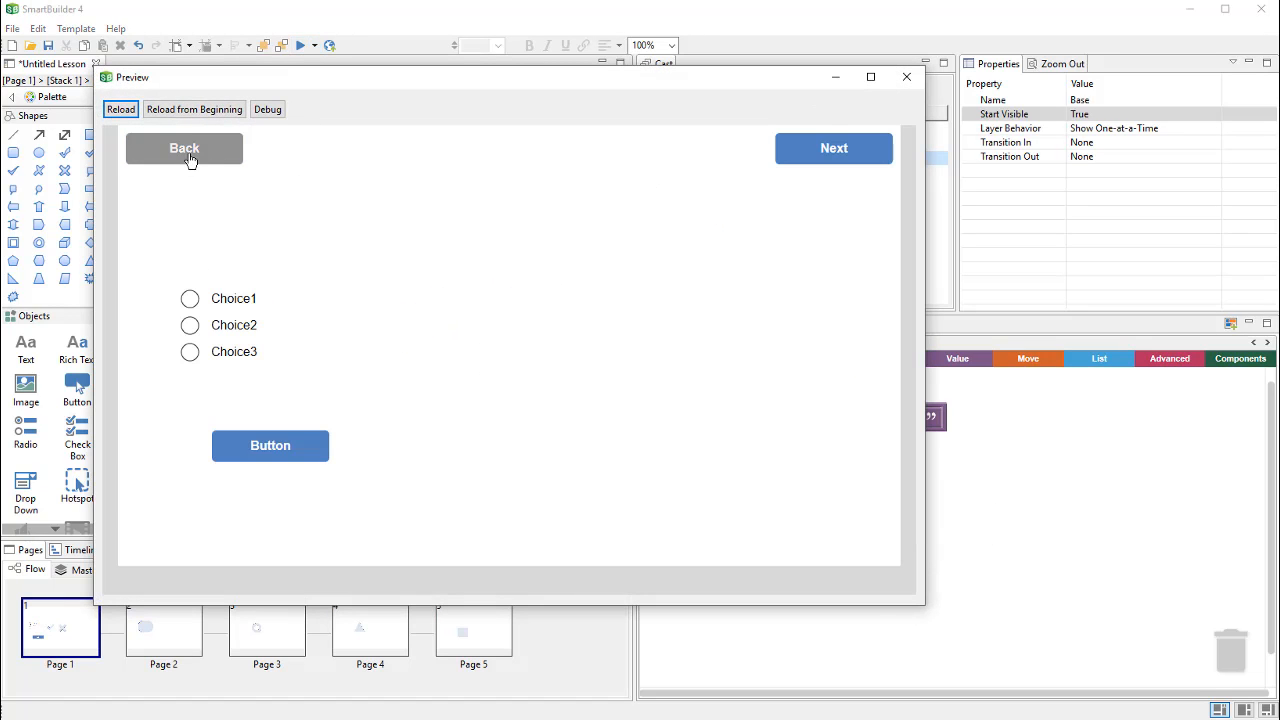
Step: Test navigation: Next to octagon, Back to page 1, then Next through ring, triangle and rounded-square
click(843, 160)
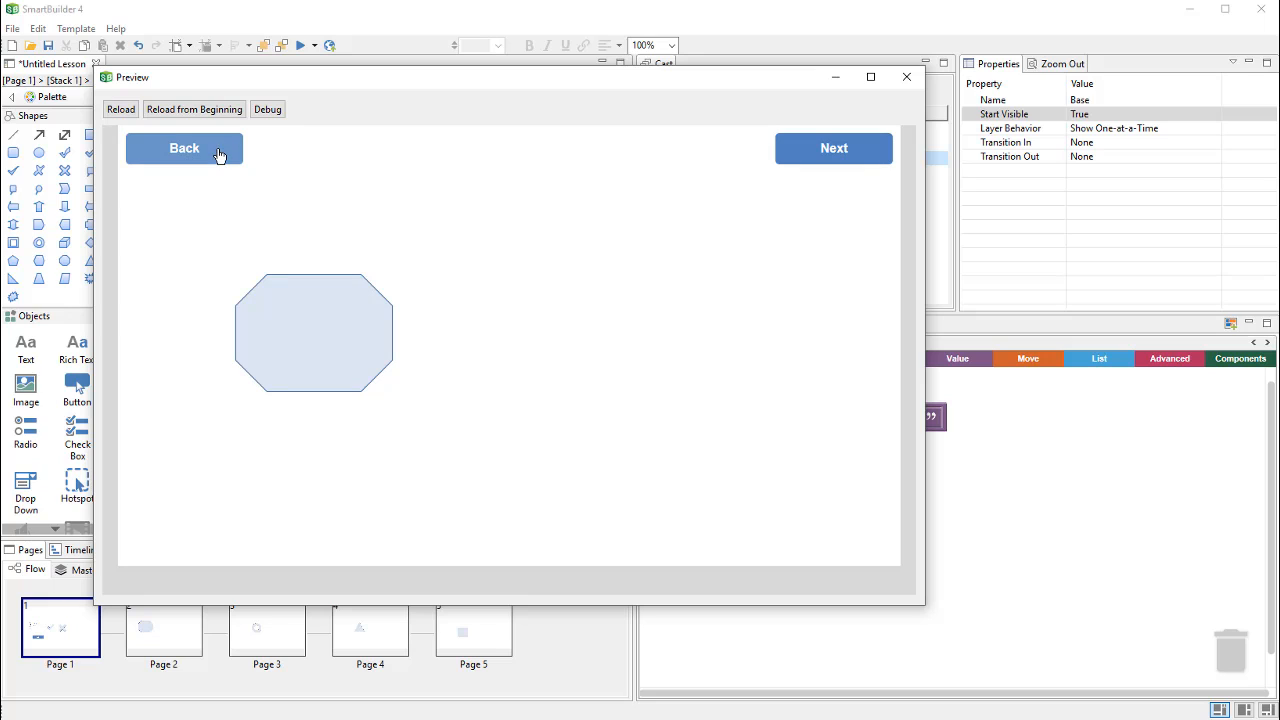
click(219, 155)
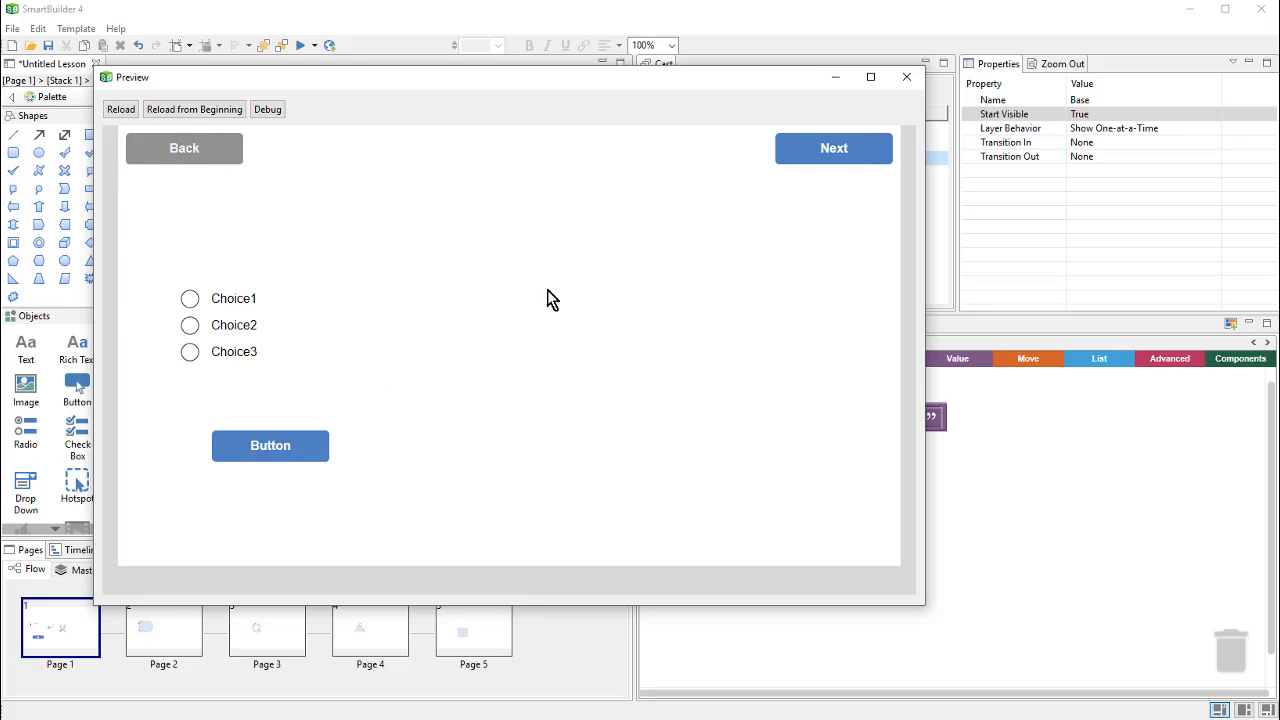
click(811, 160)
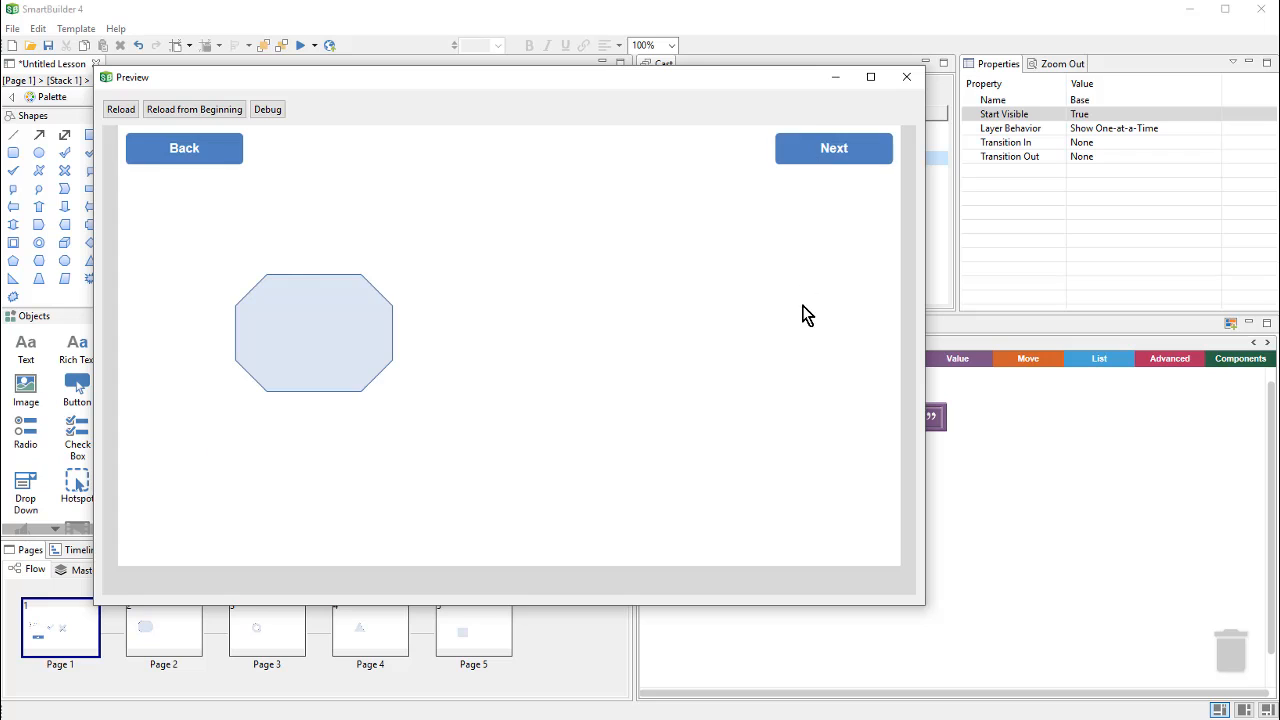
click(812, 162)
click(813, 162)
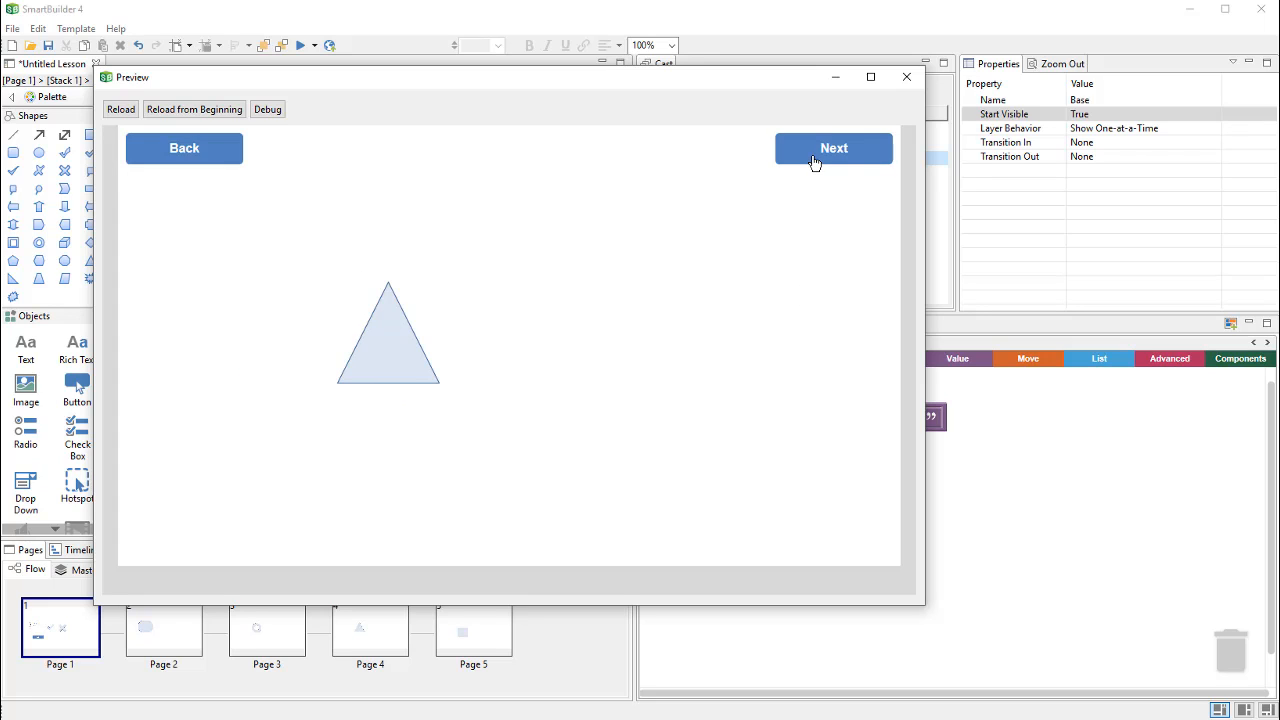
click(813, 162)
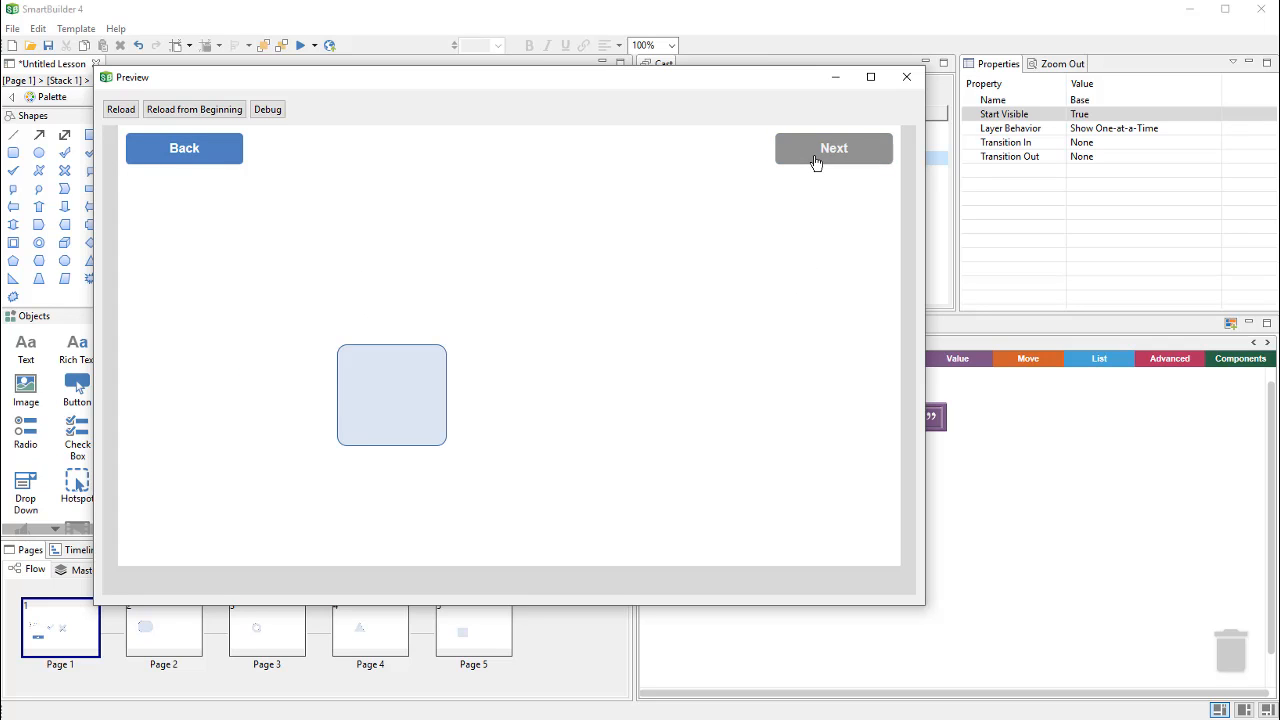